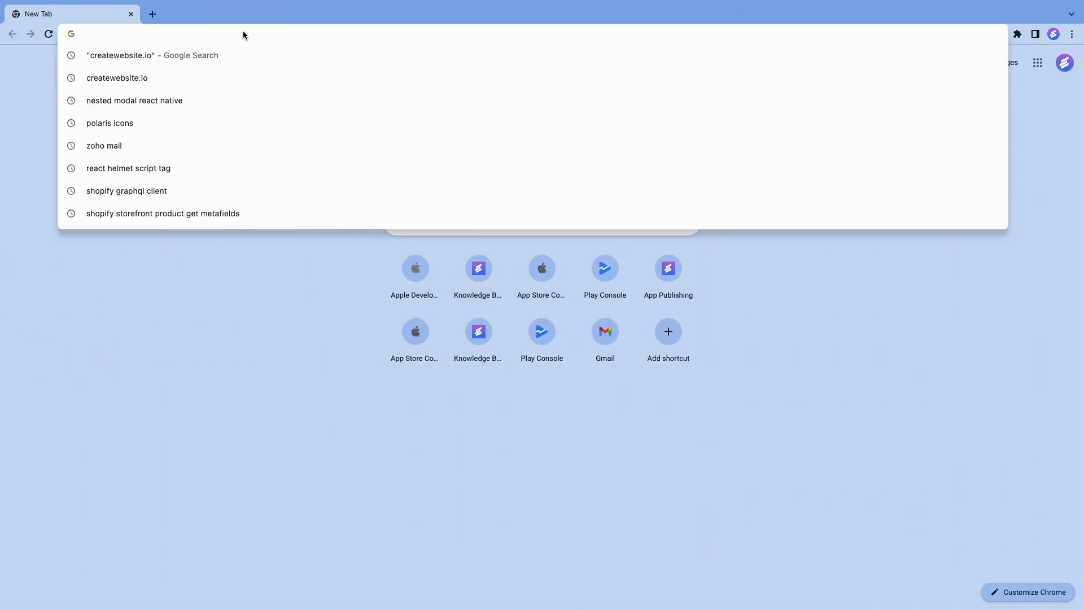
Go to play.google.com/console/developers, choose the Evlop Technology developer account and open its API access page.
text(https://play.google.com/console)
key(Return)
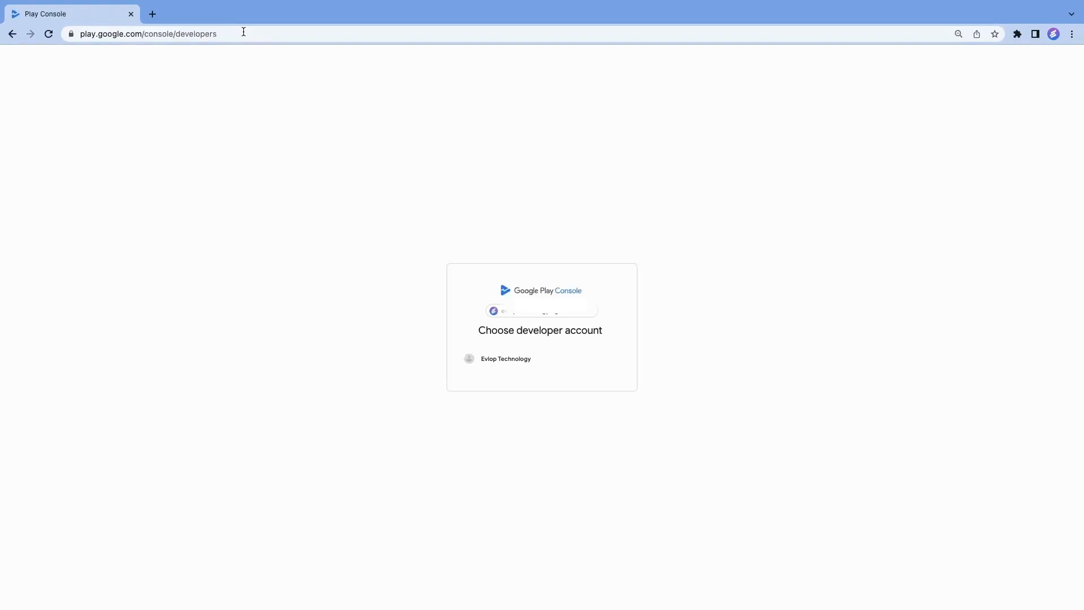
click(497, 364)
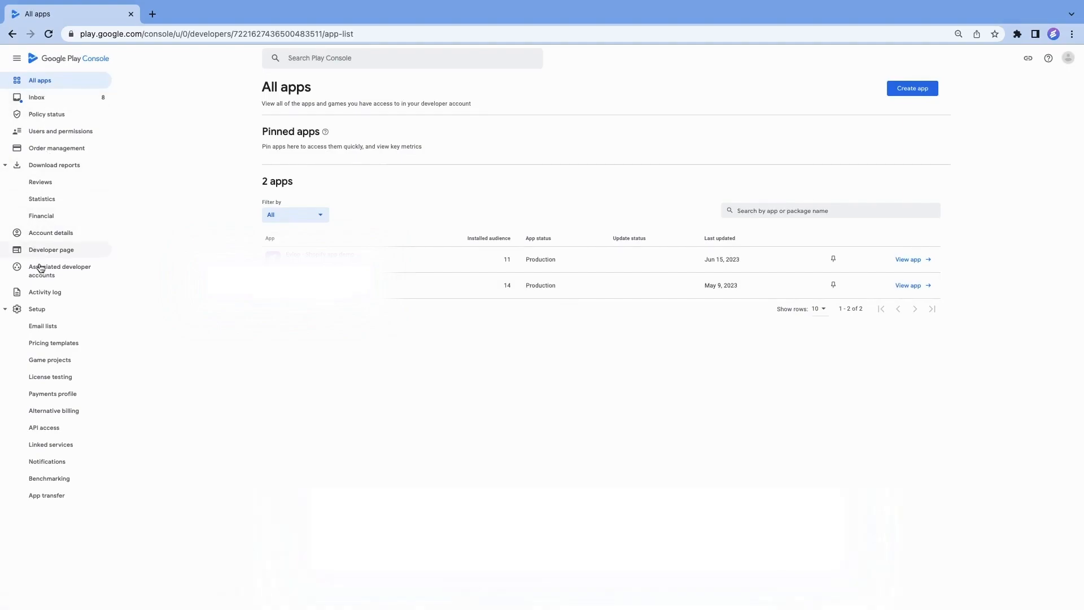
click(54, 430)
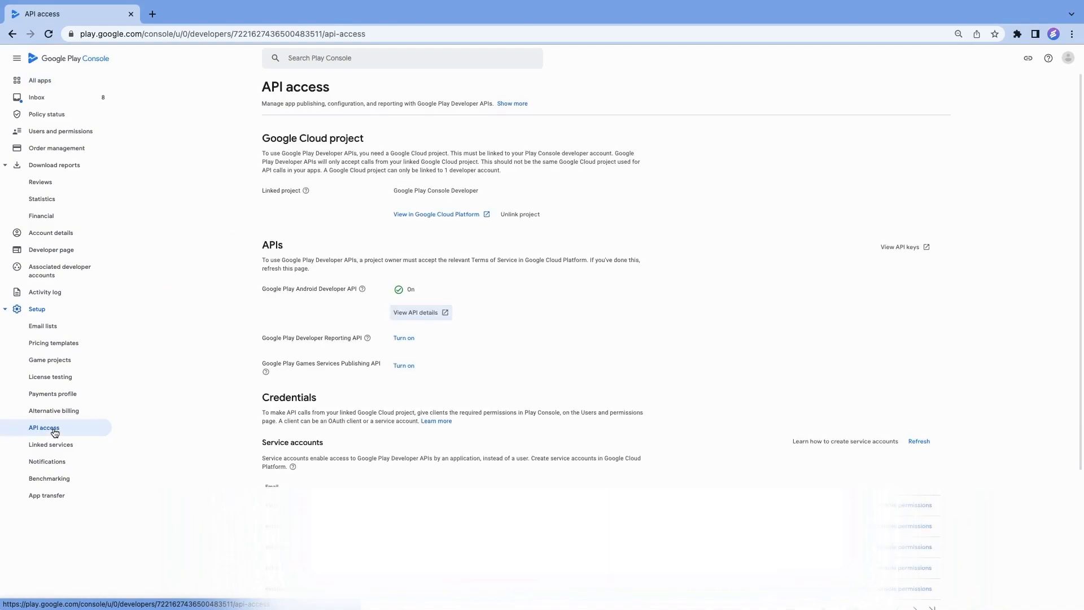
View the linked project in Google Cloud and open its IAM & Admin Service Accounts page.
click(442, 216)
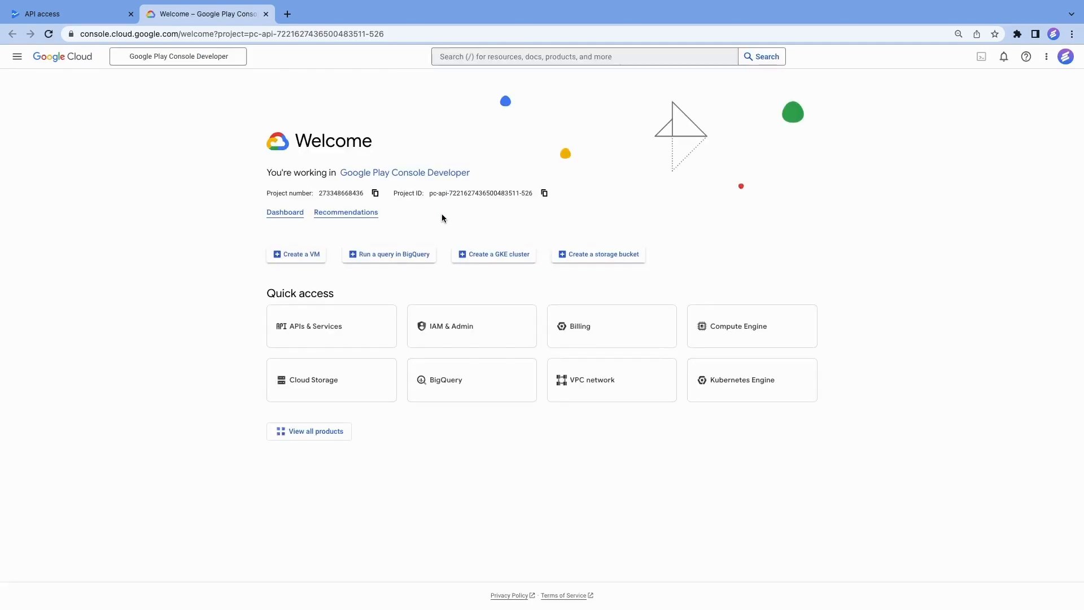
click(19, 56)
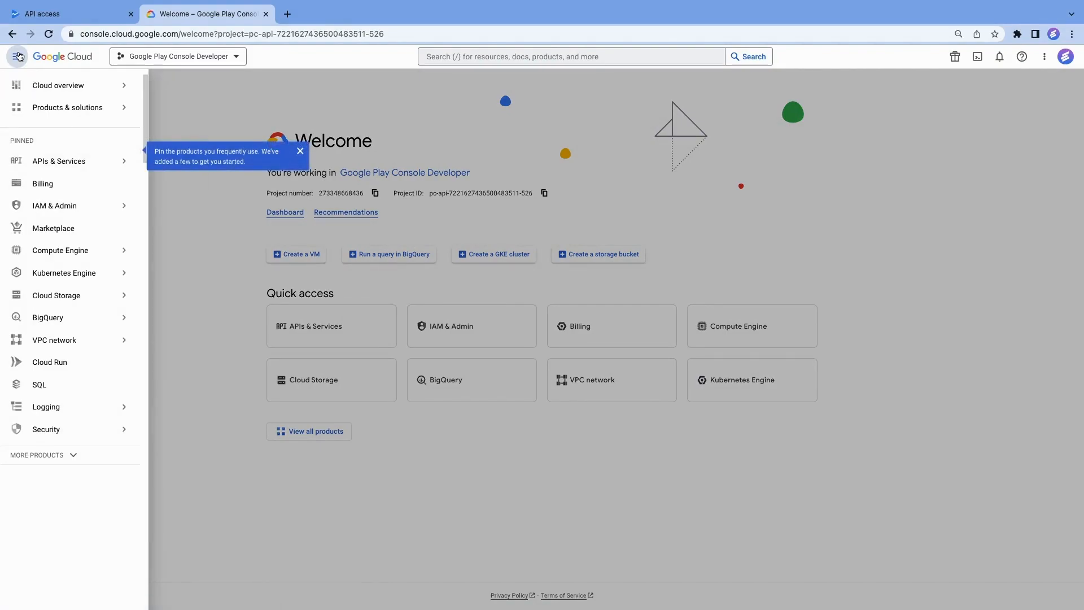
mouse_move(124, 205)
click(153, 293)
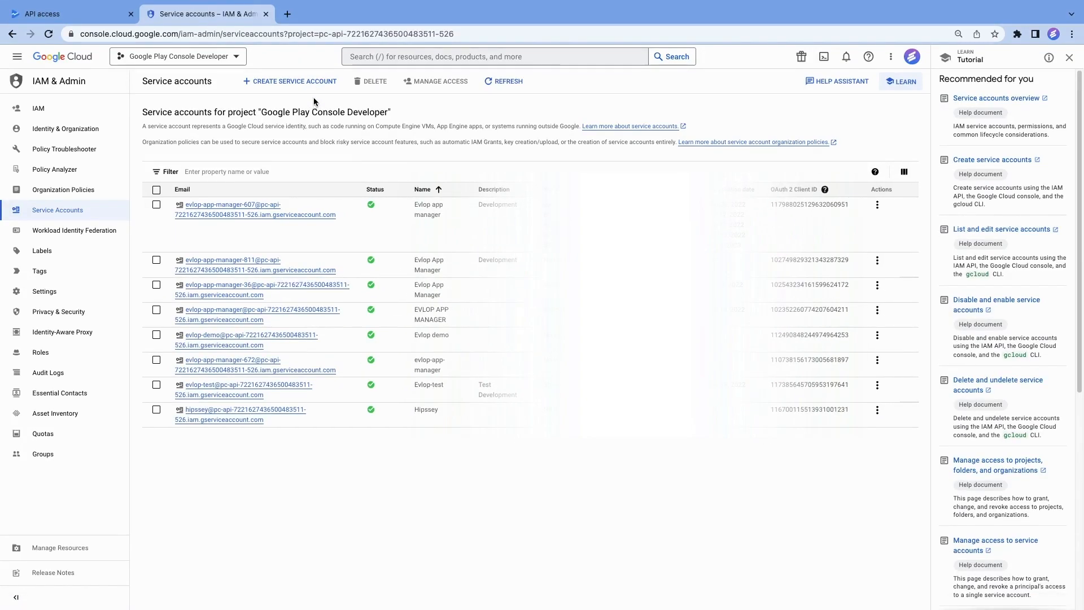
Create a service account named "Evlop app manager" with the description "Development".
click(299, 82)
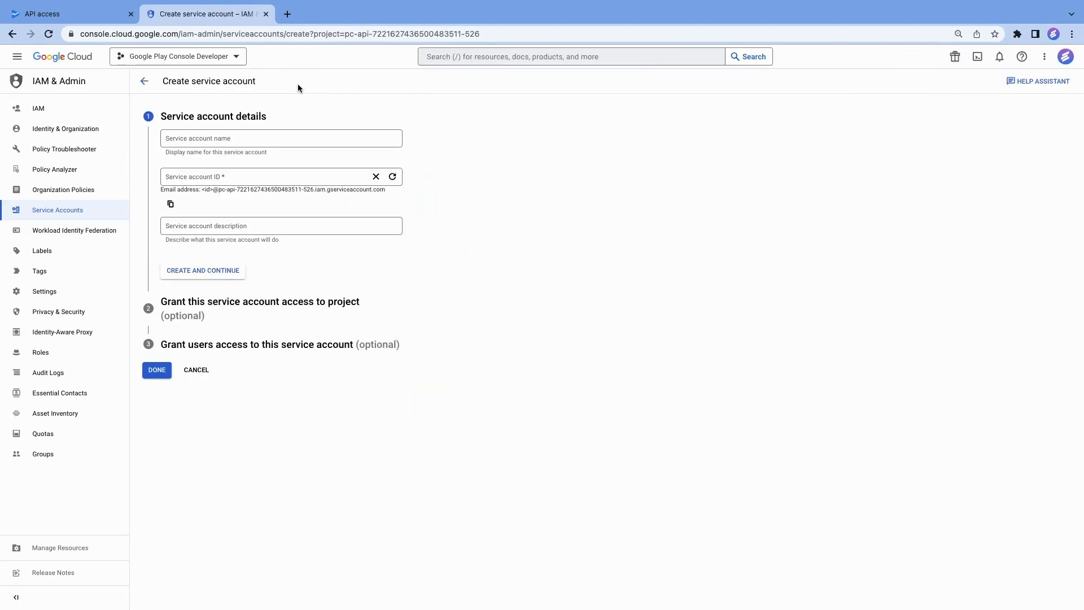
click(240, 141)
text(Evlop app manager)
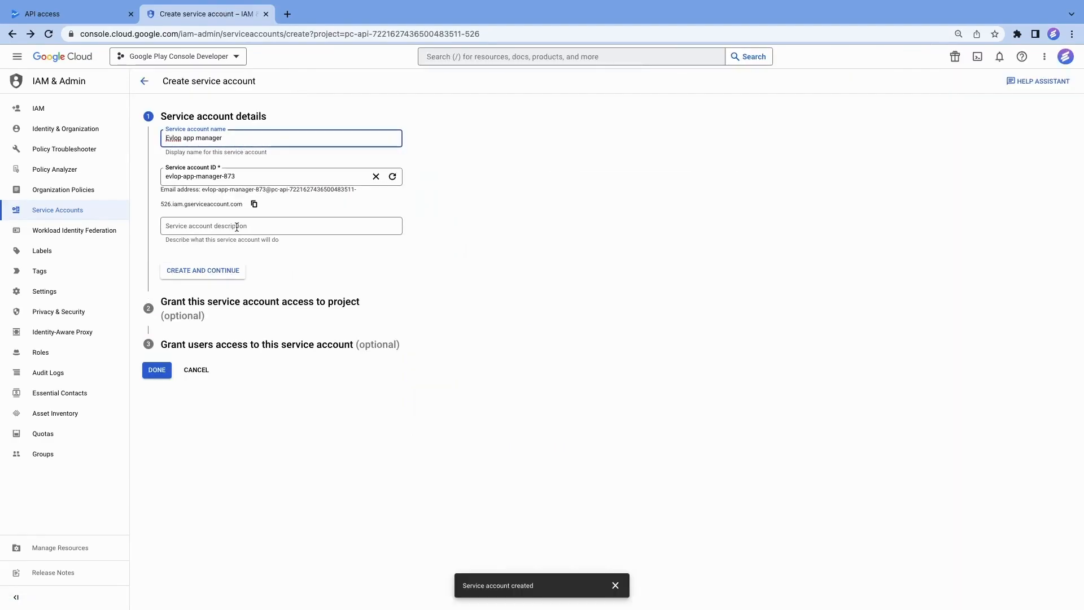
click(237, 229)
text(Development)
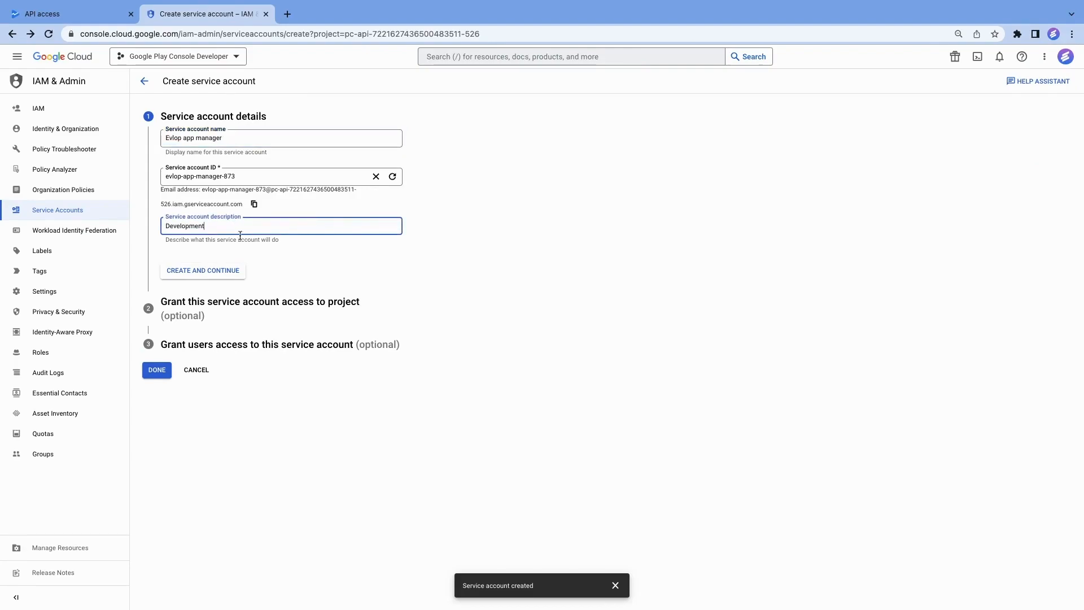
click(229, 276)
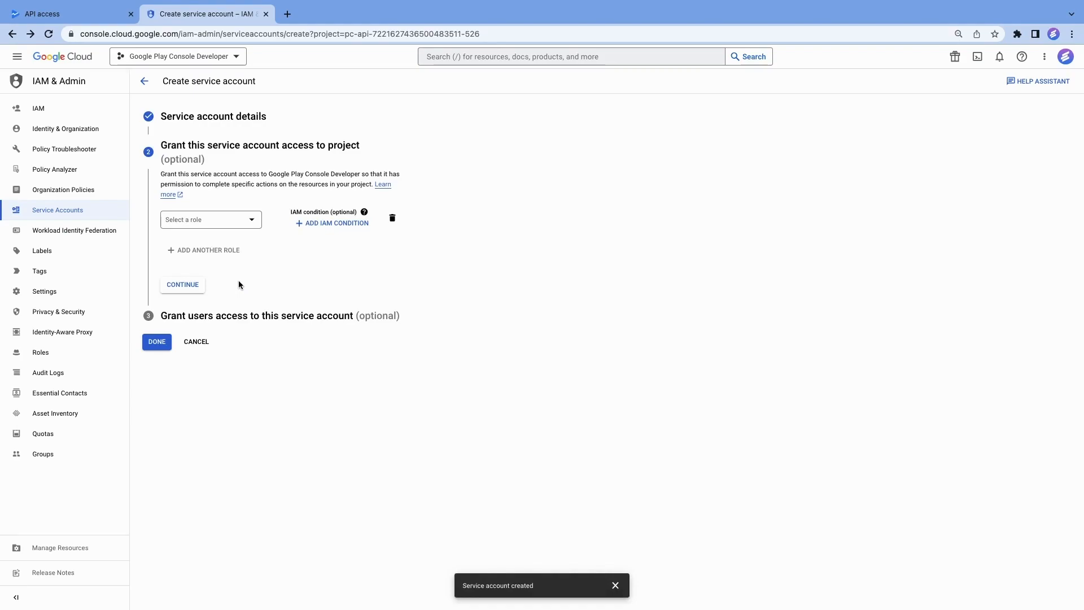
Grant the service account the Owner role on the project and finish creation without granting users access.
click(215, 220)
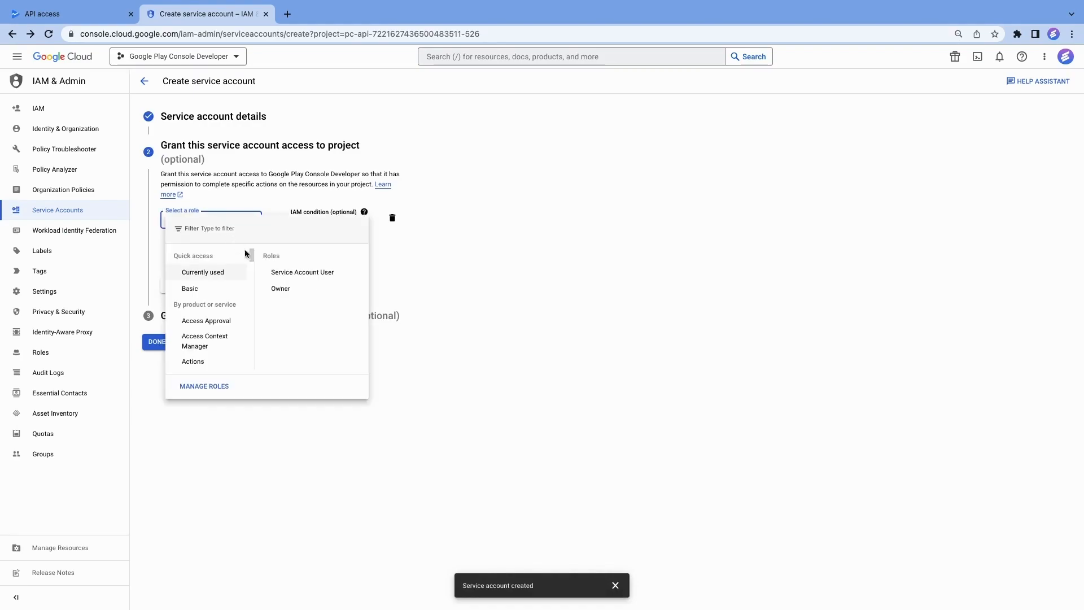
click(280, 288)
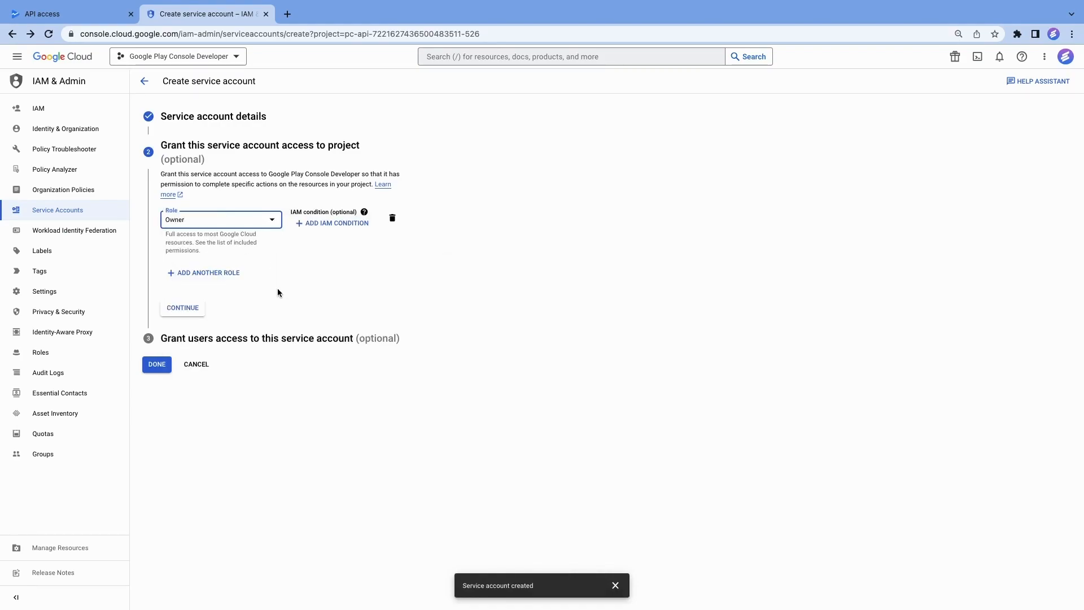
click(188, 314)
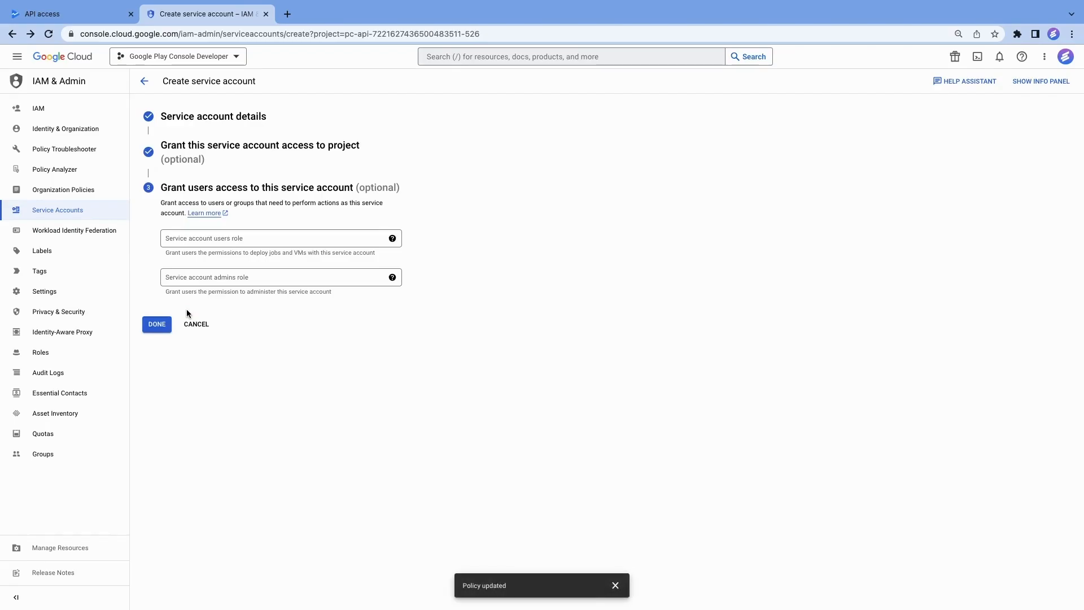
click(151, 329)
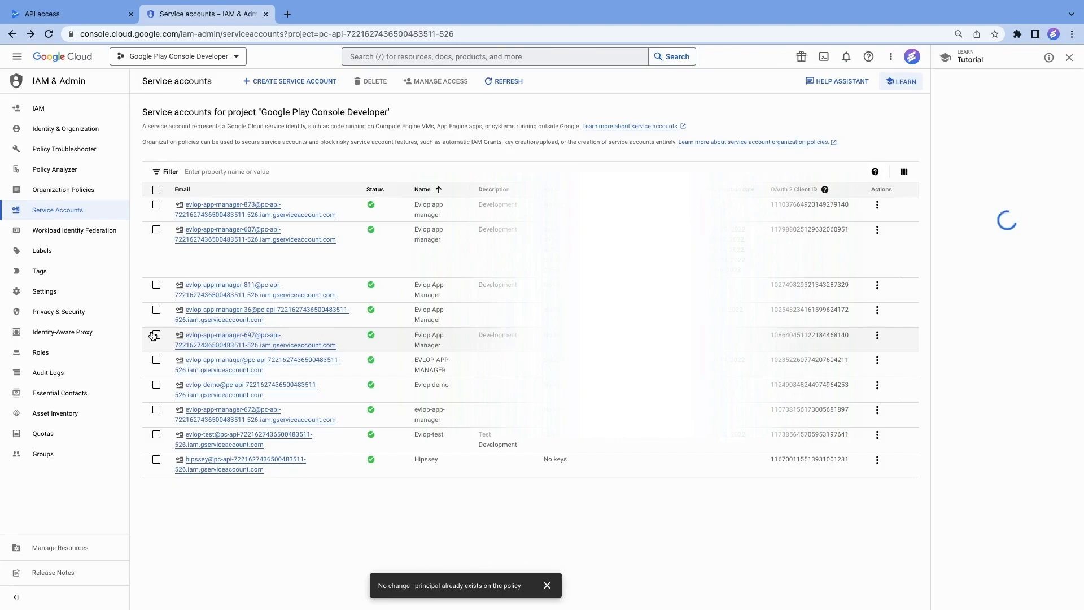
Create a JSON private key for the new Evlop app manager service account and check the downloaded file.
click(877, 206)
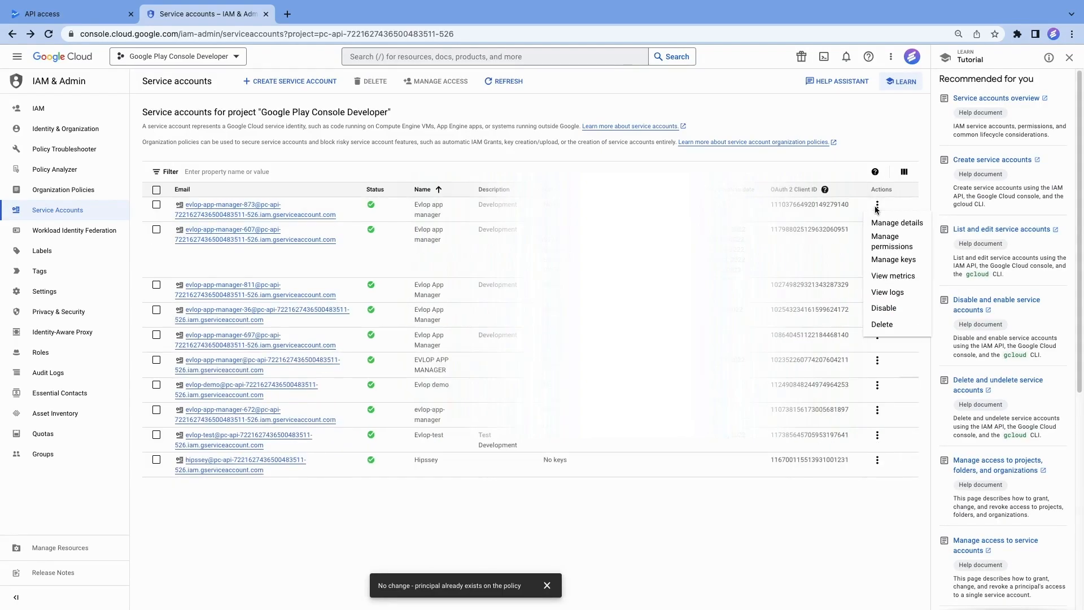
click(890, 261)
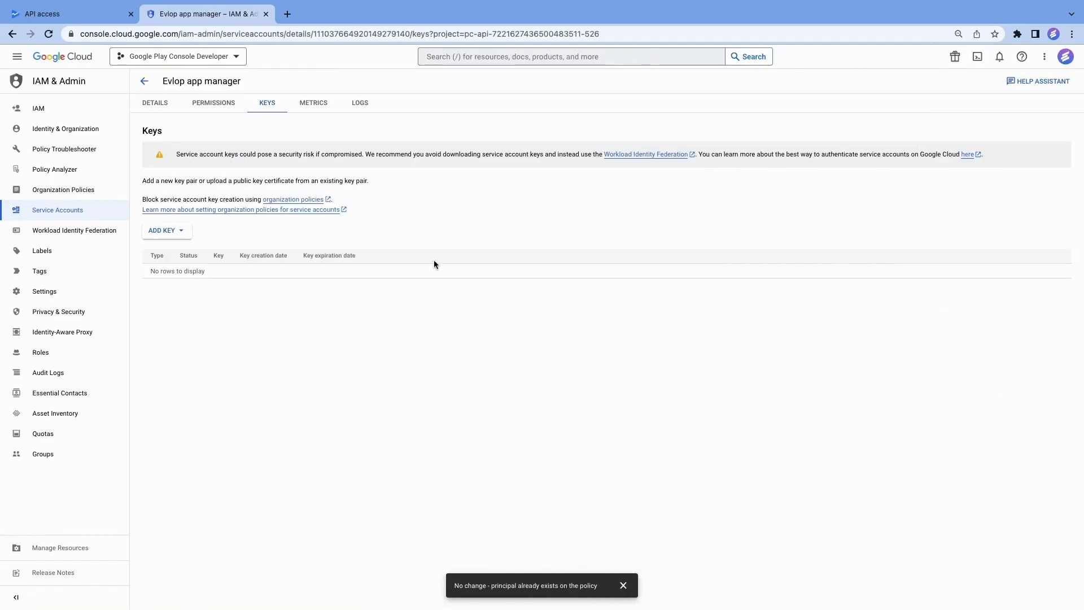
click(181, 231)
click(181, 250)
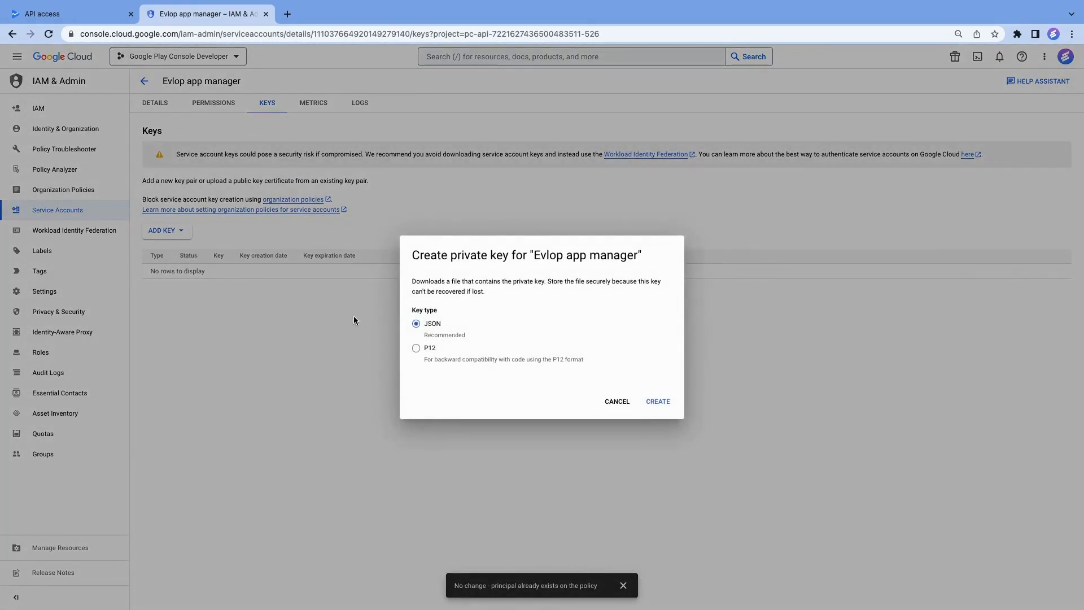
click(660, 404)
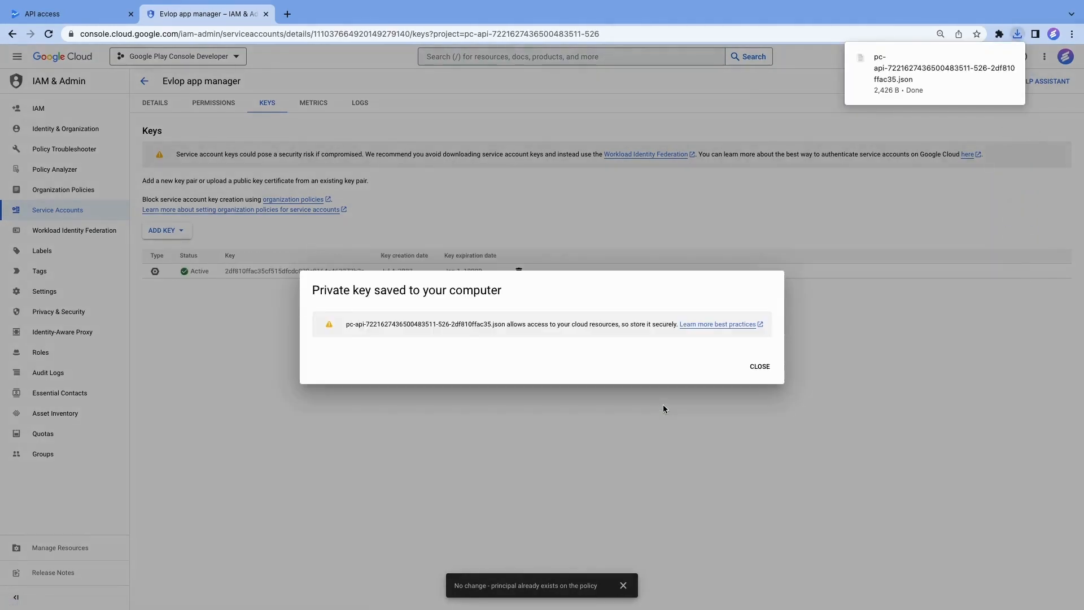
click(759, 367)
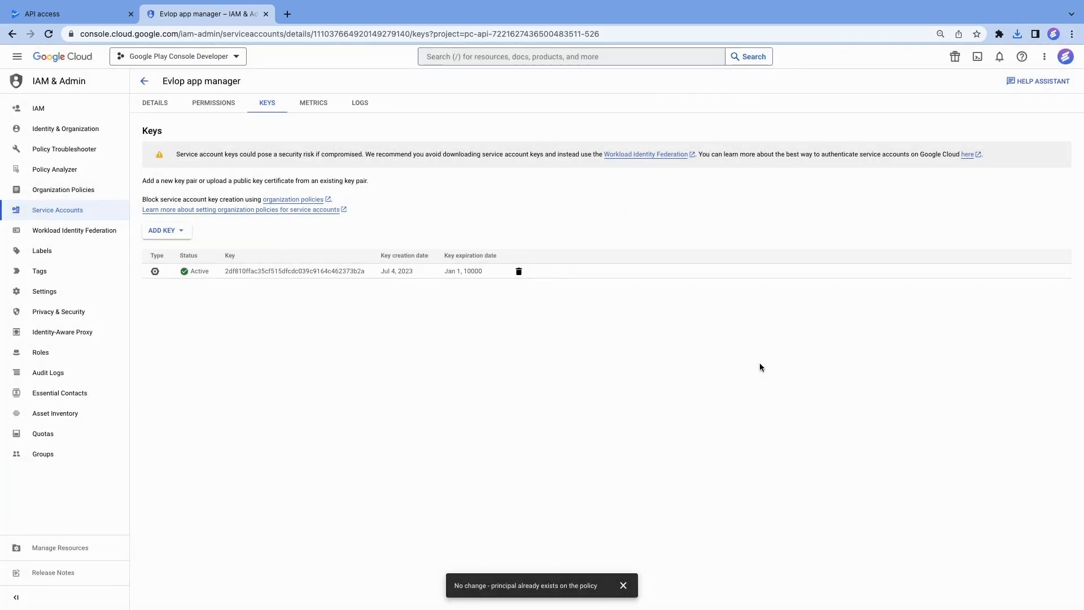
click(1017, 35)
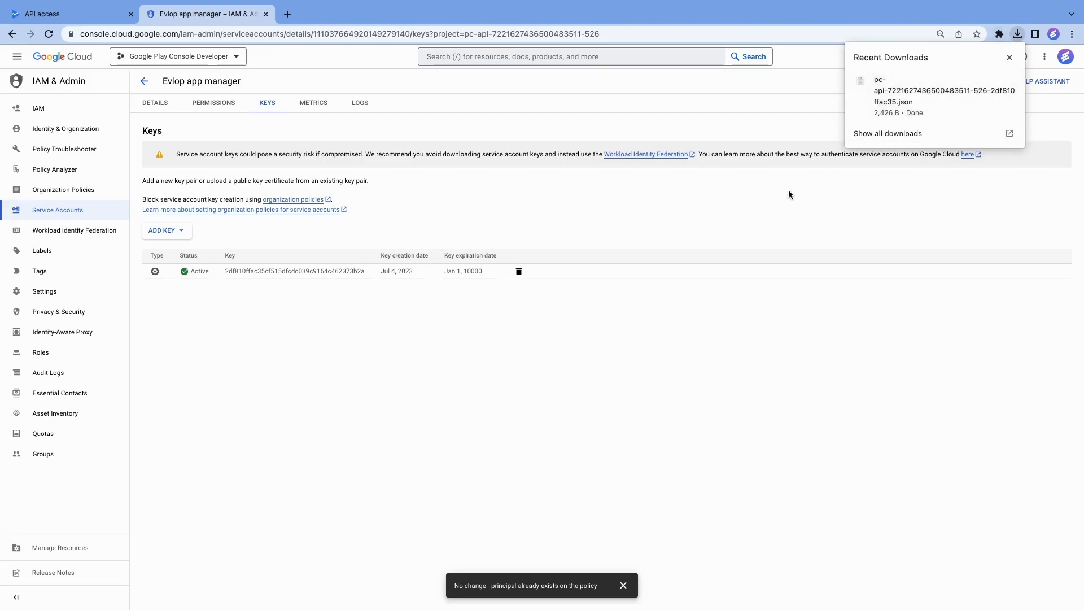
click(585, 332)
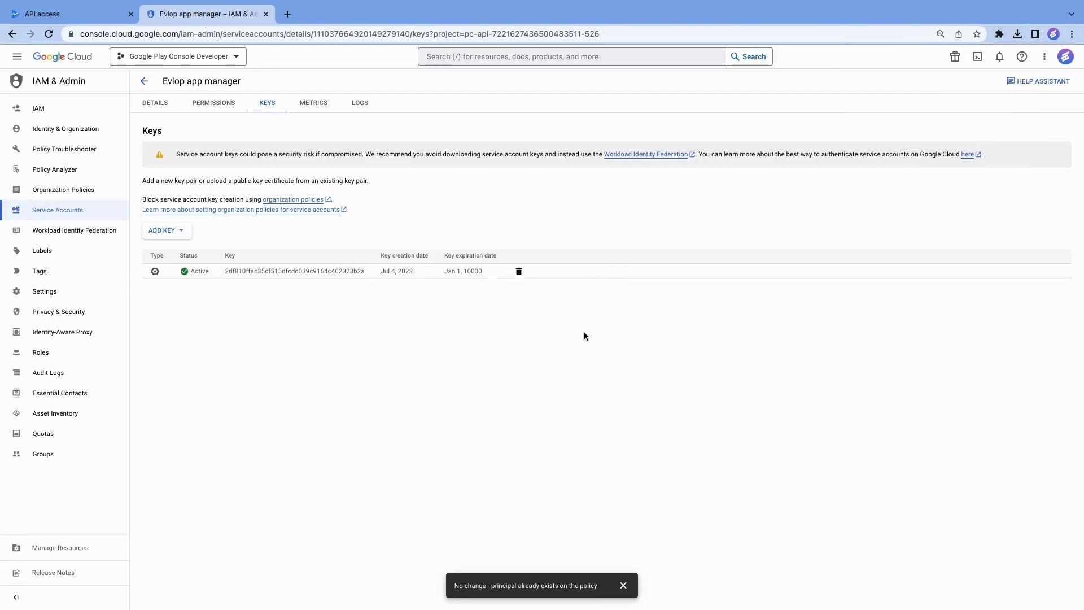
Return to Play Console's API access page, refresh the service accounts and open the new account's Play Console permissions.
click(72, 19)
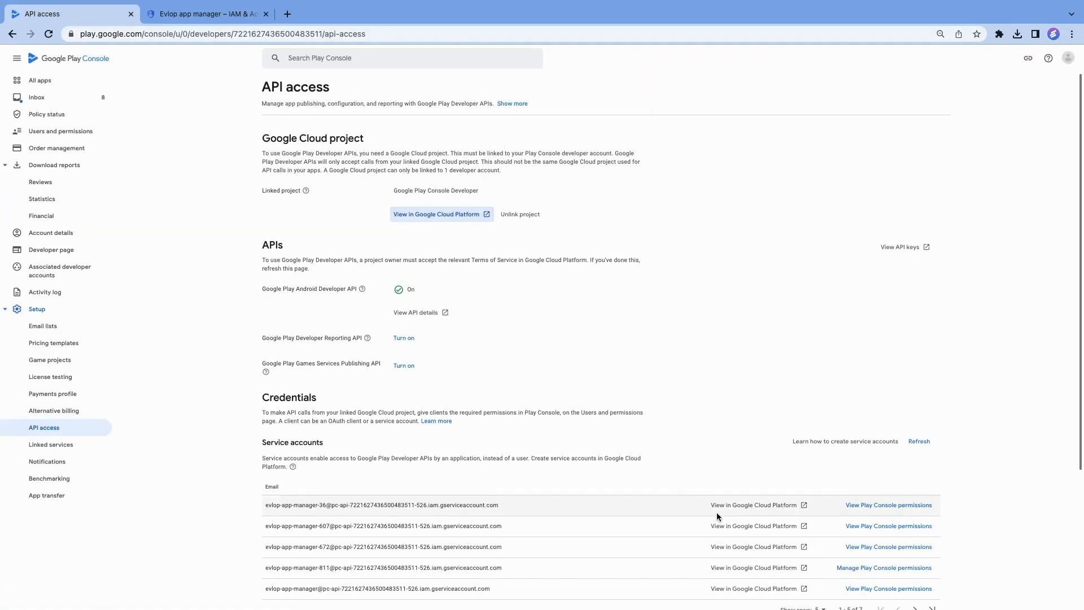
click(920, 441)
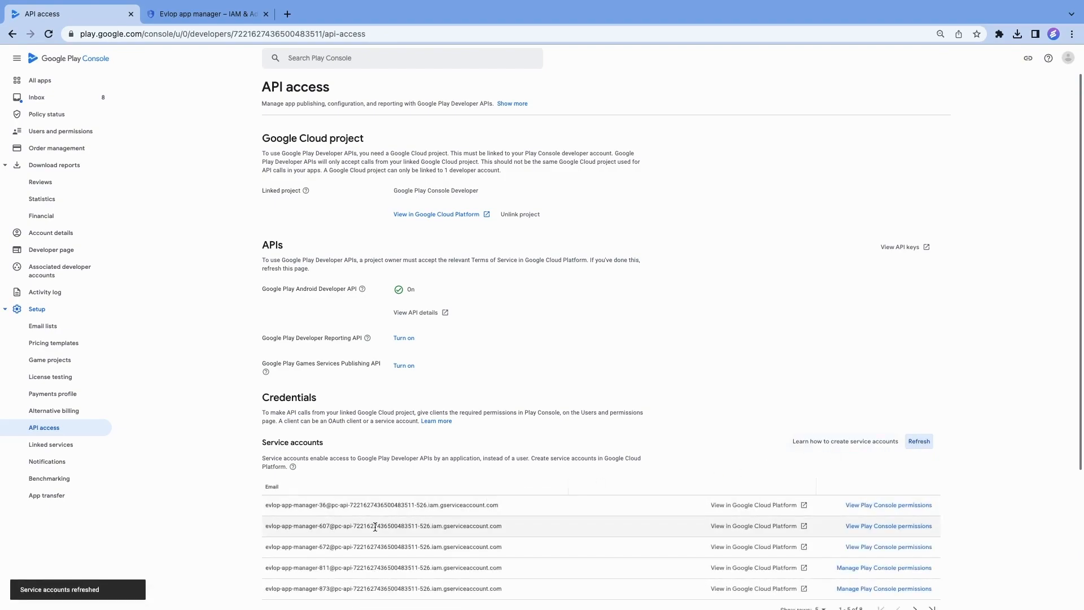
scroll(452, 569, down, 2)
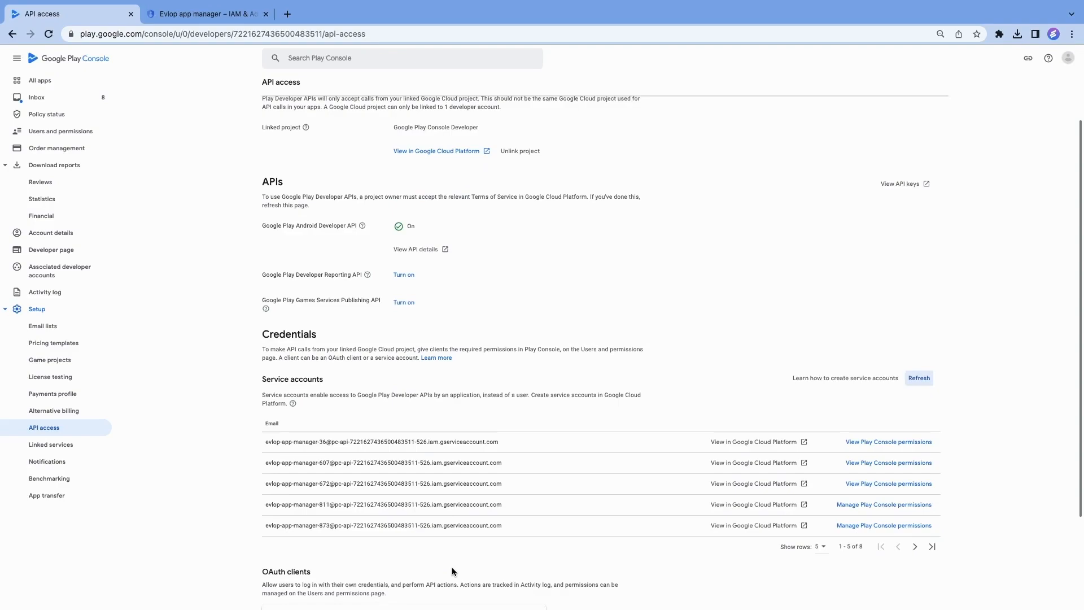
click(905, 526)
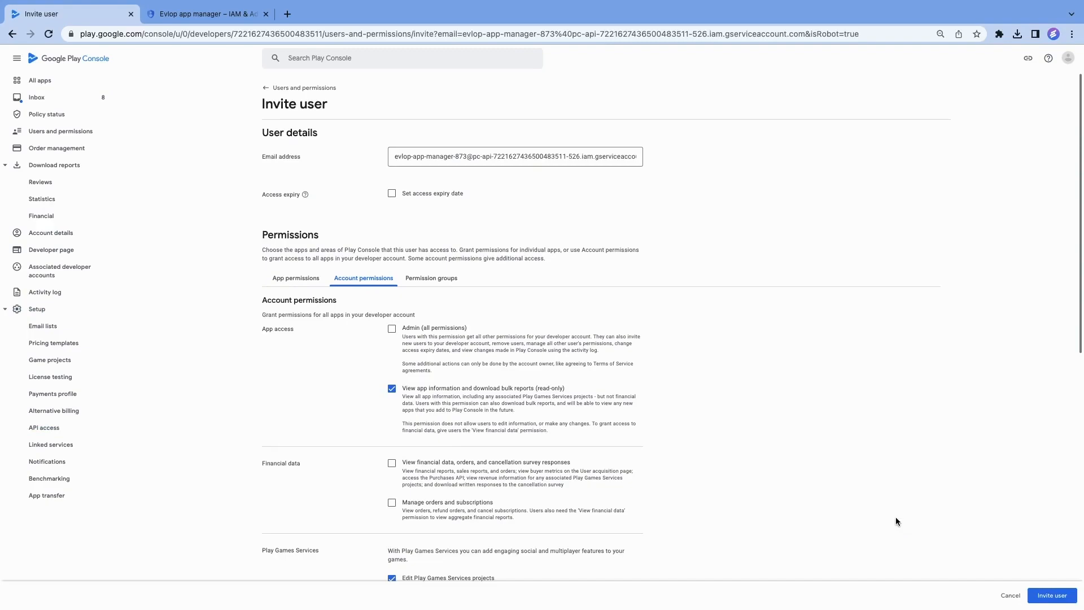
Grant the service account the Admin (all permissions) account permission and send the user invite.
click(393, 328)
click(1052, 600)
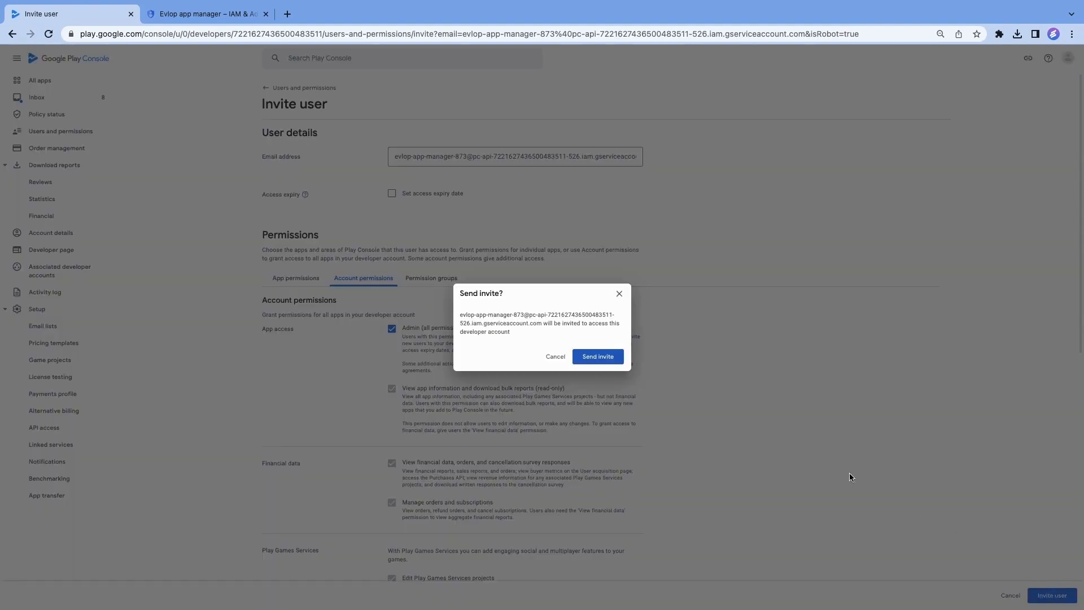
click(591, 357)
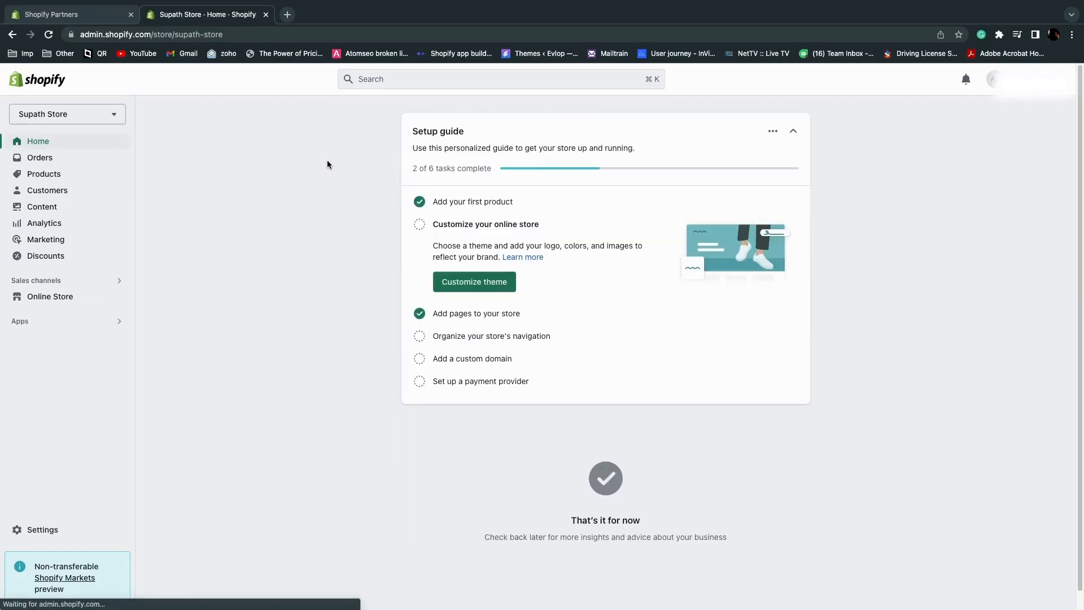
In the Supath Store Shopify admin, open the Account page of the Evlop - Mobile app sales channel.
click(107, 282)
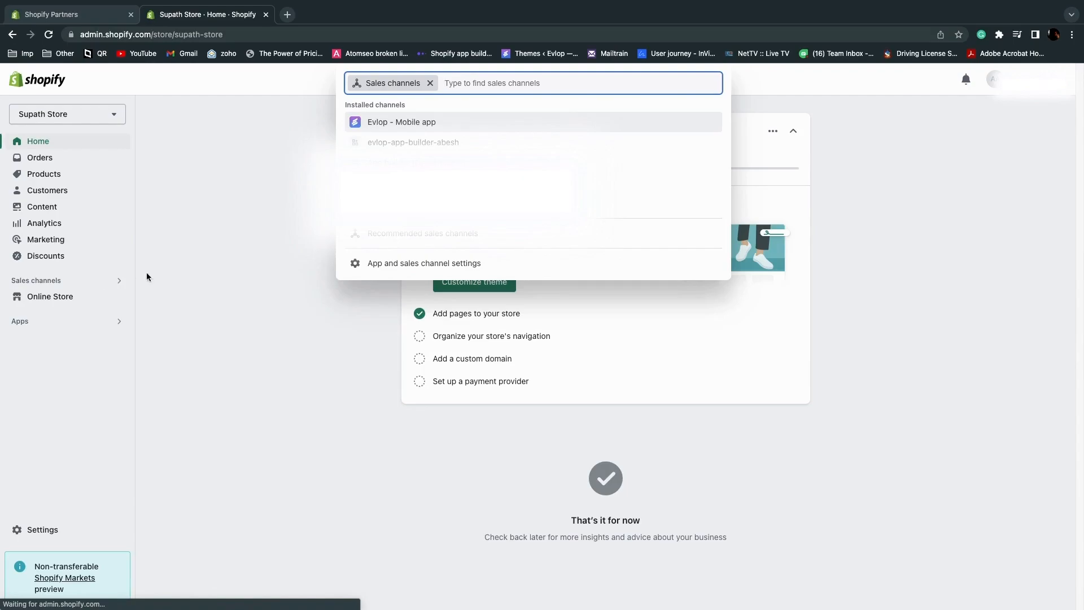
click(394, 122)
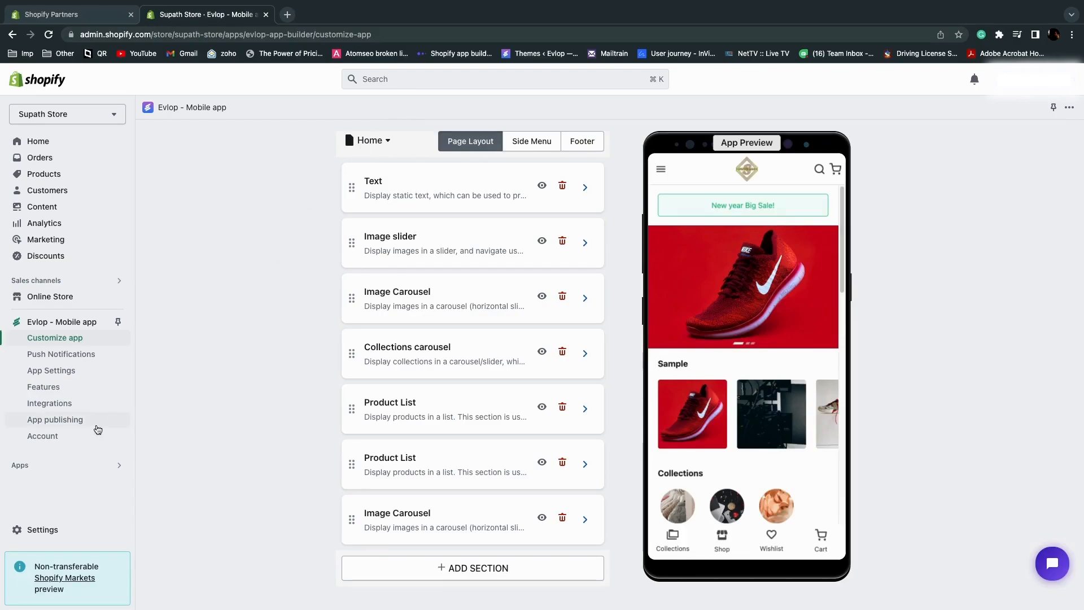
click(70, 440)
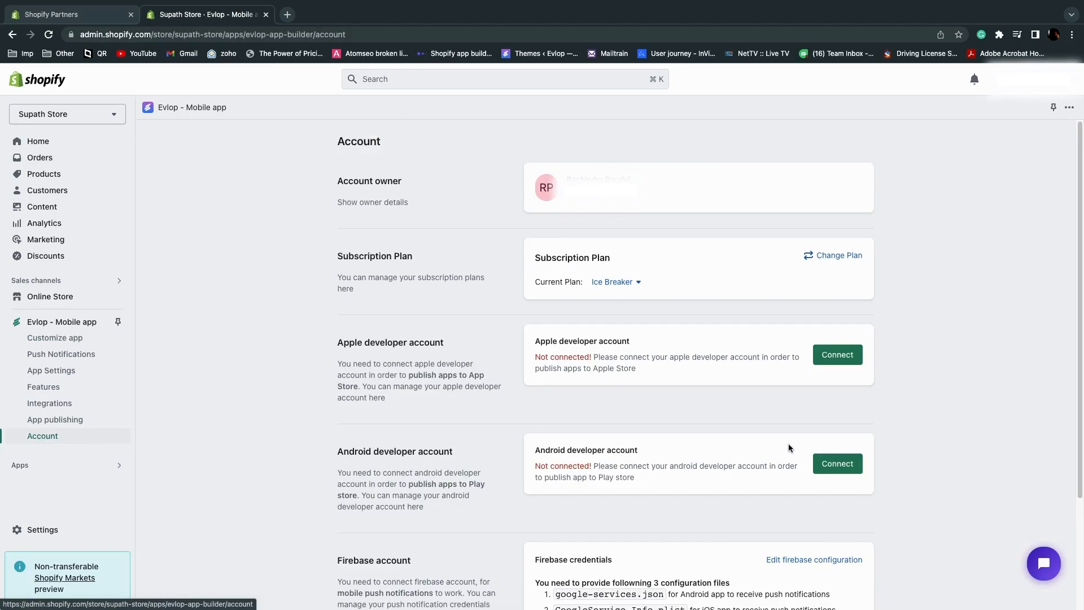
Connect the Android developer account by uploading the downloaded pc-api JSON file as the Play console service account key.
click(834, 470)
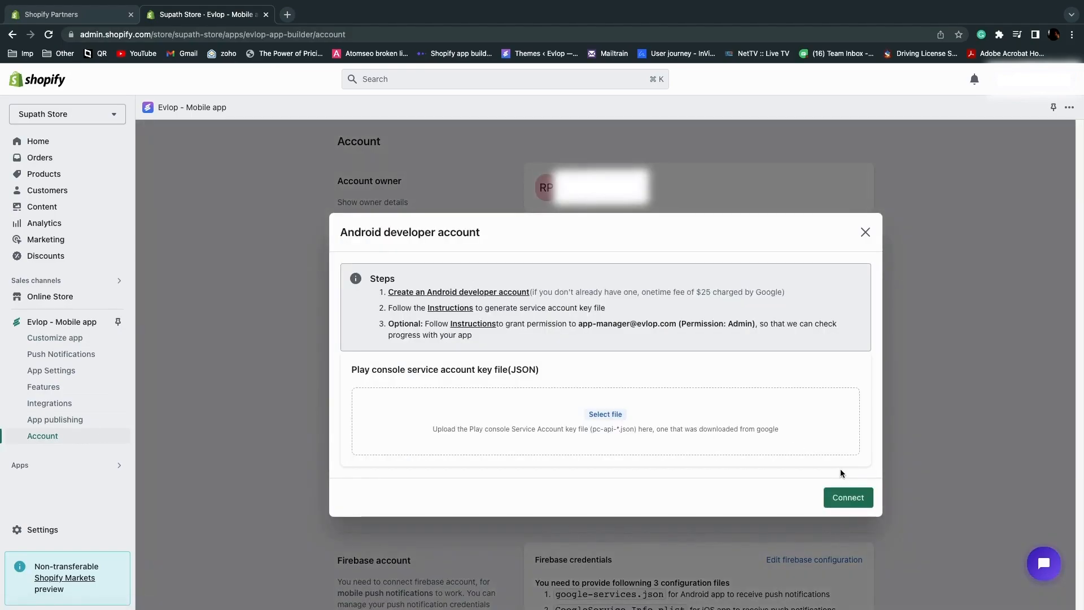
click(603, 416)
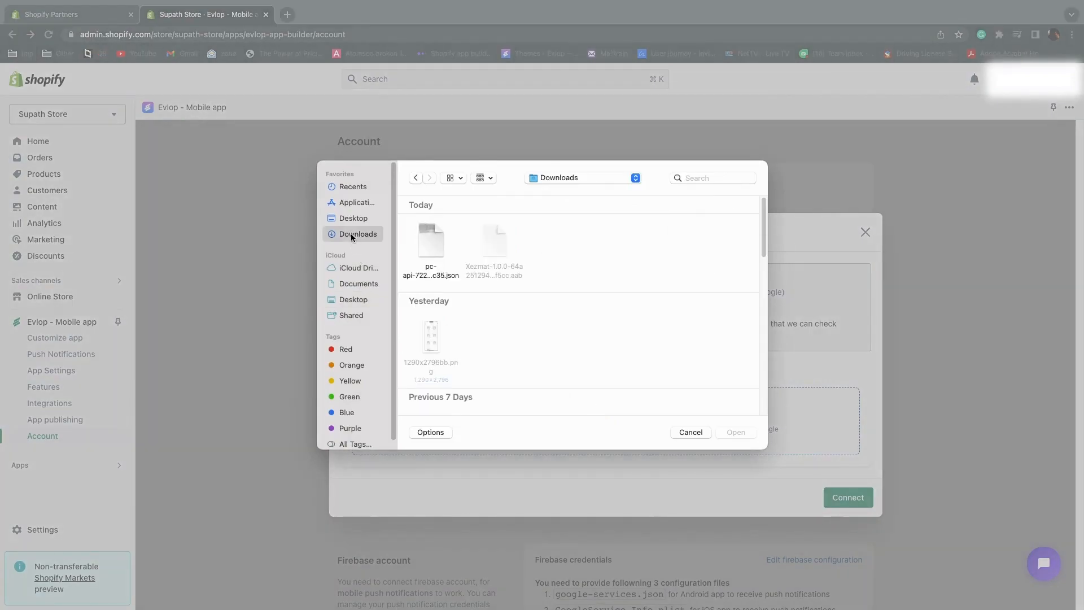
click(432, 243)
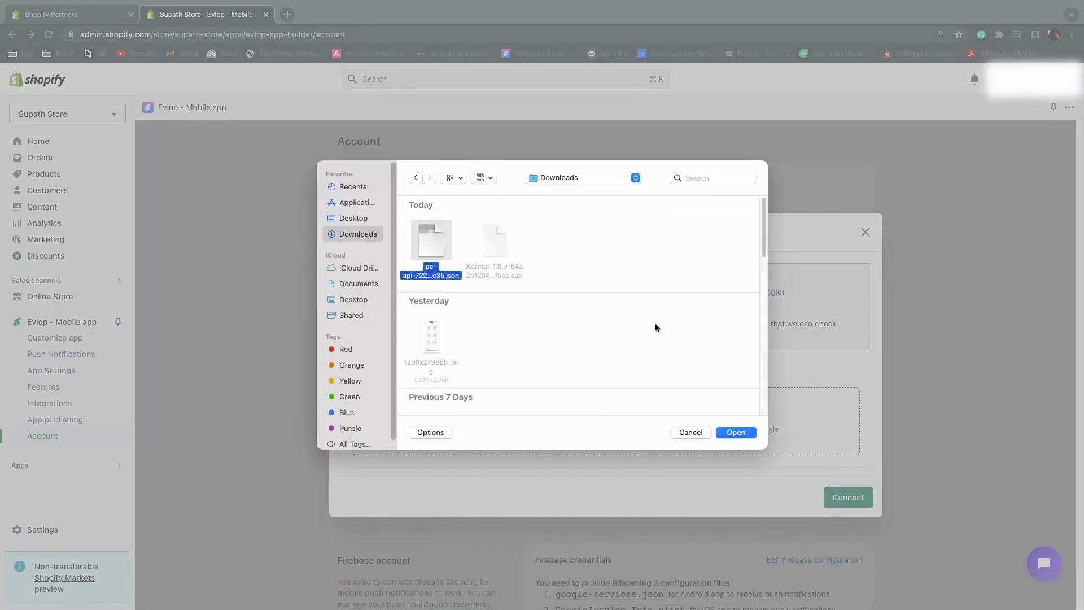
click(741, 435)
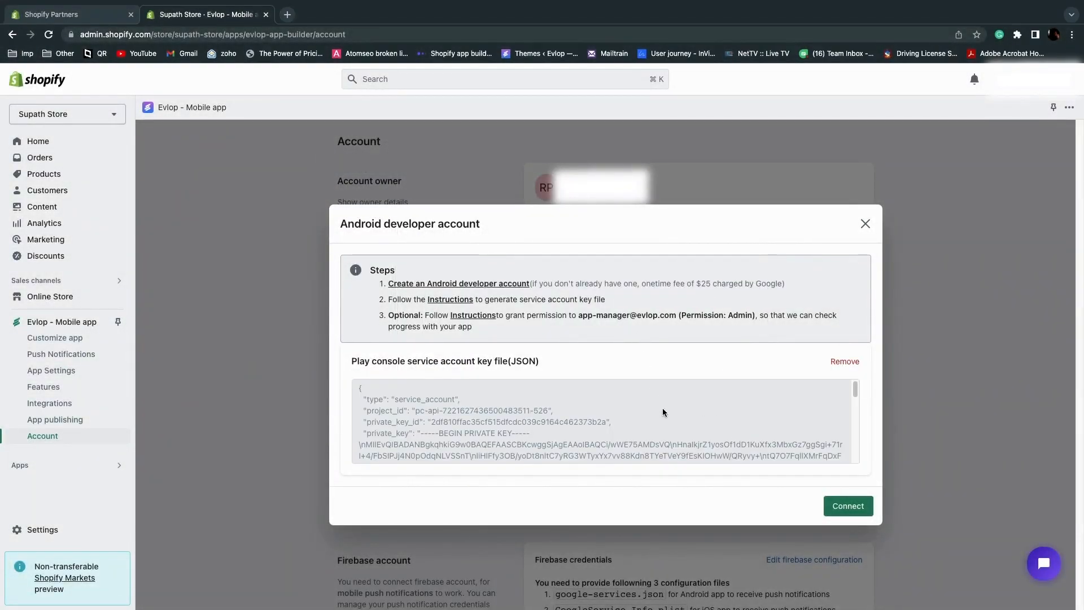
scroll(664, 413, down, 5)
click(847, 511)
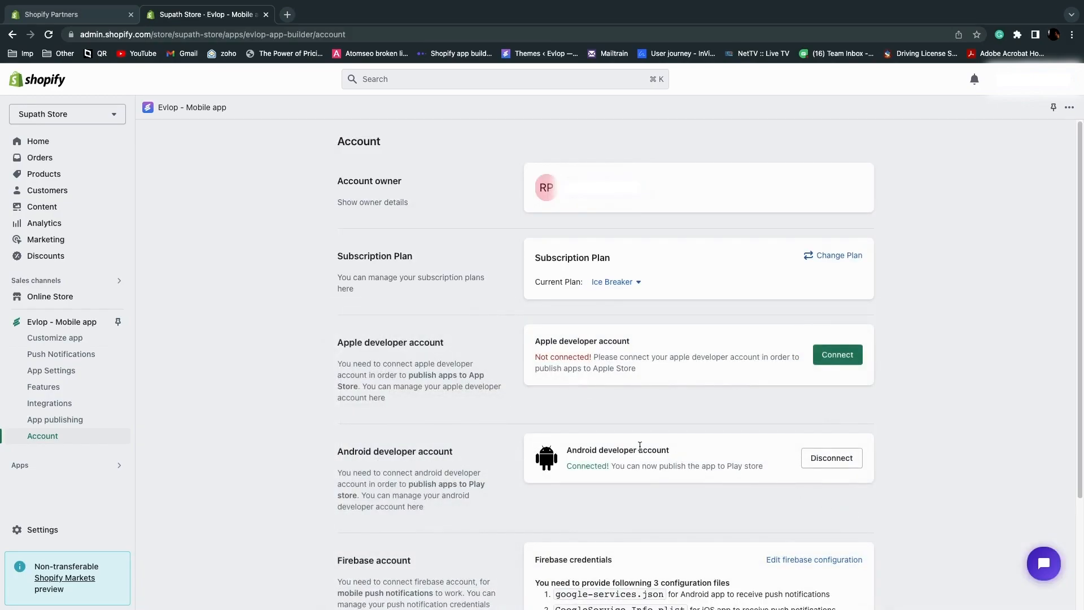
From the Evlop channel's App publishing page, request an Android AAB build of the app.
click(47, 419)
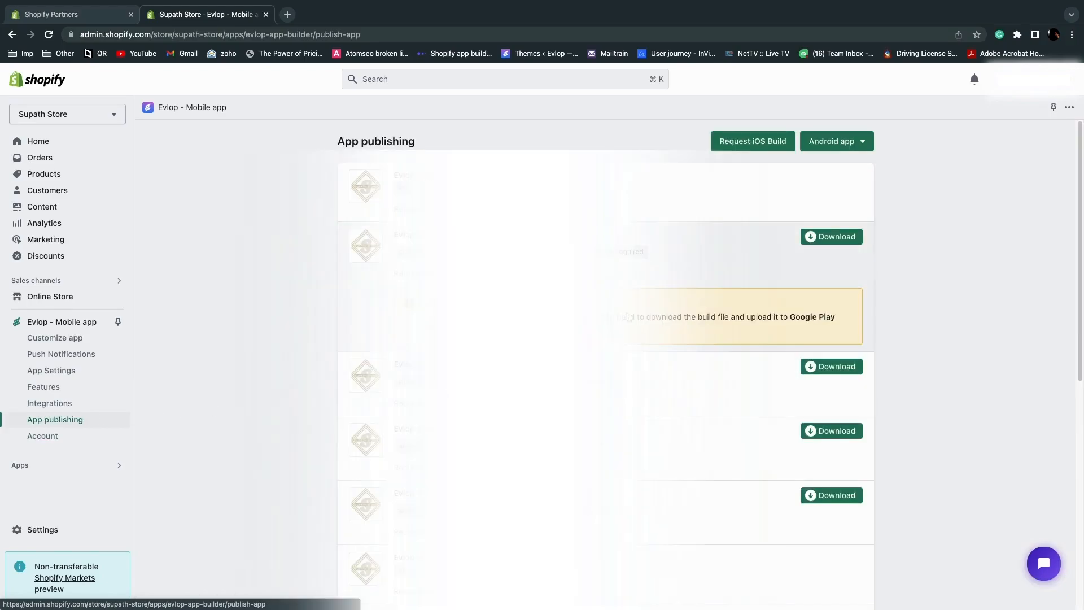
click(833, 144)
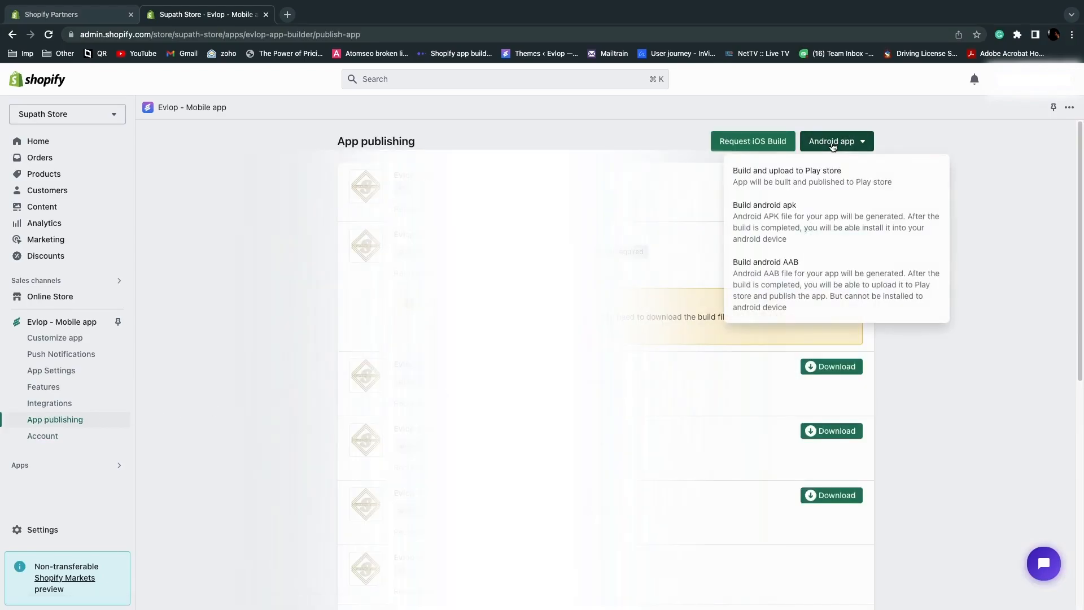
click(808, 276)
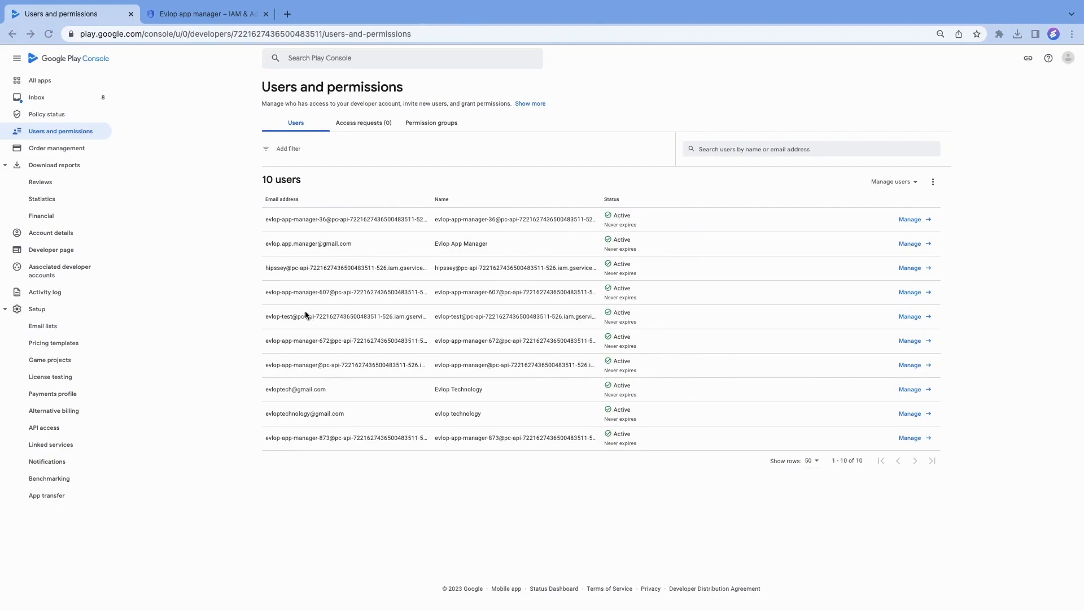
Switch to Google Play Console, start a new app from the All apps list, and name it Supath Store.
click(93, 59)
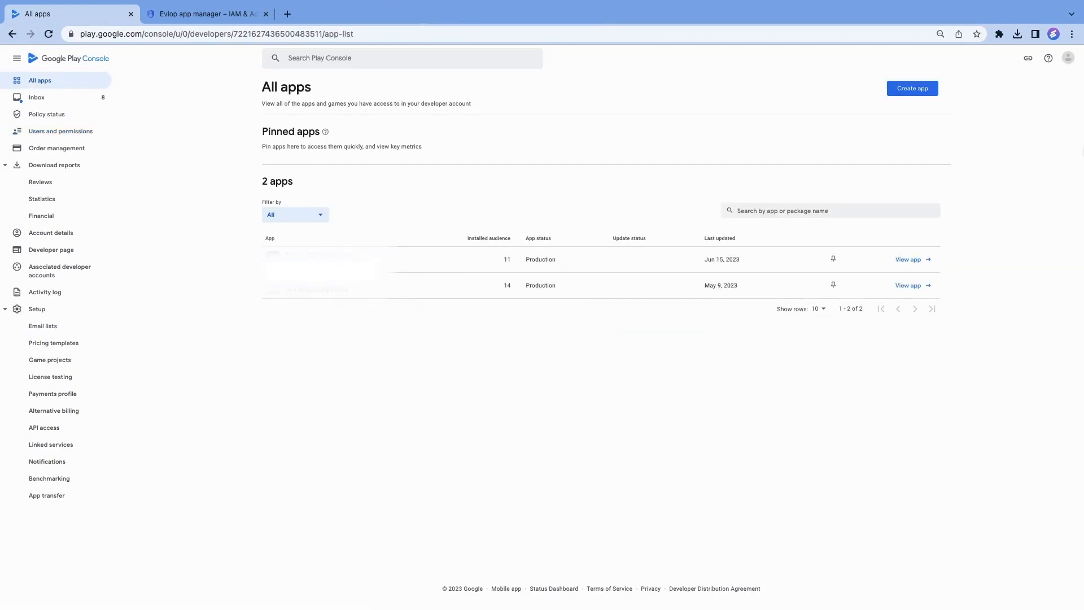
click(924, 91)
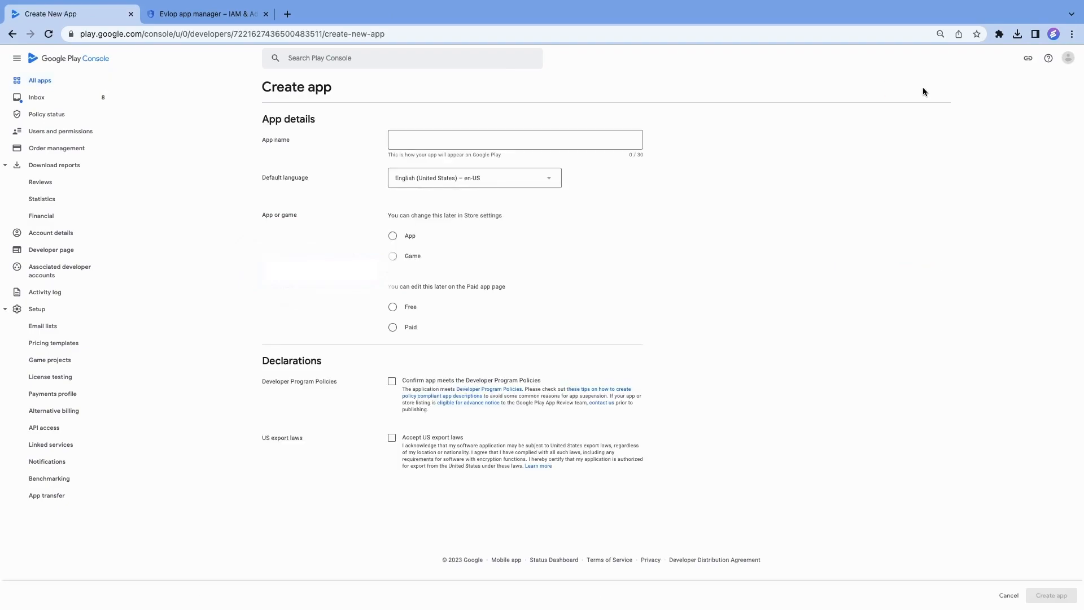
click(554, 140)
text(Supath Store)
key(Tab)
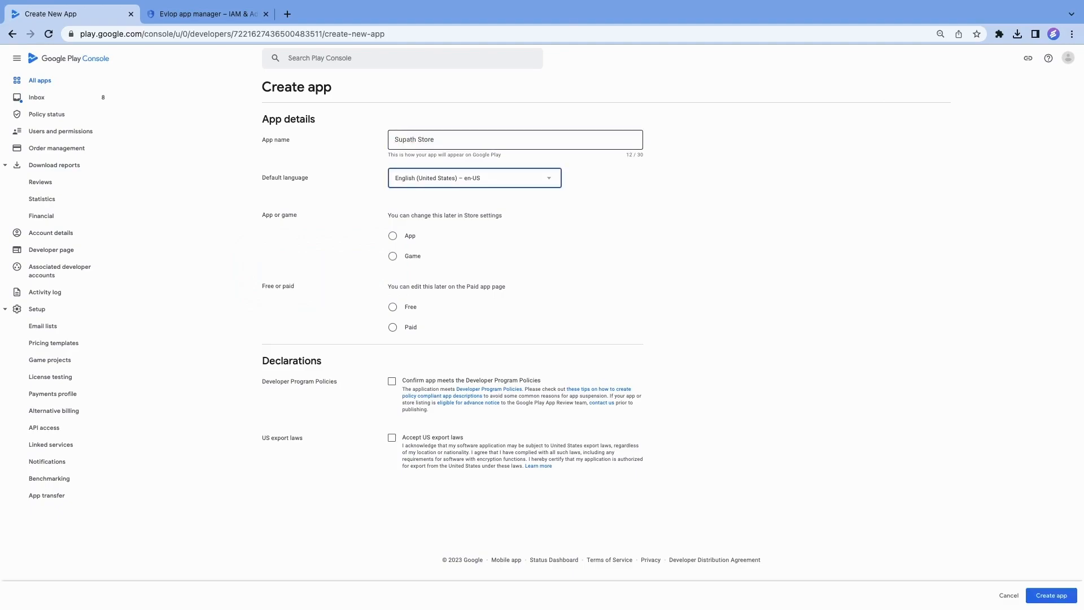
Classify the new entry as a free app, accept the Developer Program Policies and US export laws declarations, and create it.
click(392, 236)
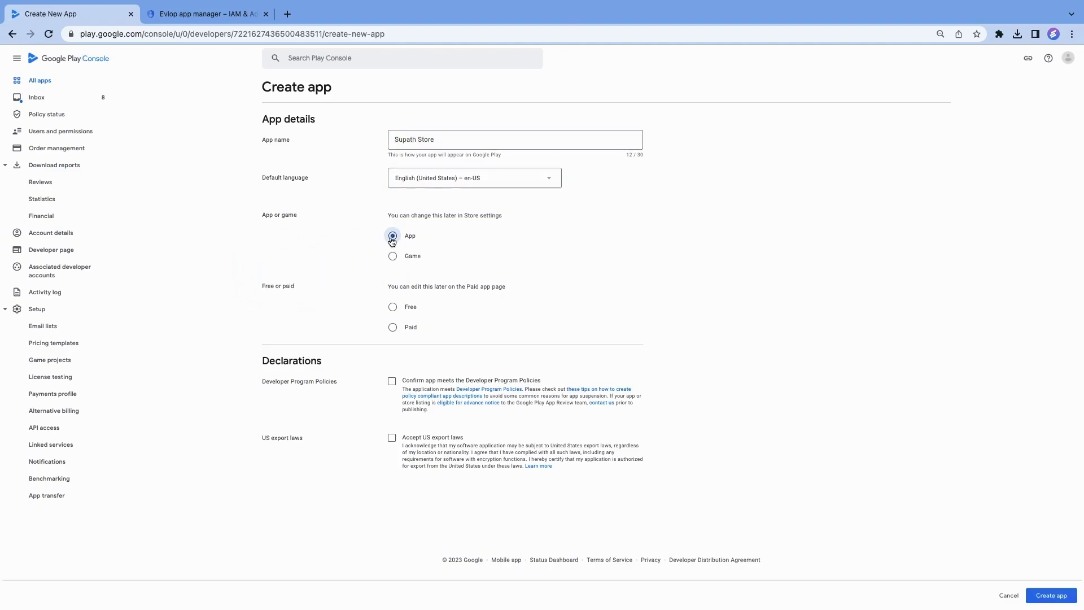
click(393, 308)
click(392, 419)
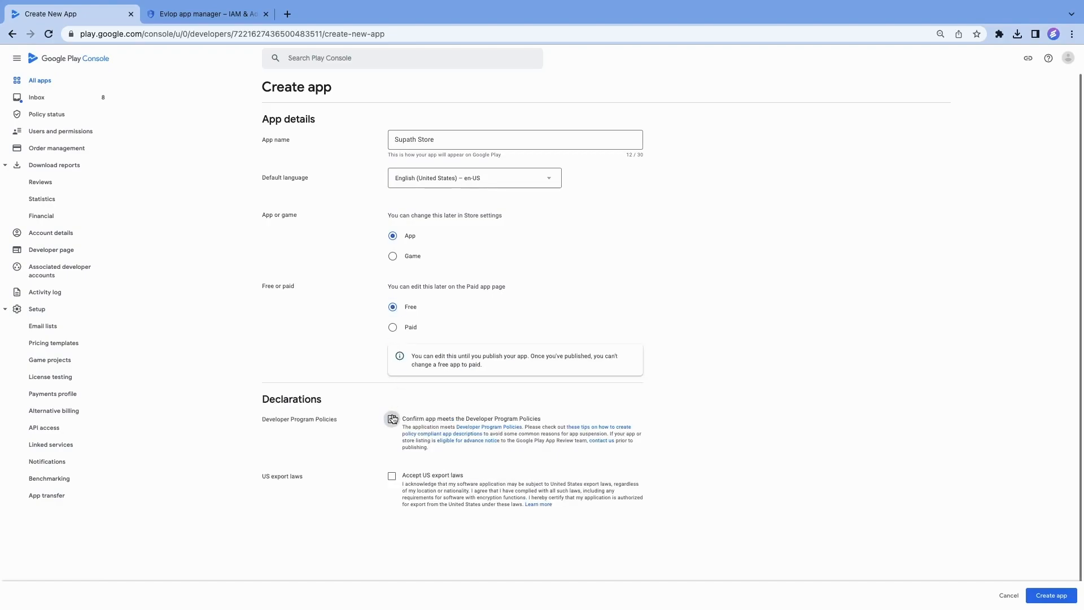
click(392, 477)
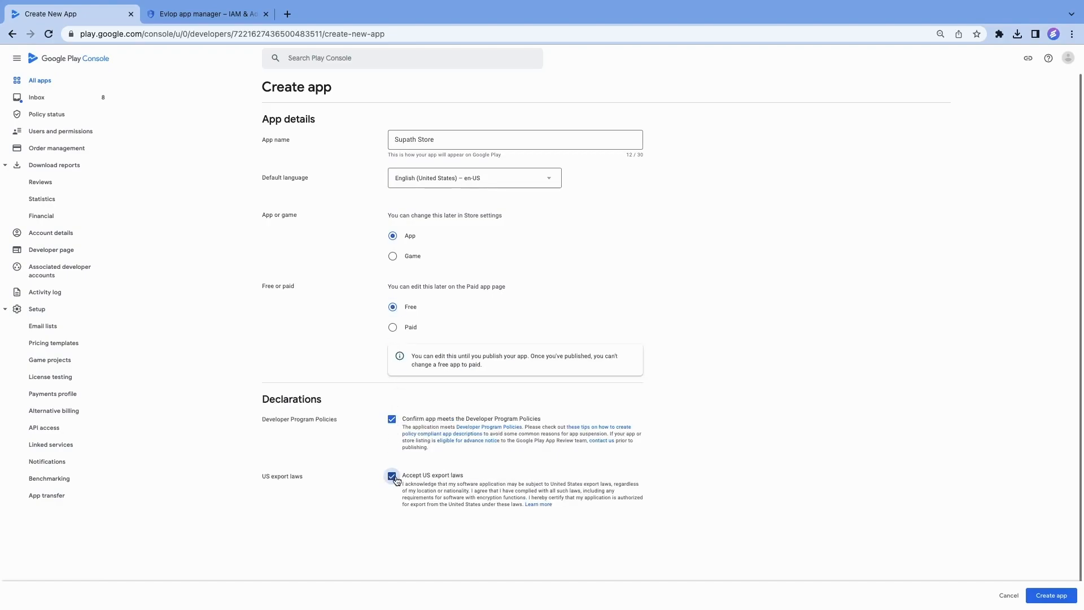
click(1050, 596)
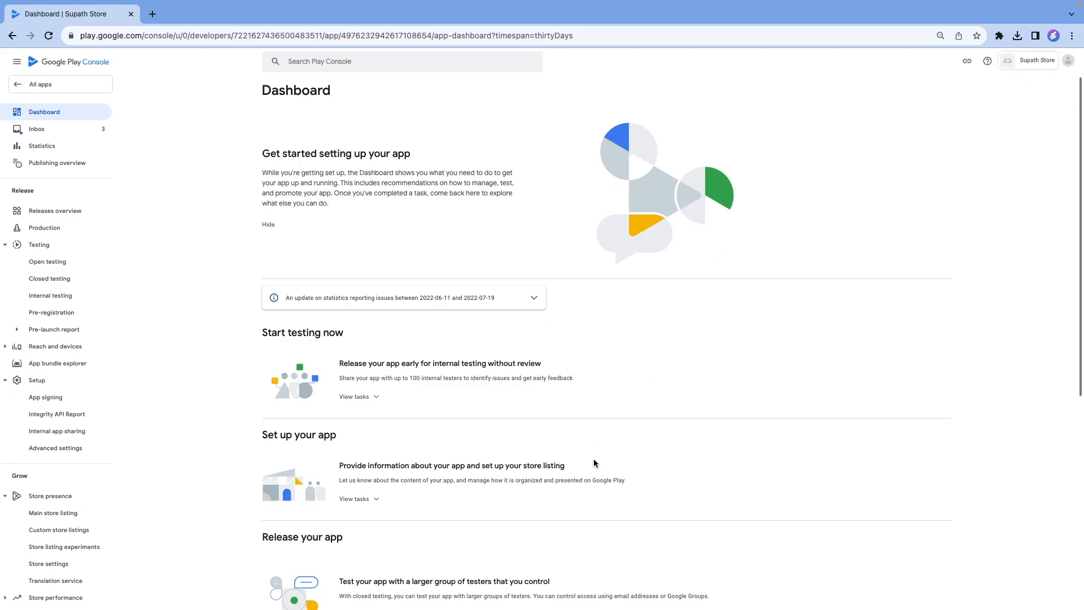
click(357, 502)
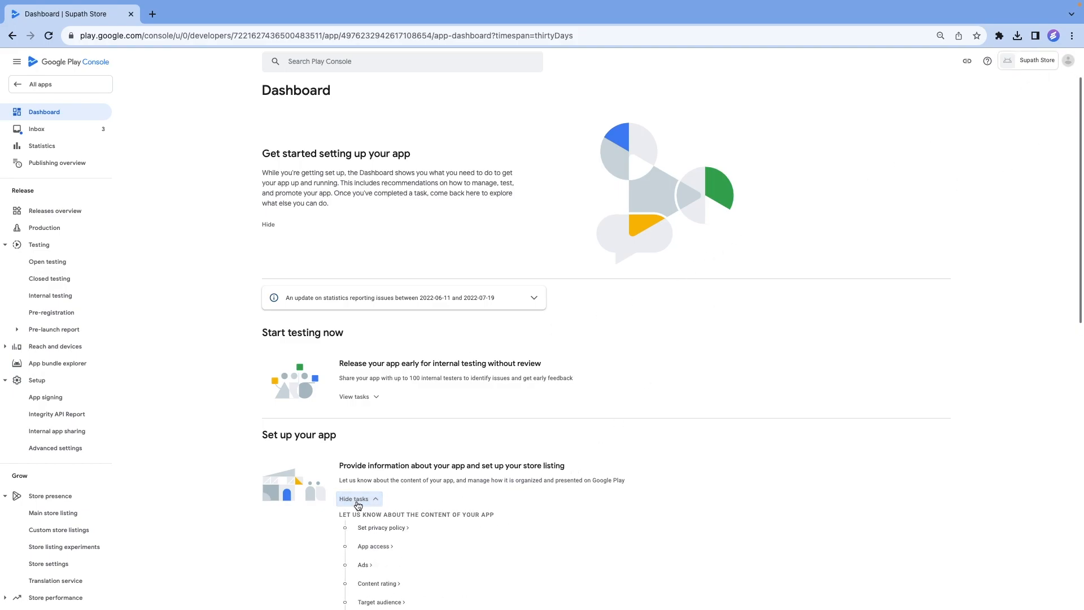
scroll(646, 468, down, 3)
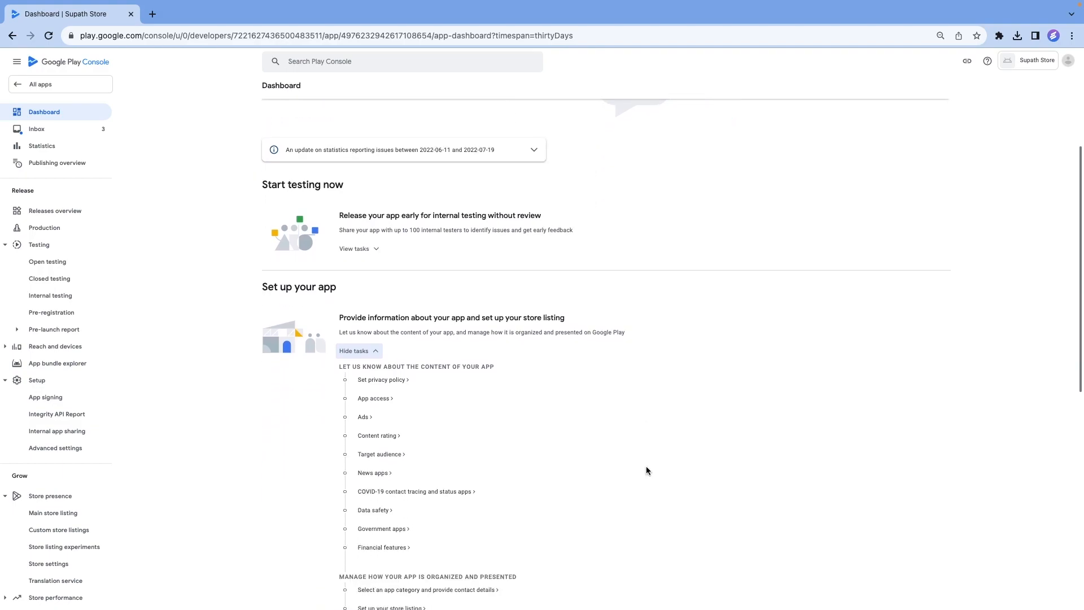
scroll(646, 470, down, 1)
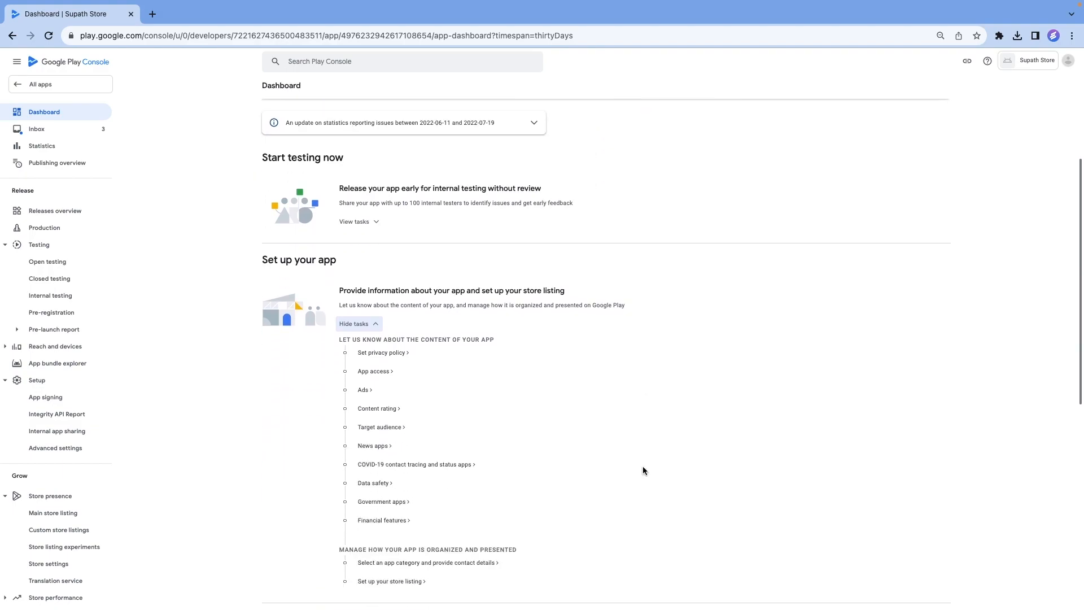
click(396, 354)
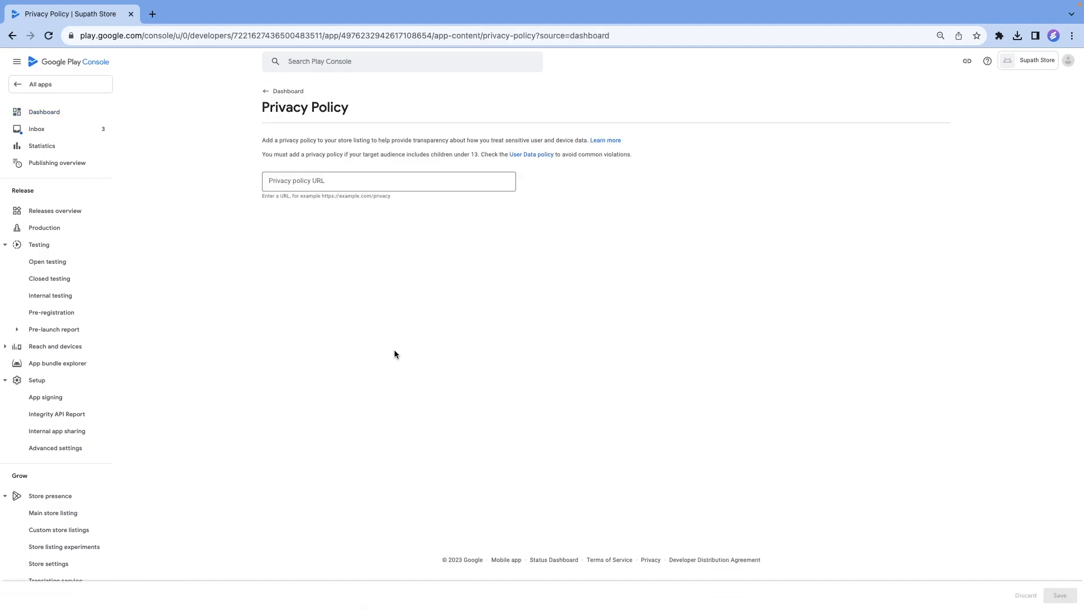
click(339, 179)
text(https://)
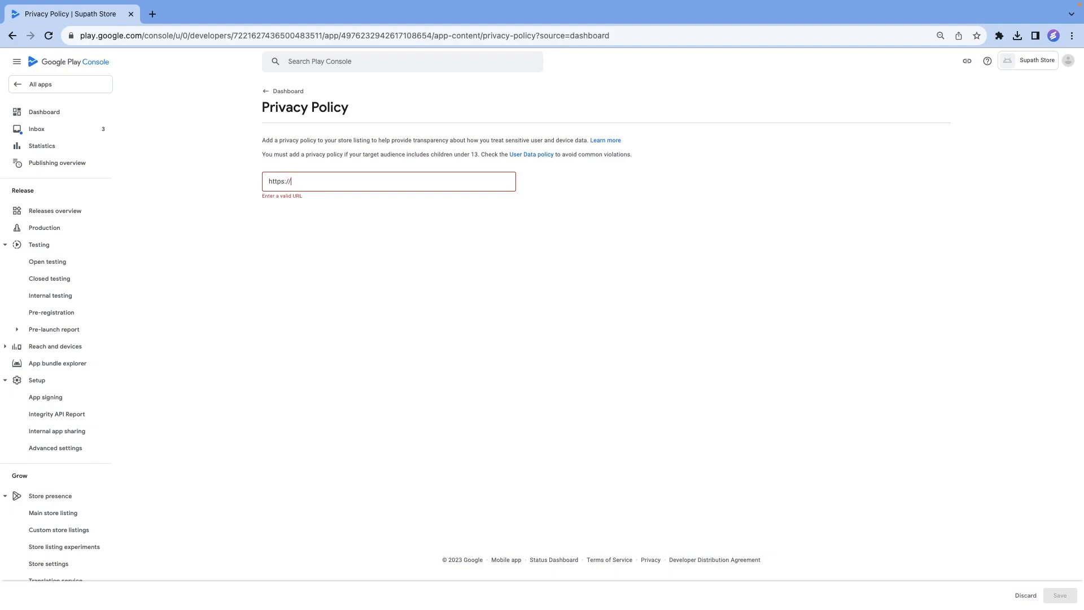
text(supathstore.com/policies/privacy-policy)
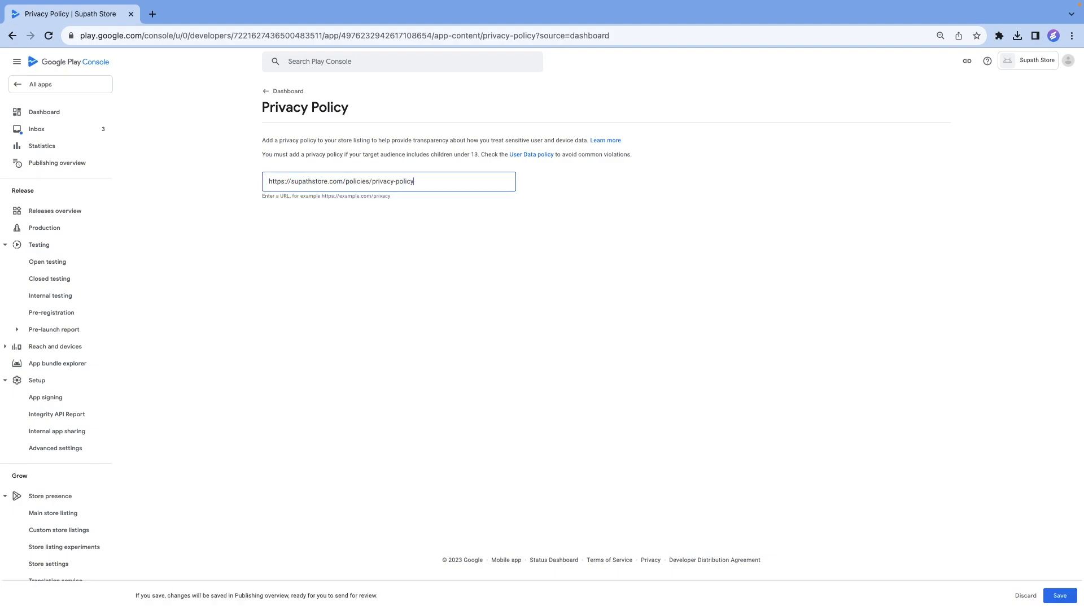
click(520, 248)
click(1064, 597)
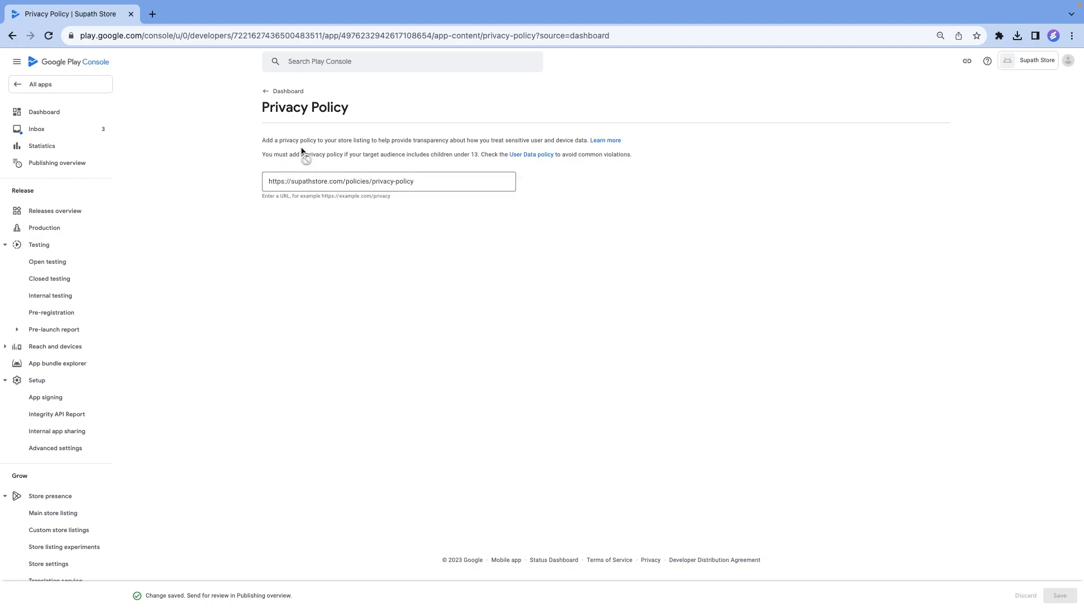
click(264, 95)
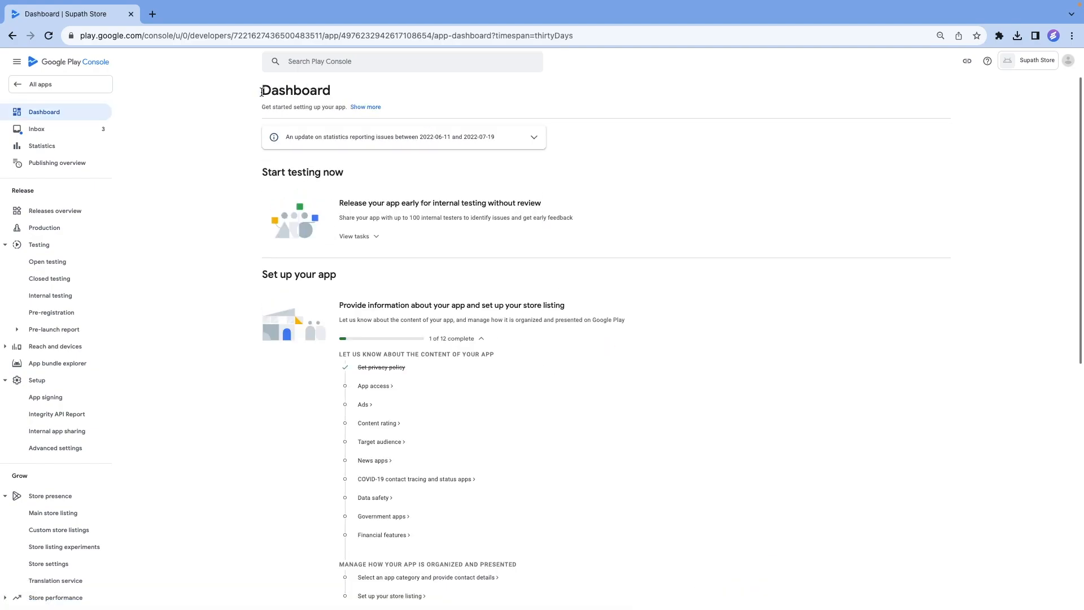
In the App access task, declare all functionality available without access restrictions, save, and return to the Dashboard.
click(385, 387)
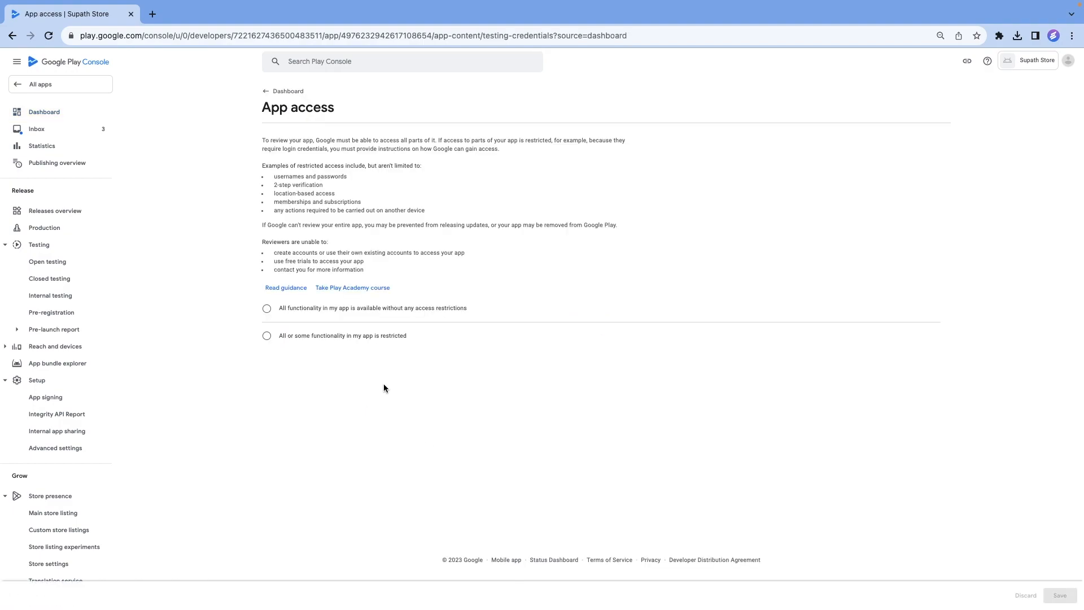
click(267, 309)
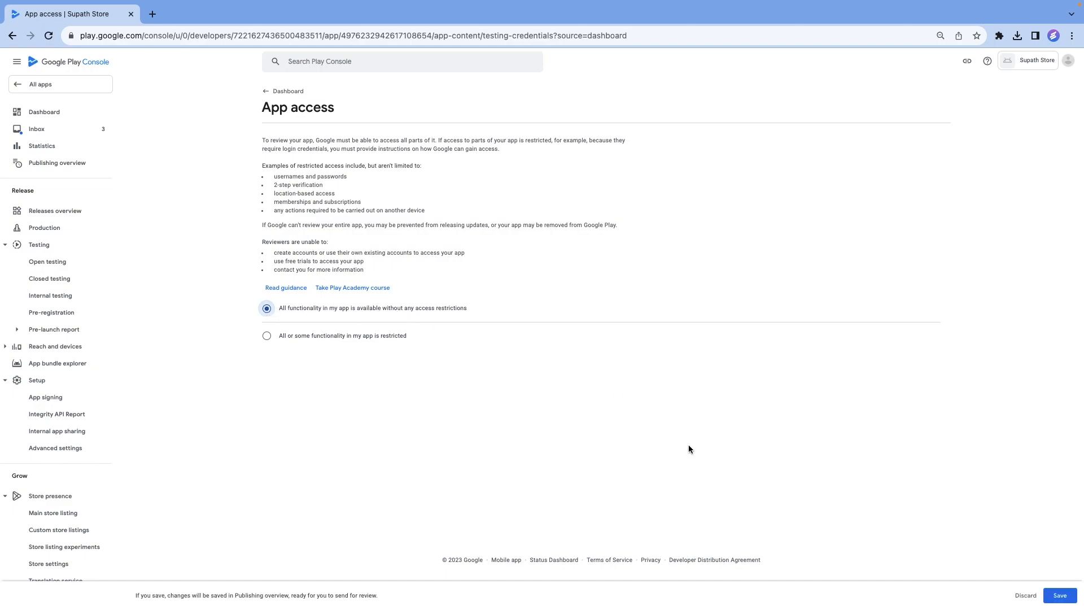
click(1064, 598)
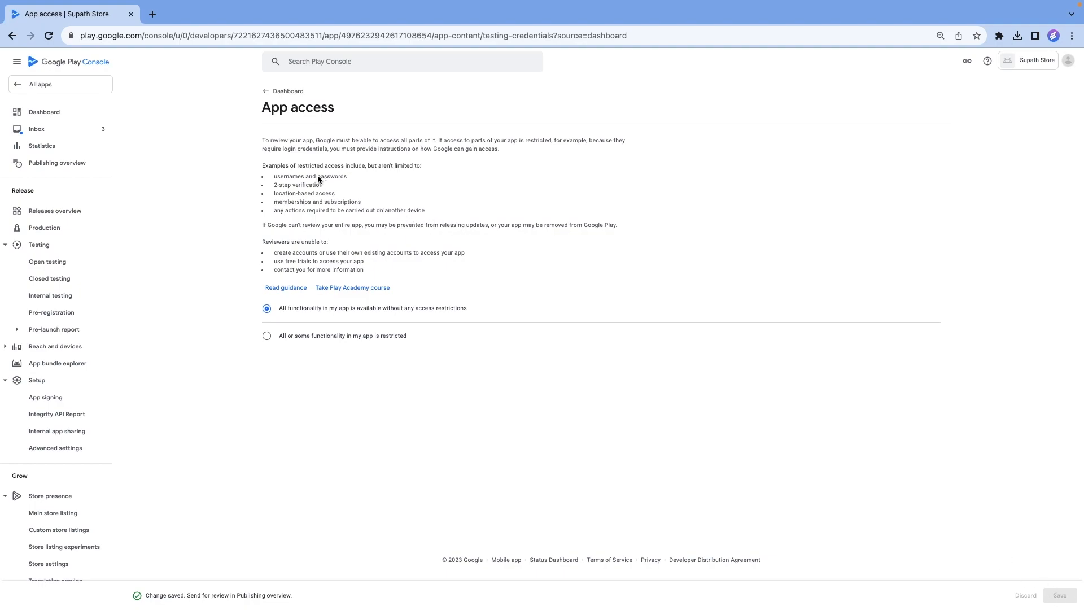
click(267, 91)
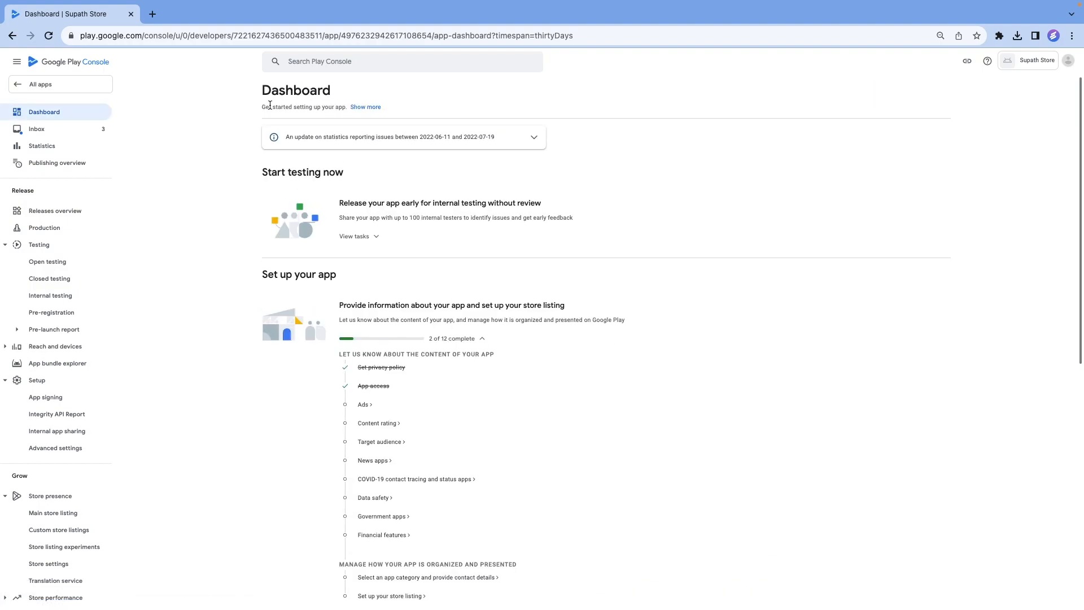
In the Ads task, declare that the app does not contain ads, save, and return to the Dashboard.
click(363, 404)
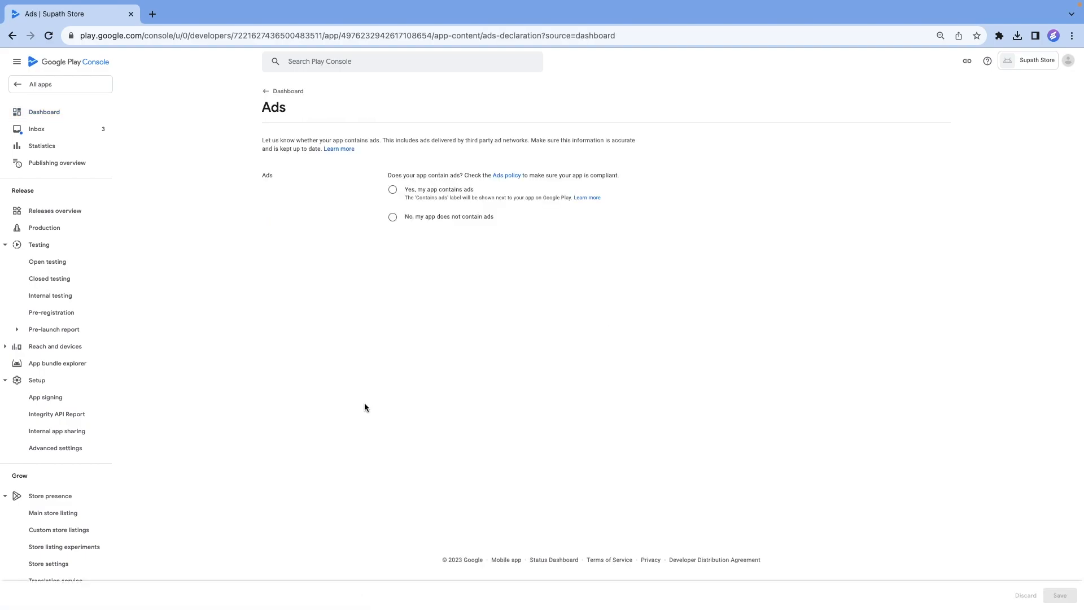
click(392, 220)
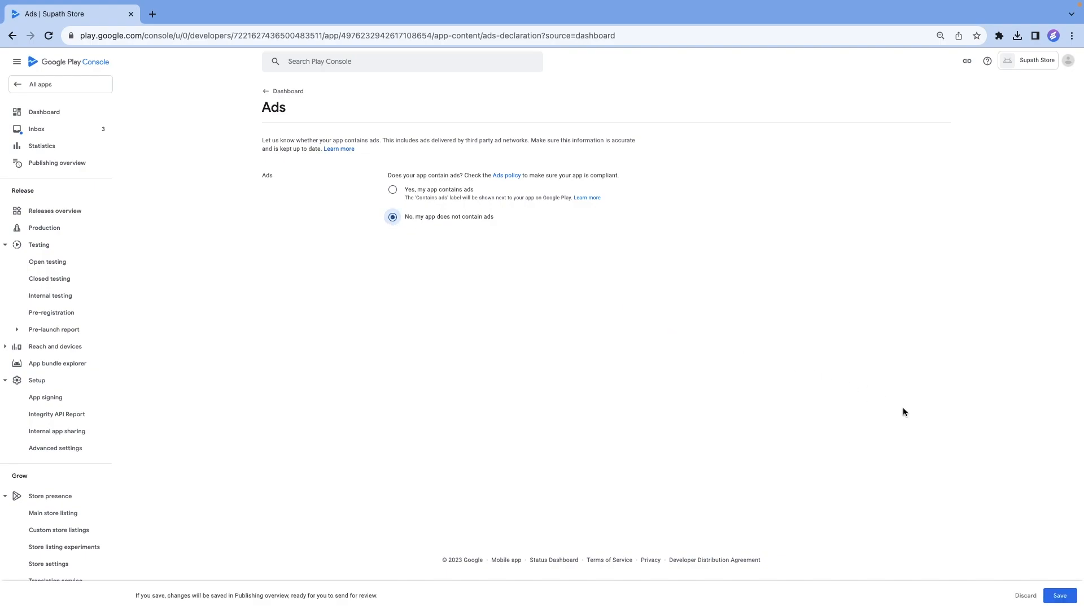
click(1060, 597)
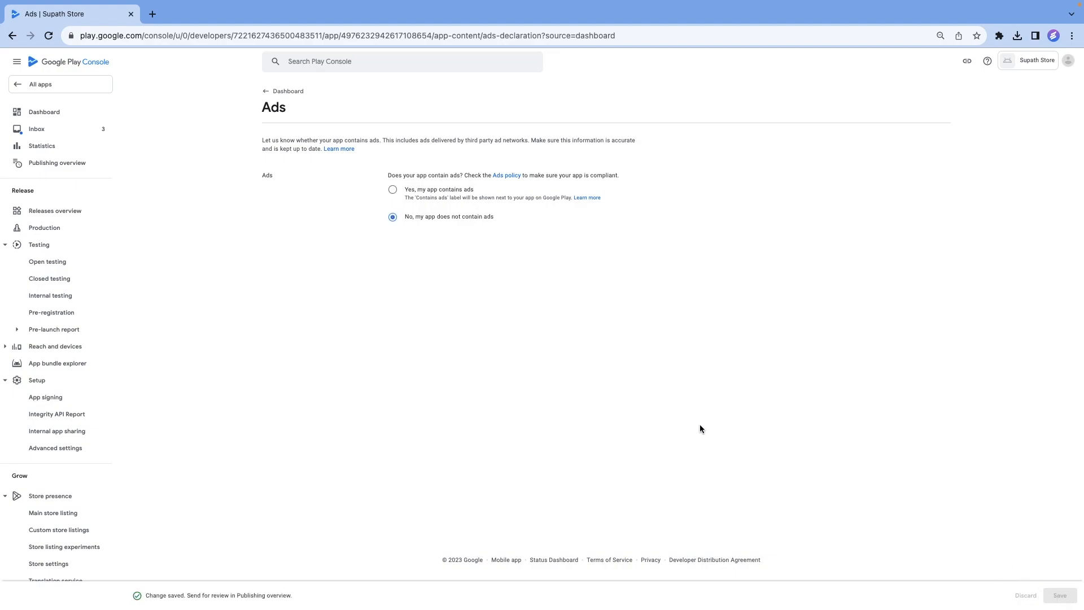
click(275, 92)
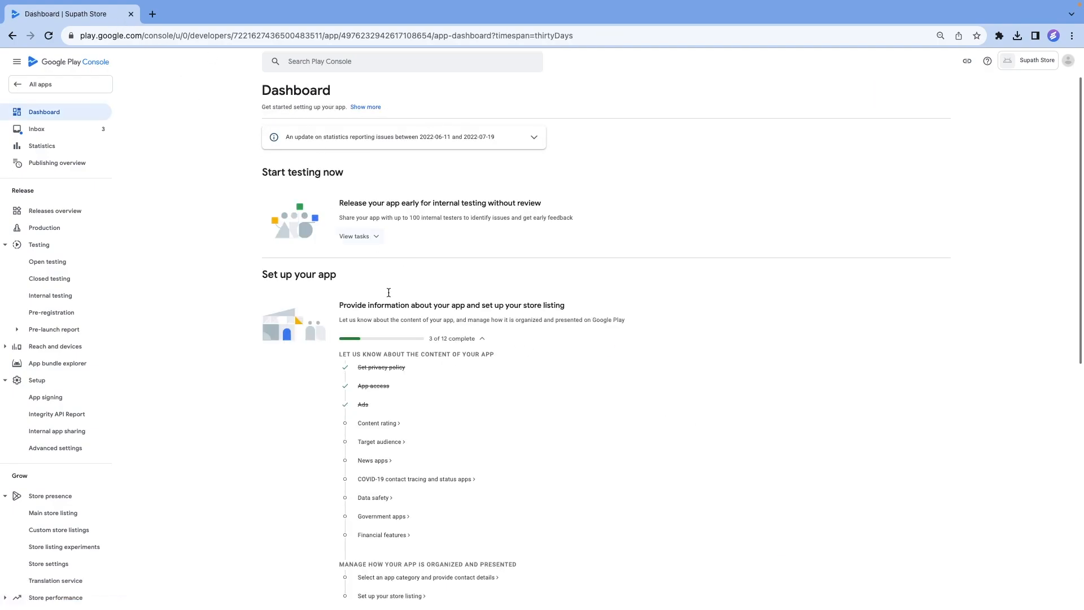
Start the Content rating questionnaire with the store's support e-mail address and the category All Other App Types.
click(380, 425)
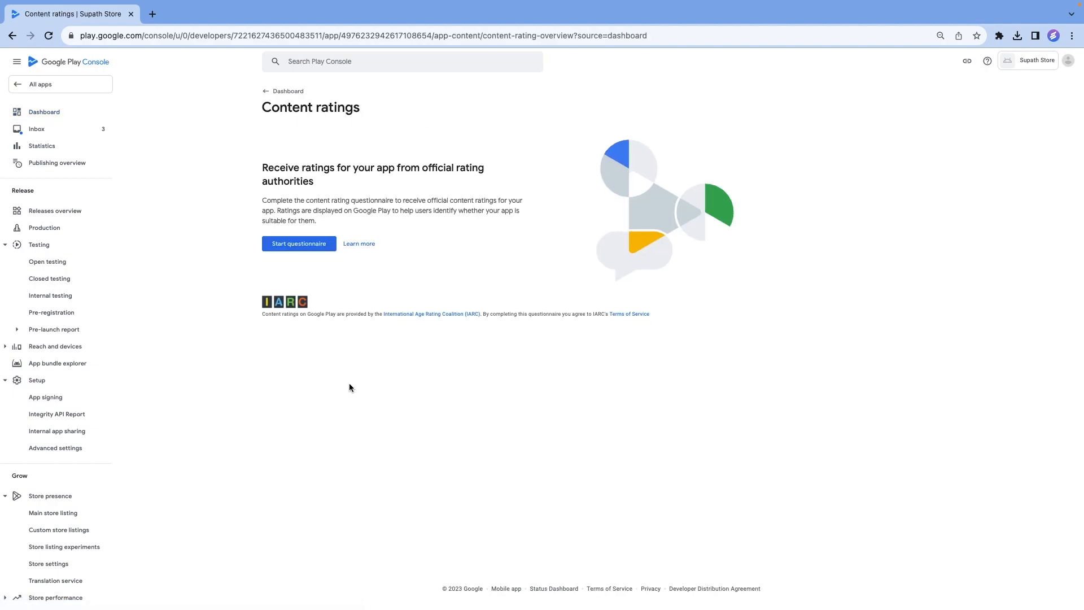
click(293, 245)
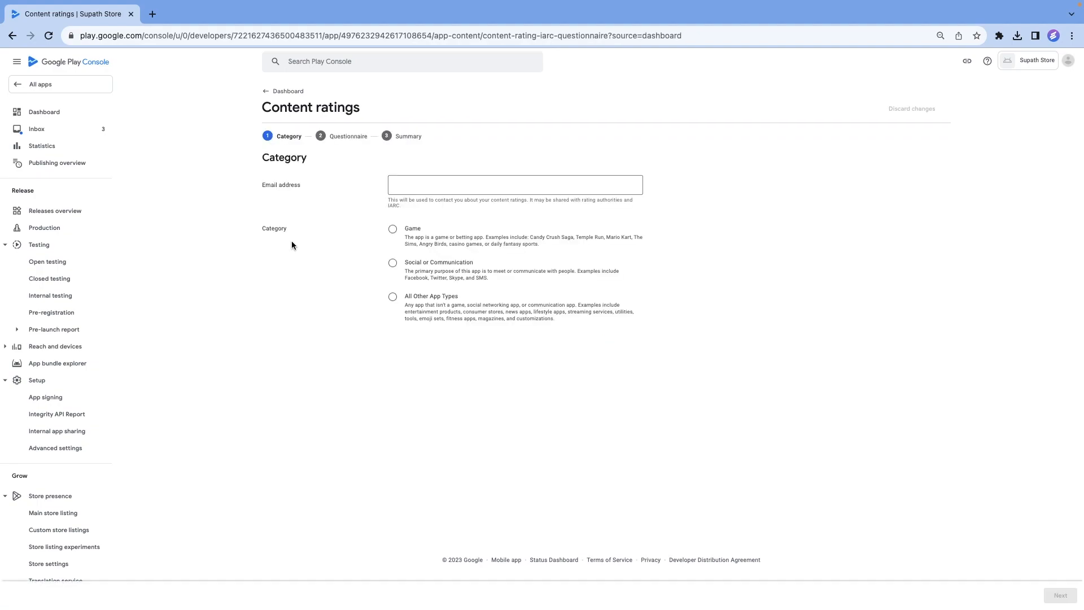
click(429, 186)
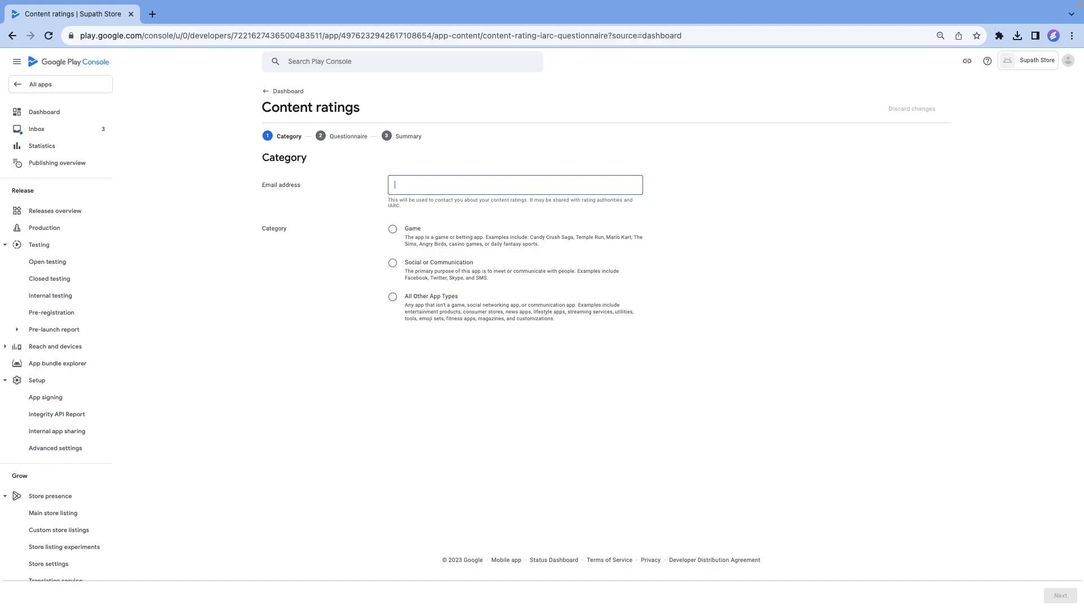
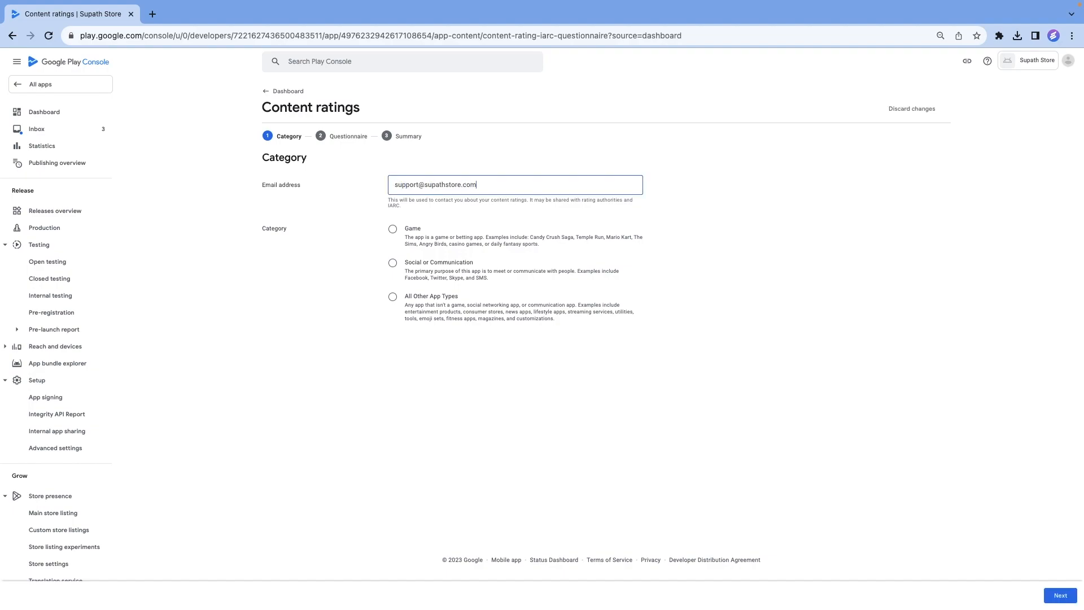
click(393, 300)
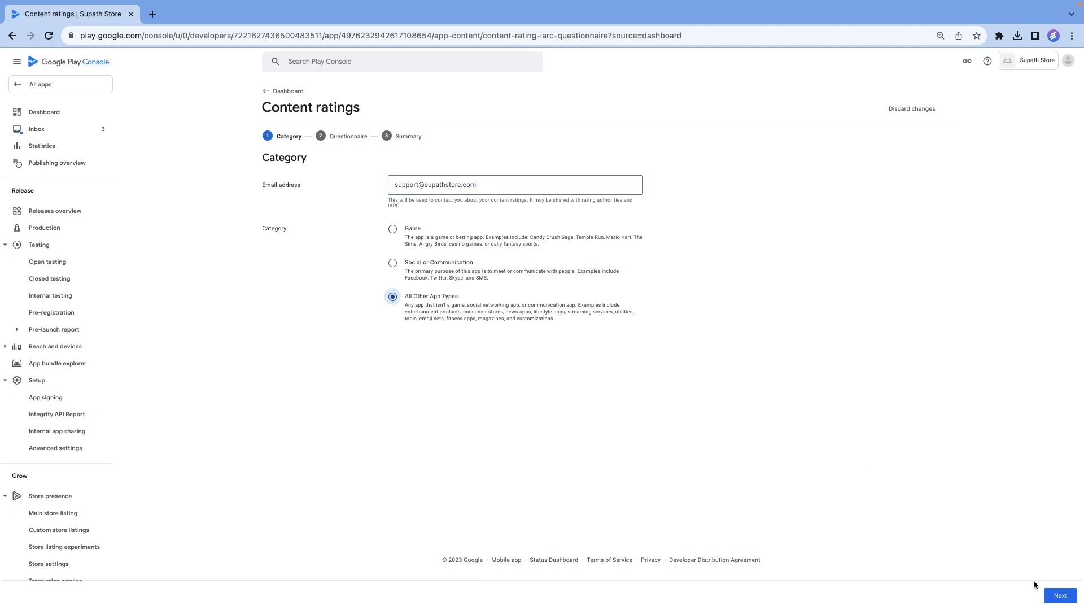
click(1060, 598)
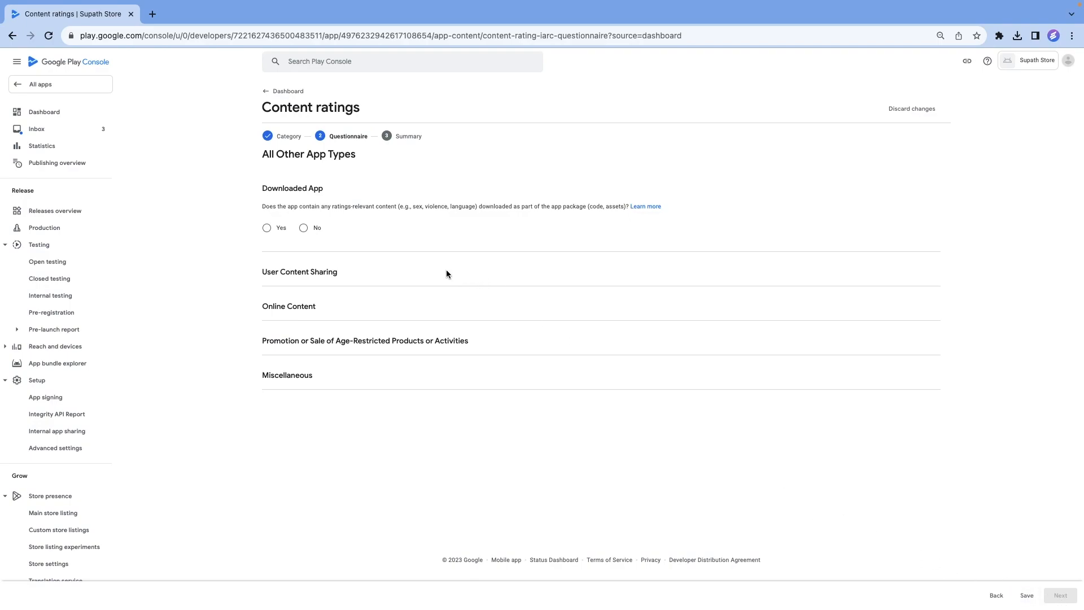
Answer No to the Downloaded App, User Content Sharing, Online Content and Age-Restricted Products or Activities questions.
click(304, 228)
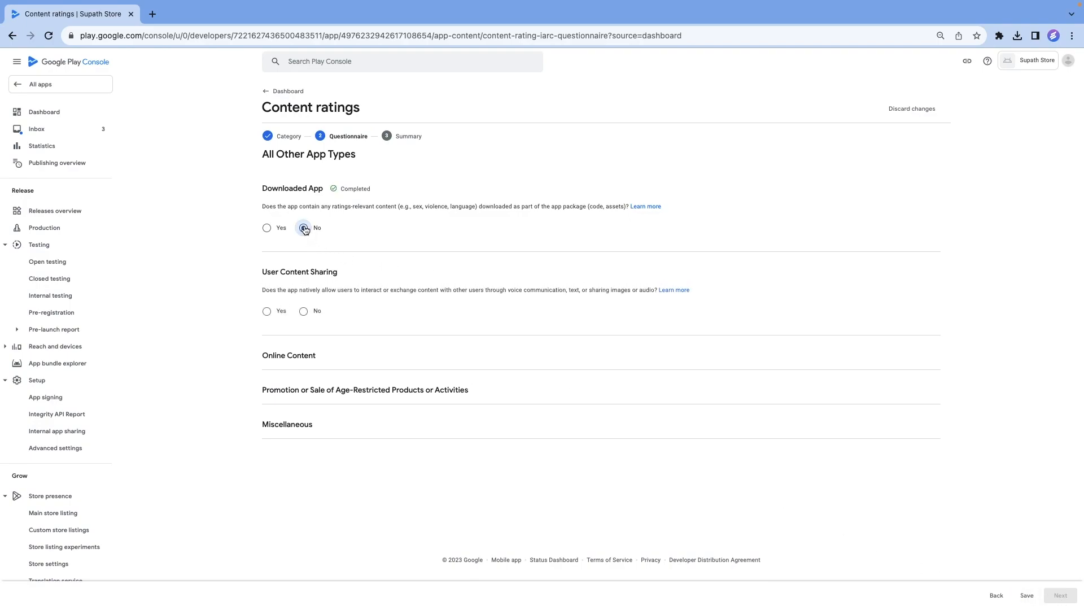
click(304, 313)
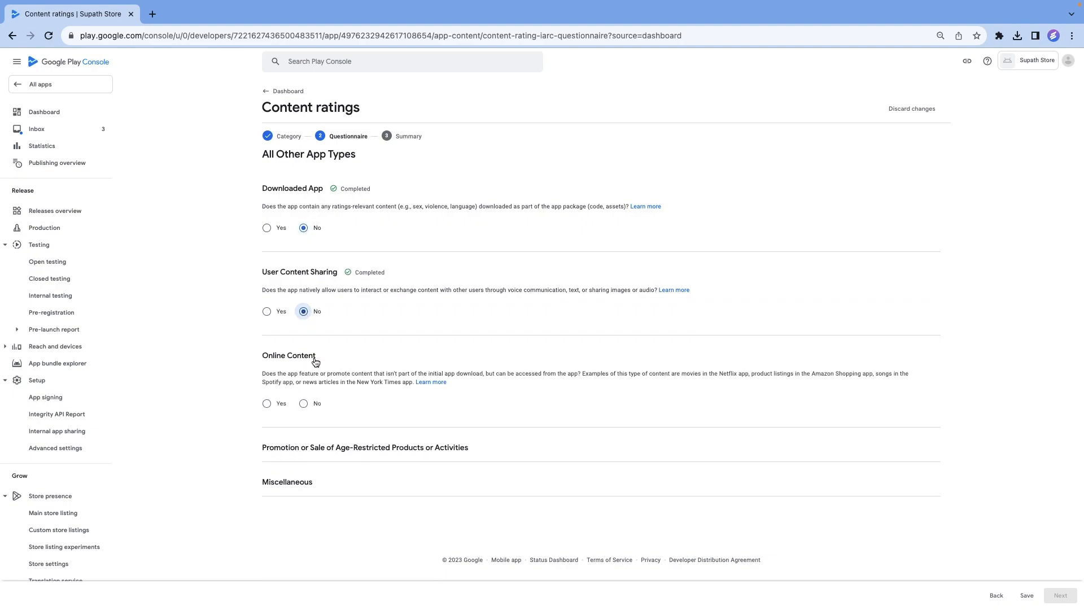
click(303, 404)
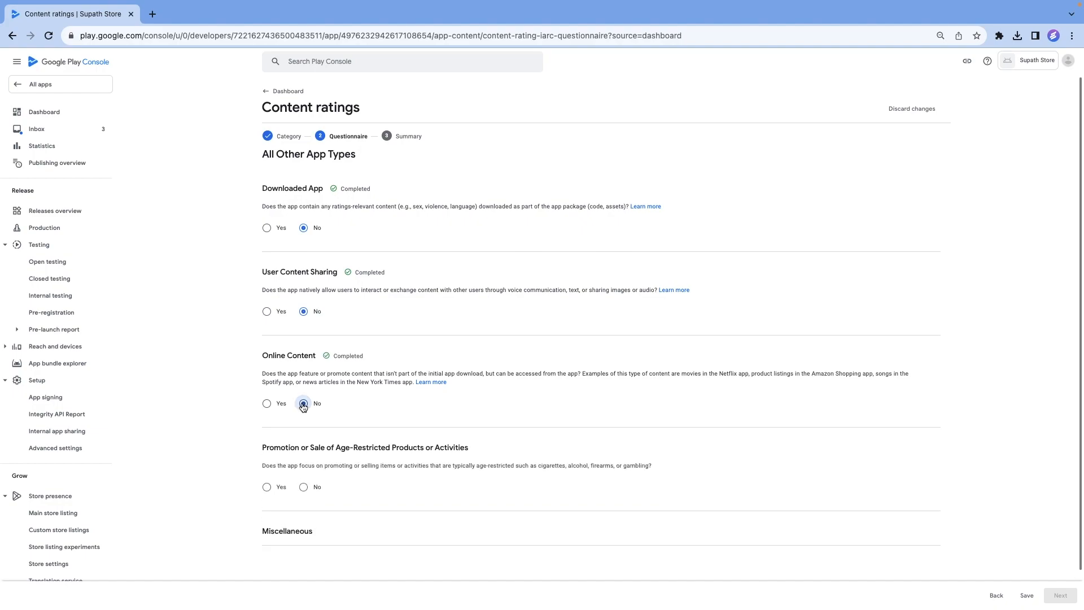
click(304, 488)
scroll(431, 464, down, 2)
scroll(431, 464, down, 3)
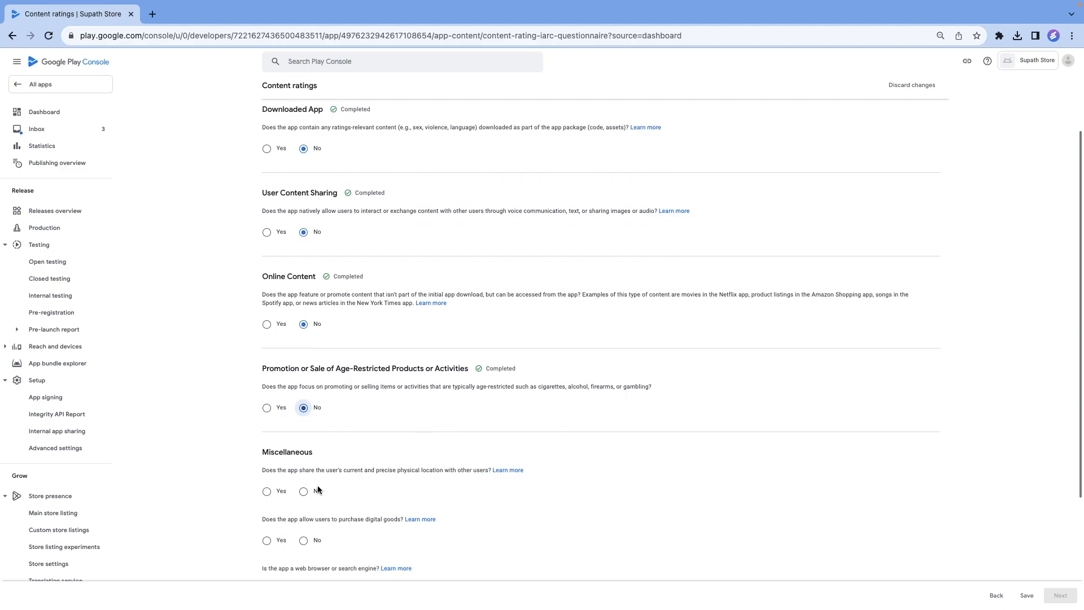
Answer No to all four Miscellaneous questions on location sharing, digital goods purchases, web browser or search engine, and news or educational product.
click(313, 490)
scroll(440, 464, down, 5)
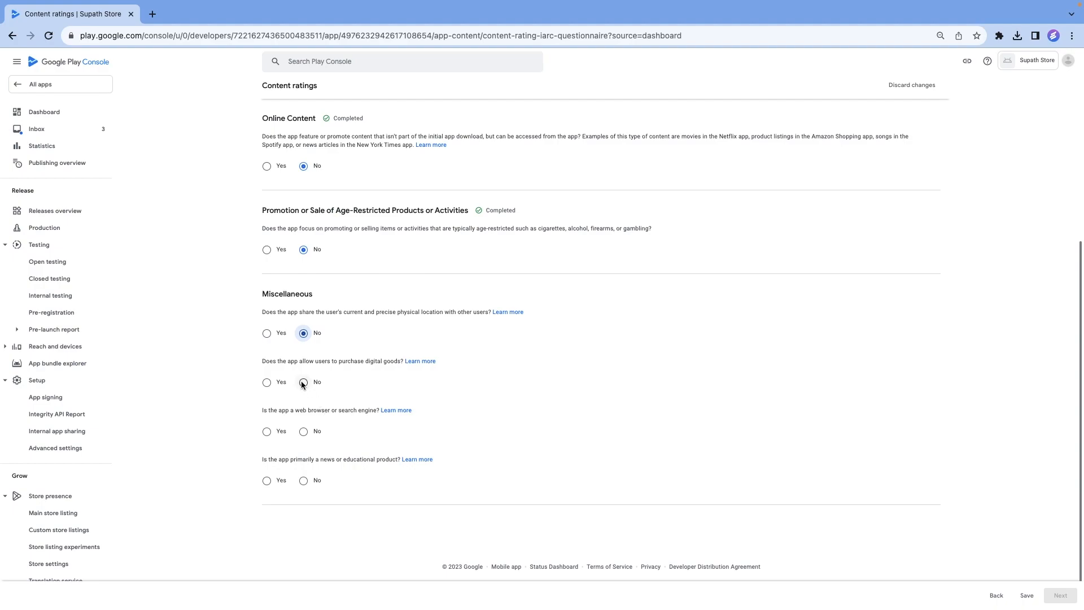
click(302, 383)
click(305, 432)
click(303, 481)
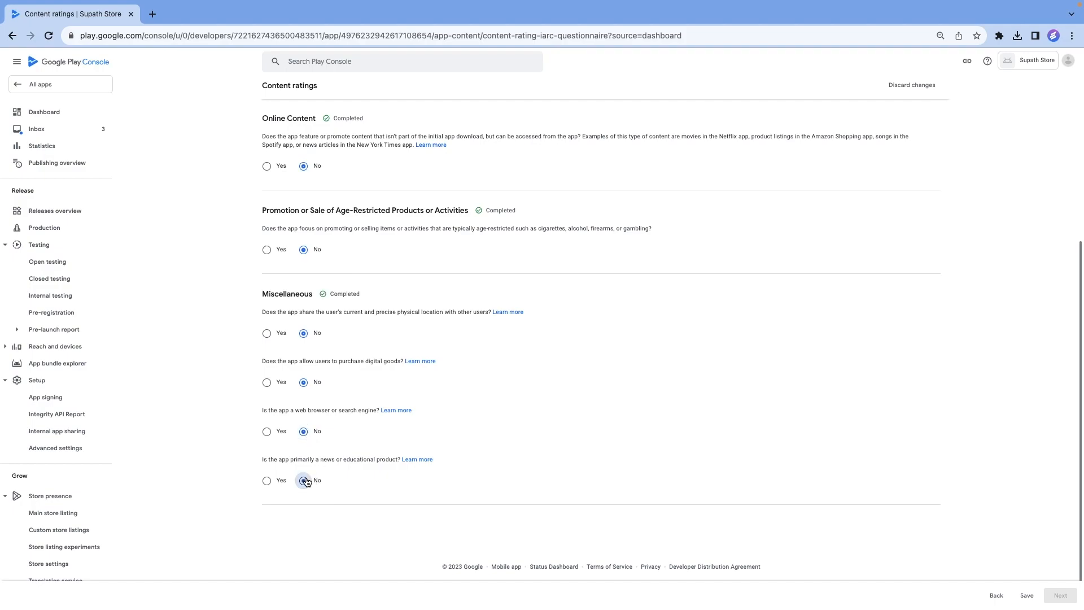
Save the content rating questionnaire, submit its summary, and return to the Dashboard.
click(1027, 597)
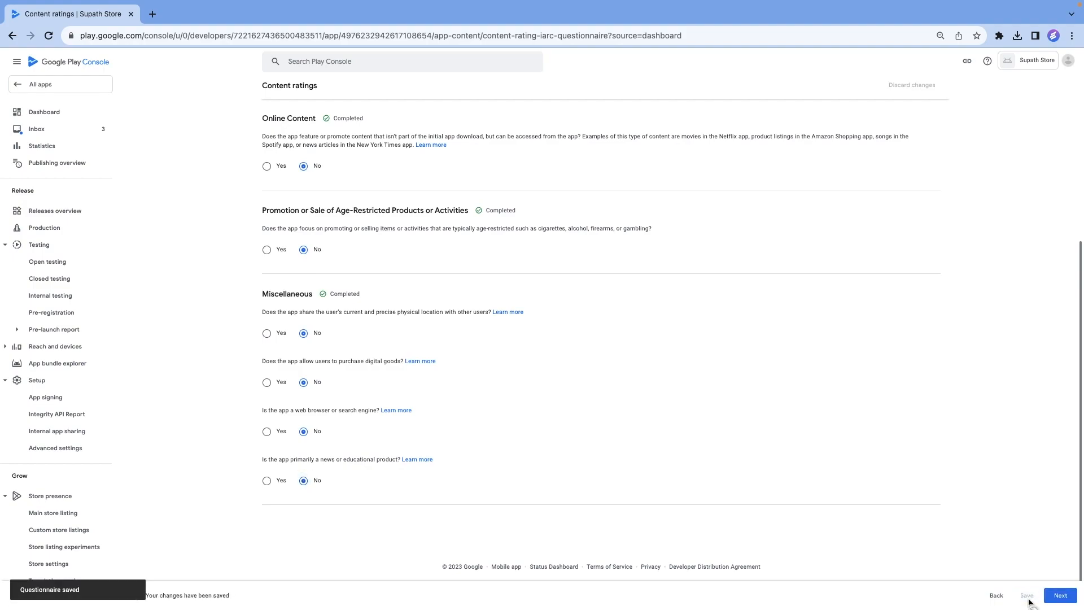
click(1065, 599)
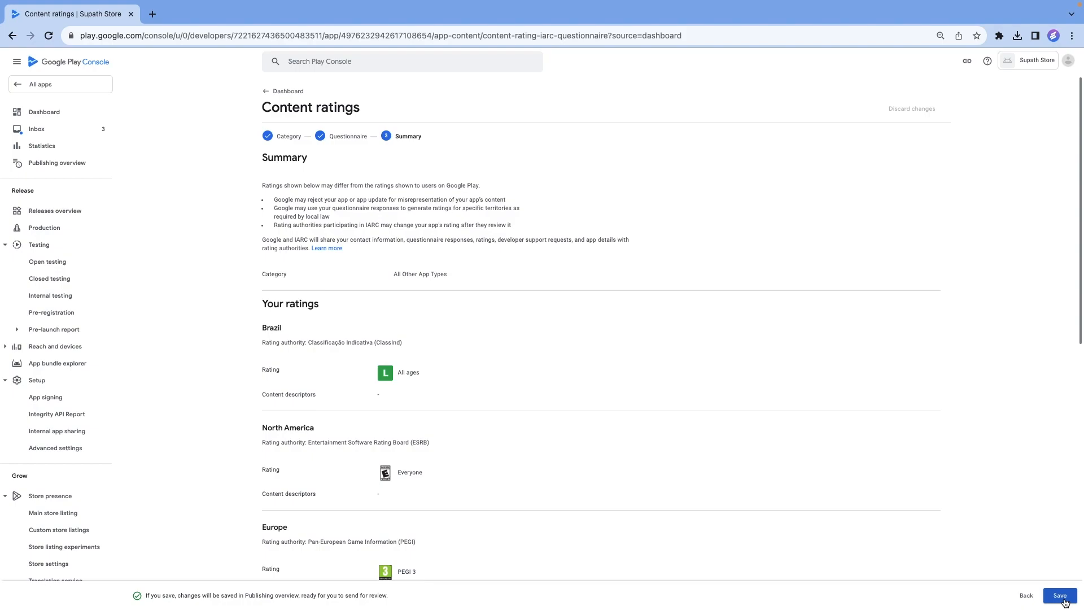
click(1060, 595)
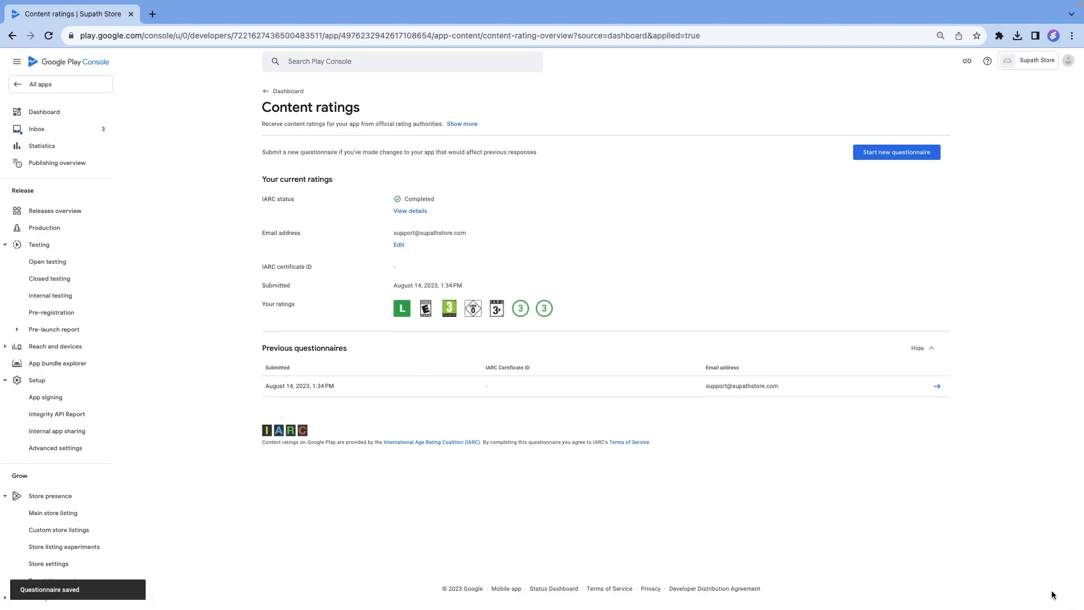
click(284, 91)
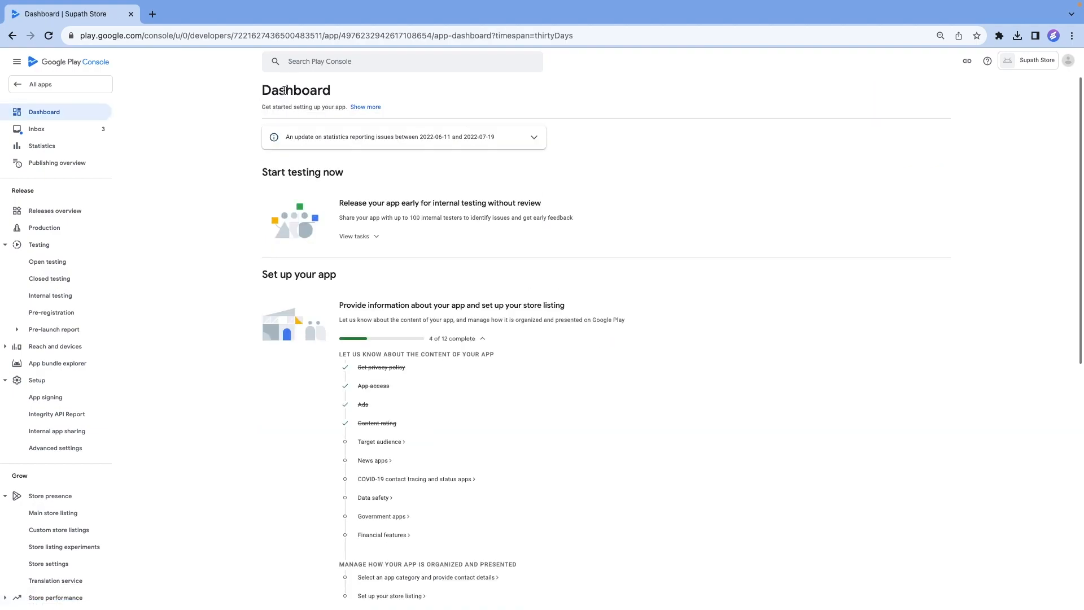
In the Target audience task, select the age groups 9-12, 13-15, 16-17 and 18 and over, and accept the declaration about children under 13.
click(383, 446)
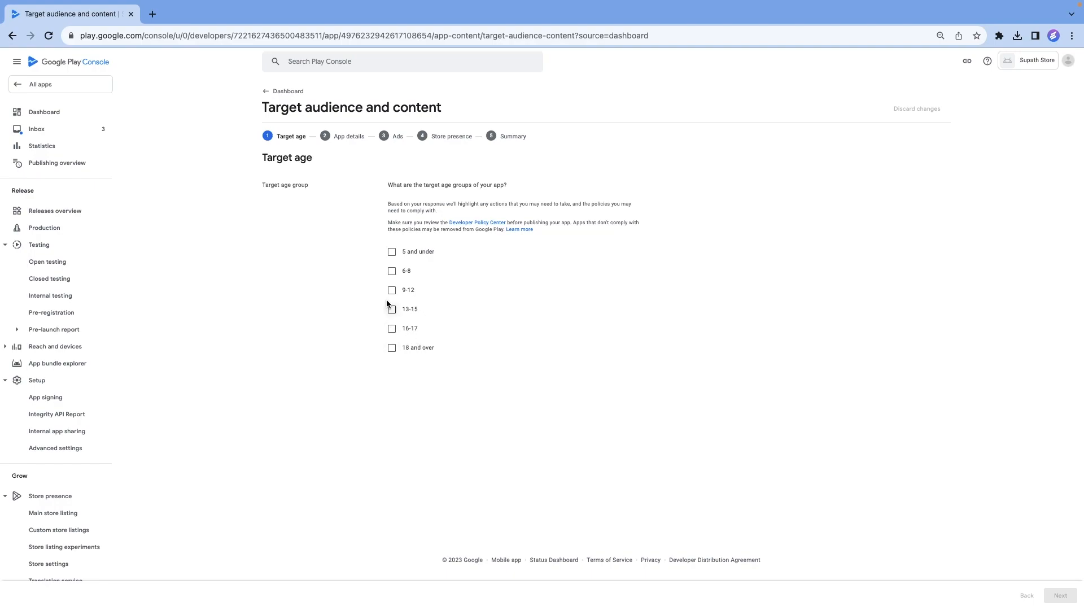
click(391, 290)
click(392, 309)
click(392, 328)
click(392, 348)
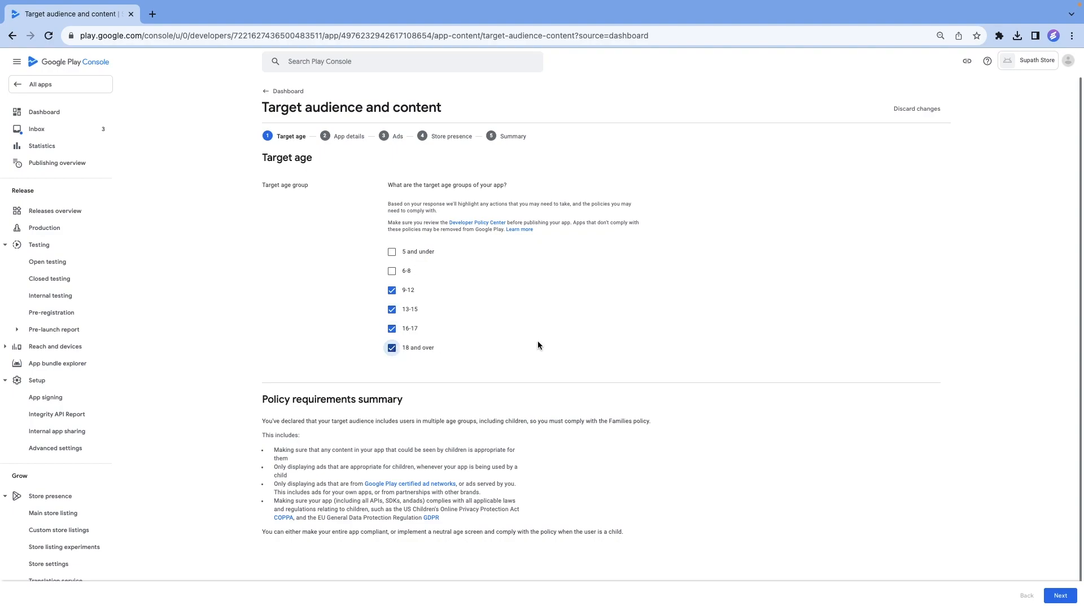
click(1061, 596)
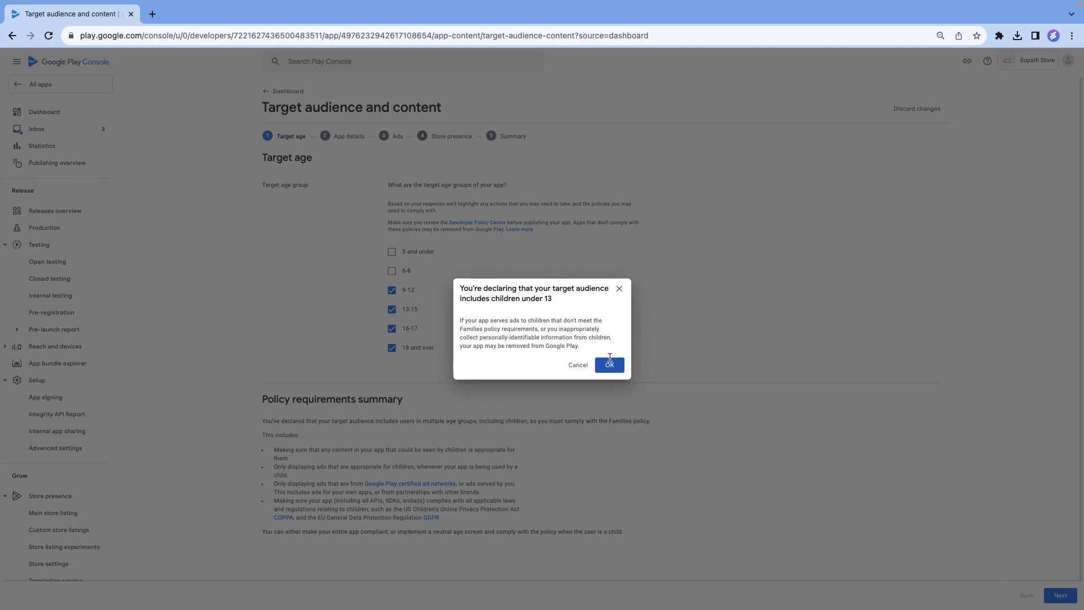
click(609, 367)
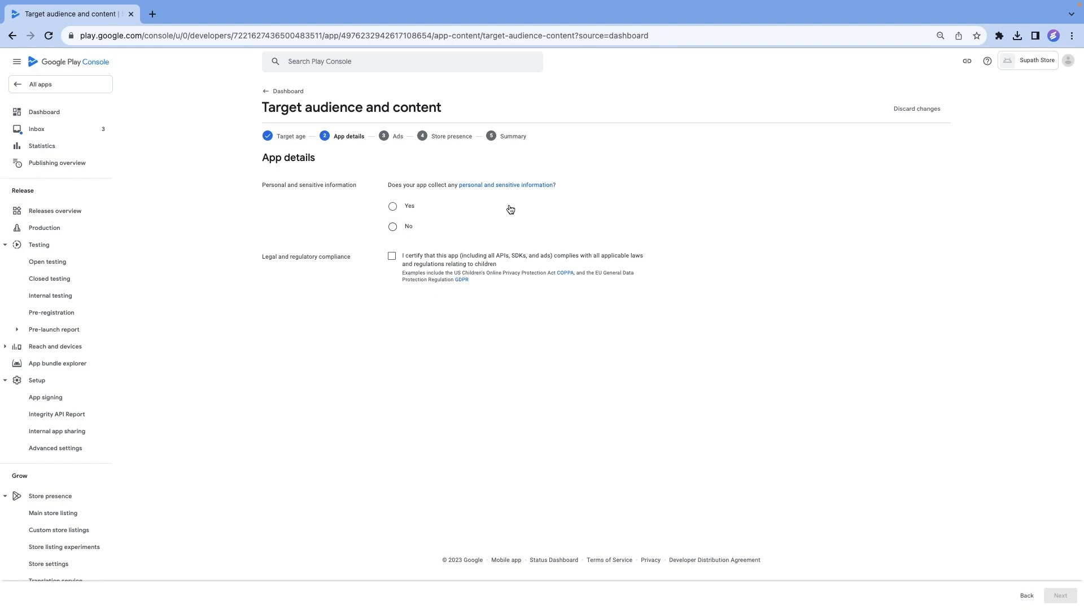
Declare that the app collects no personal and sensitive information, certify its legal compliance relating to children, and proceed past the Ads section.
click(393, 227)
click(392, 258)
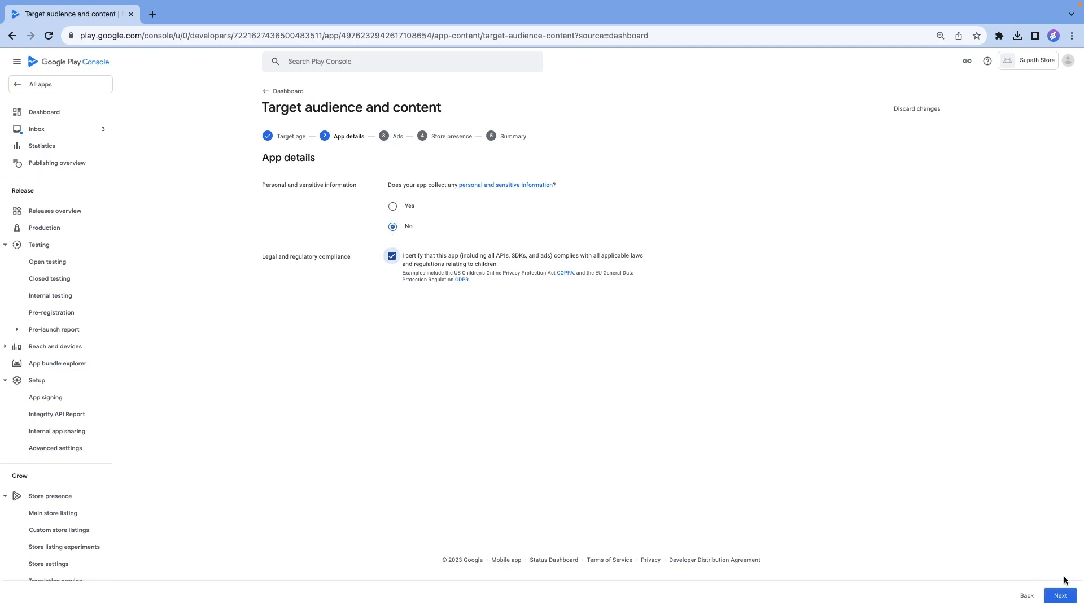
click(1060, 596)
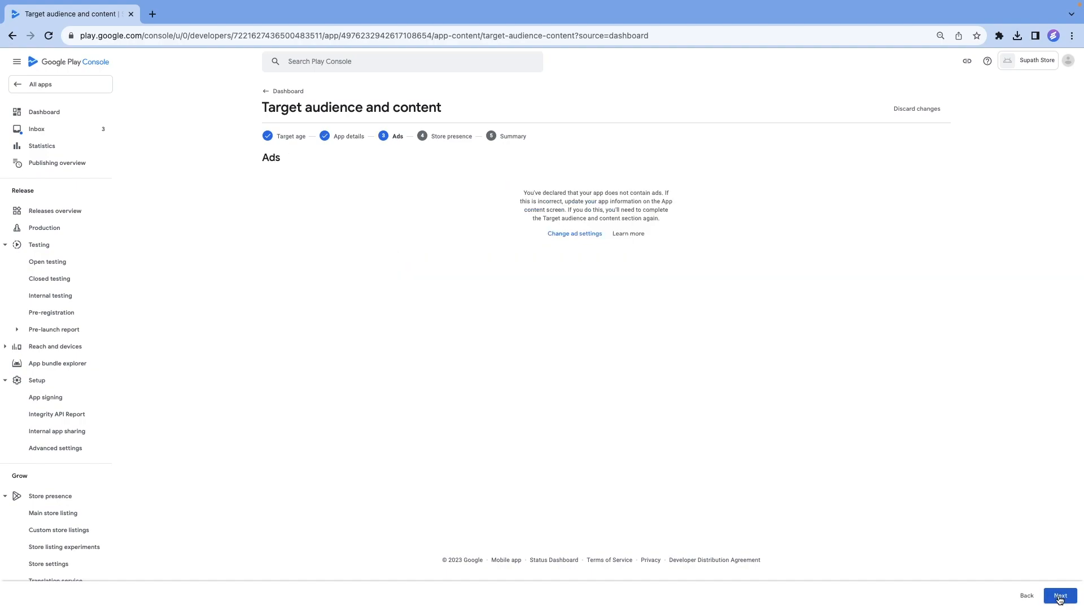
click(1060, 597)
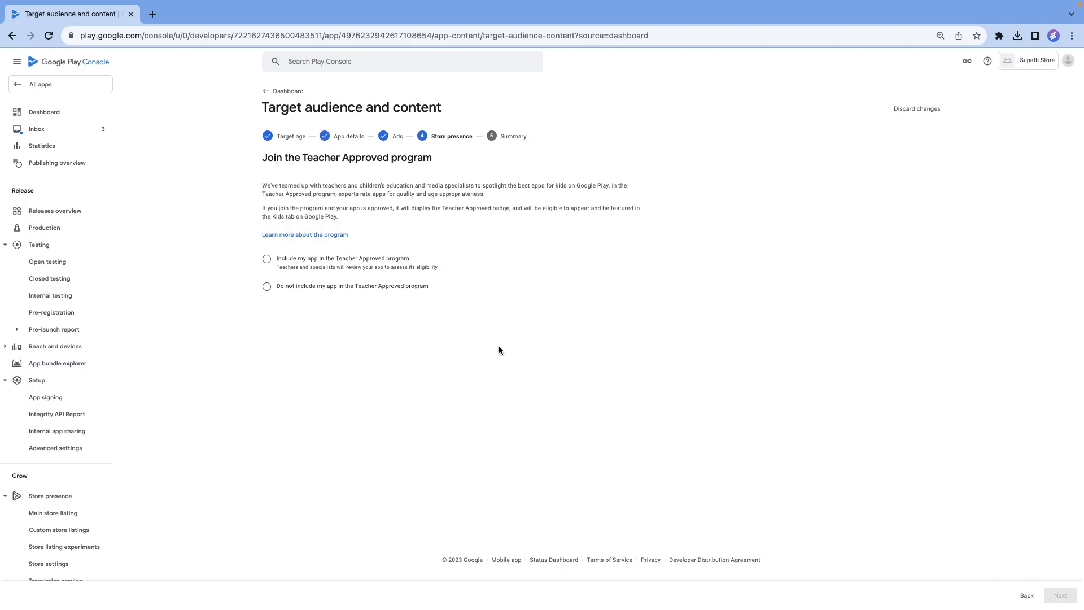
Exclude the app from the Teacher Approved program, save the target audience declaration, and return to the Dashboard.
click(267, 287)
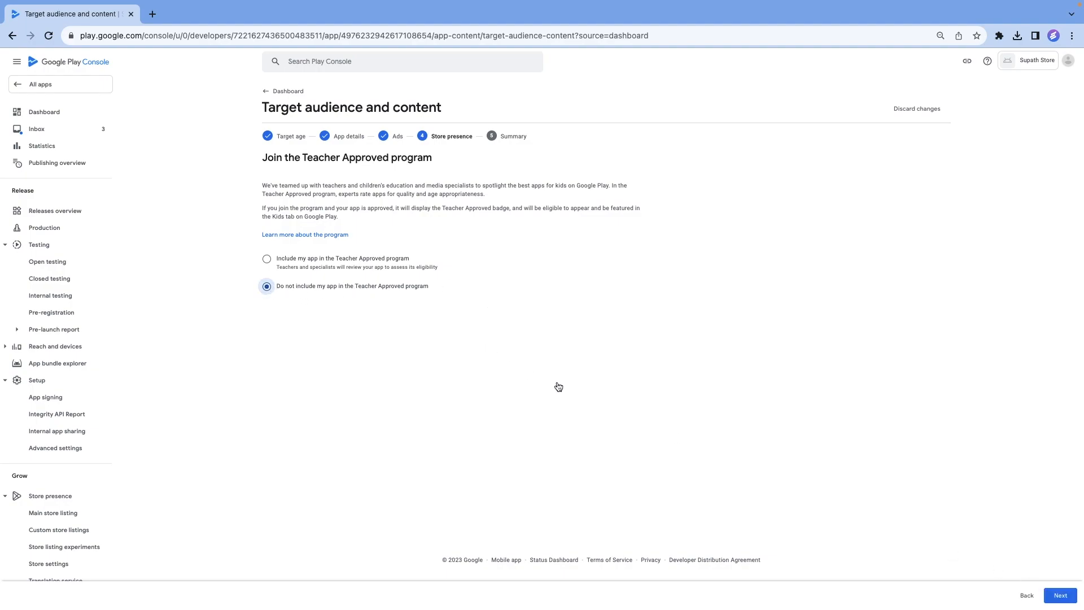
click(1061, 596)
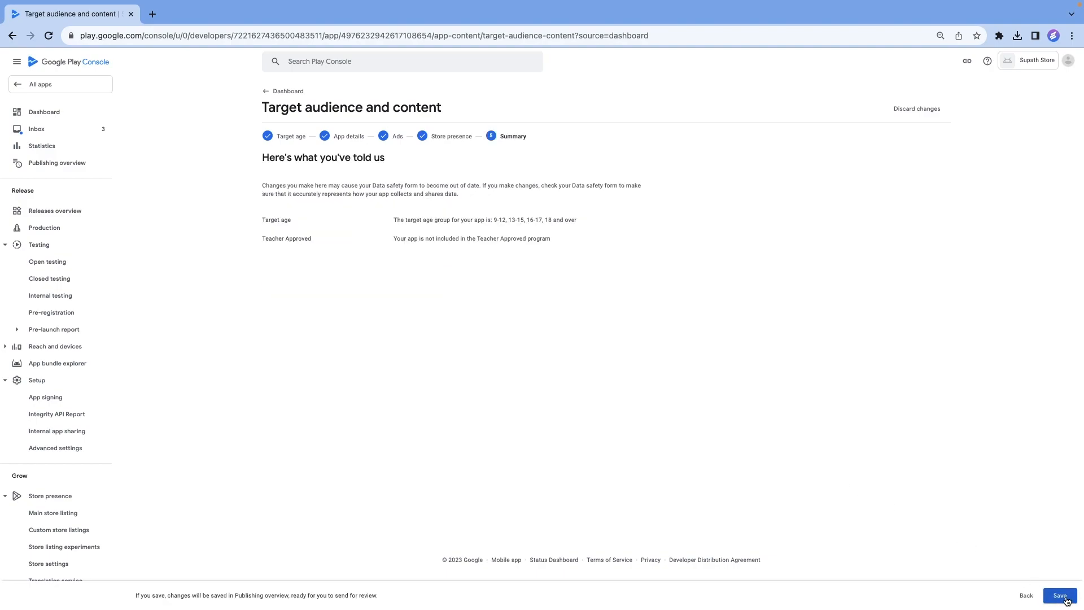
click(1061, 598)
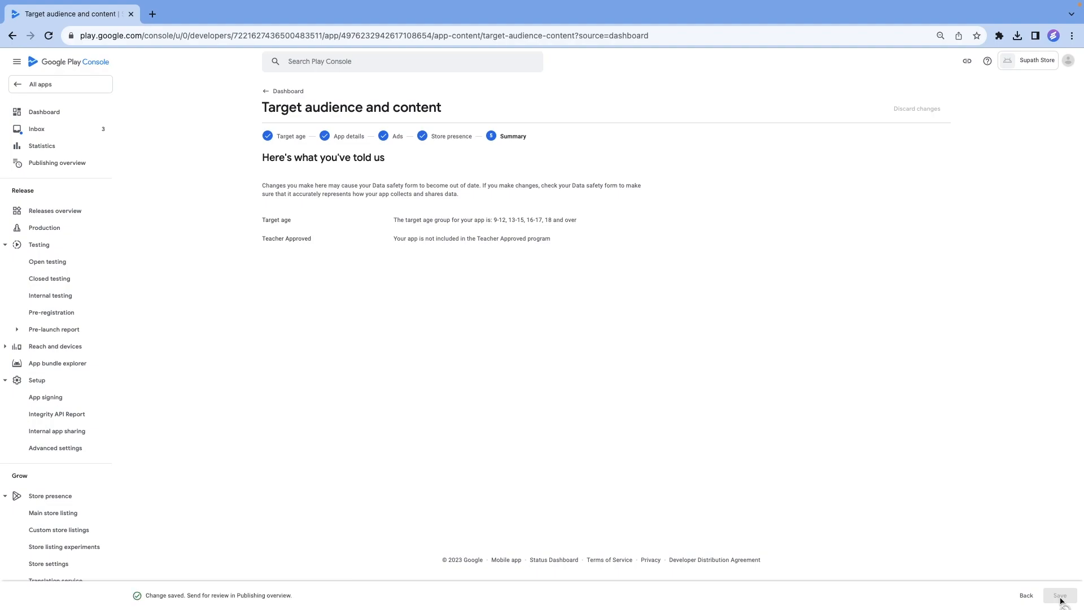
click(263, 98)
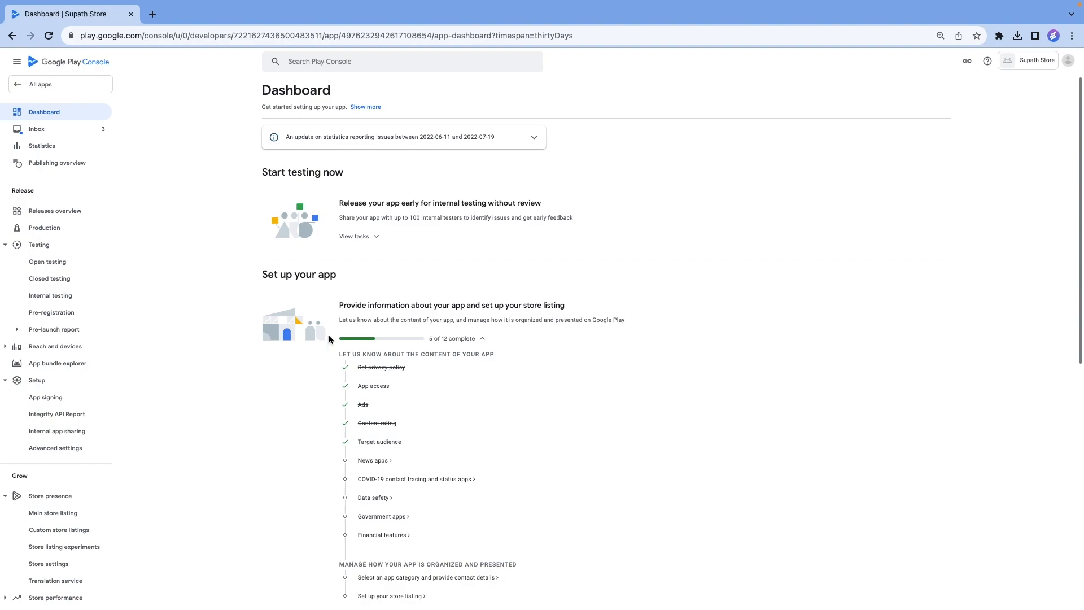
In the News apps task, declare that the app is not a news app, save, and return to the Dashboard.
click(380, 463)
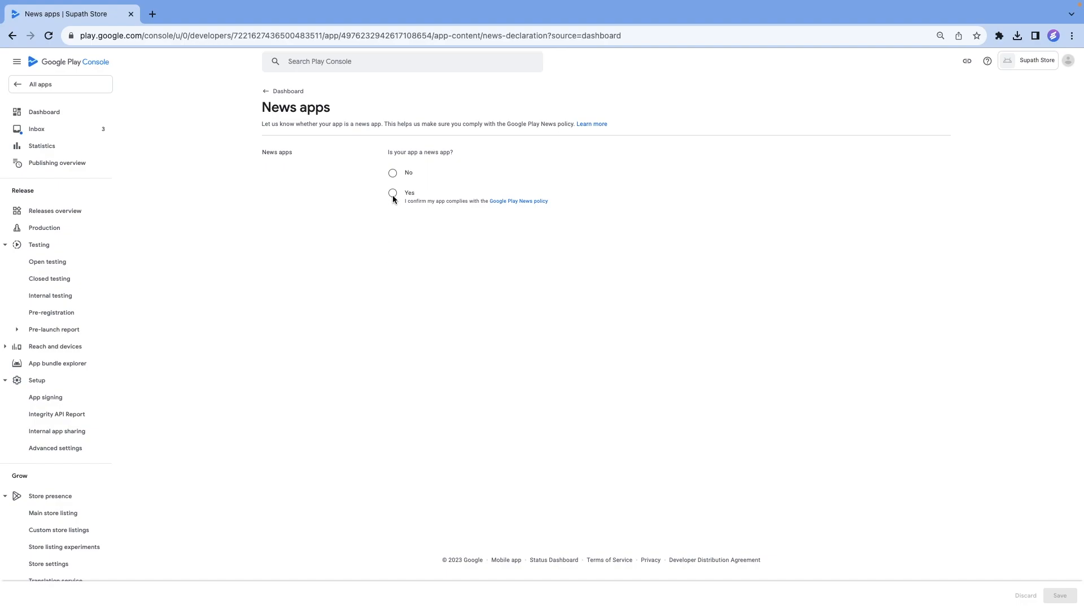
click(392, 175)
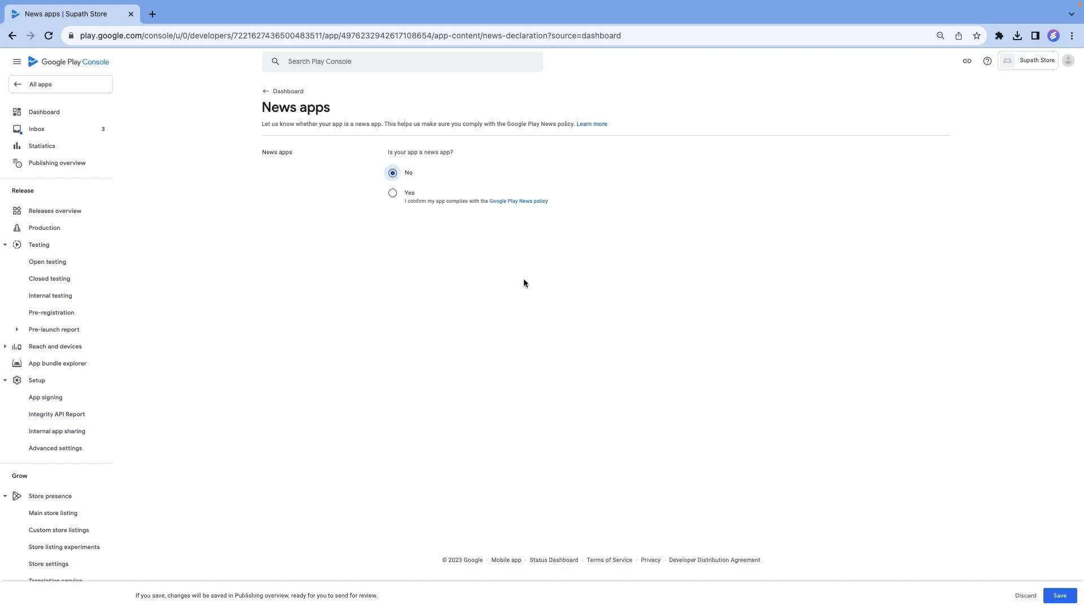
click(1059, 602)
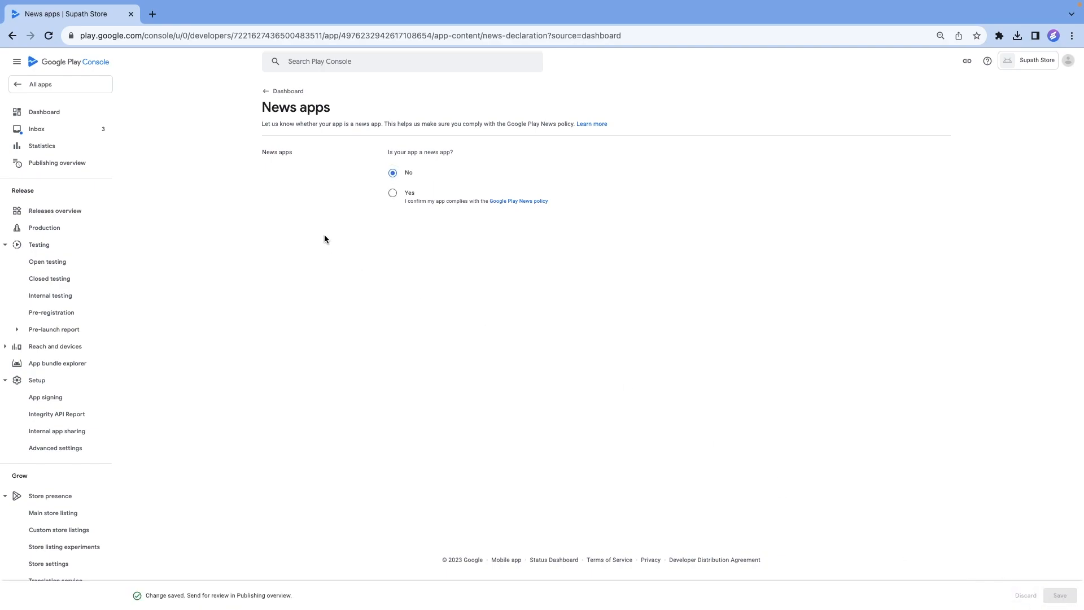
click(264, 92)
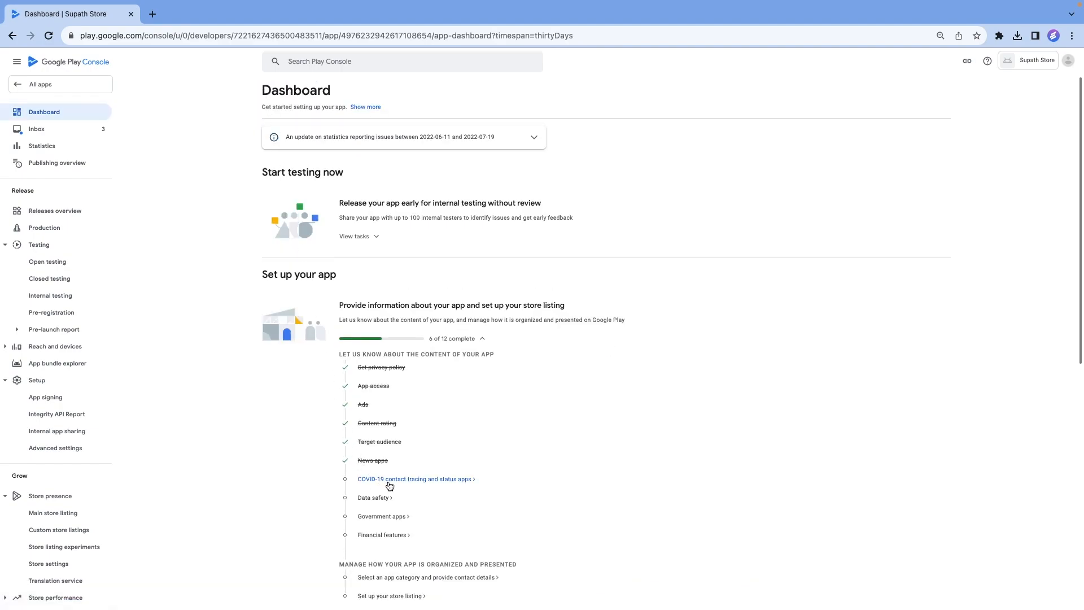
Declare that the app is not a publicly available COVID-19 contact tracing or status app, save, and return to the Dashboard.
click(389, 483)
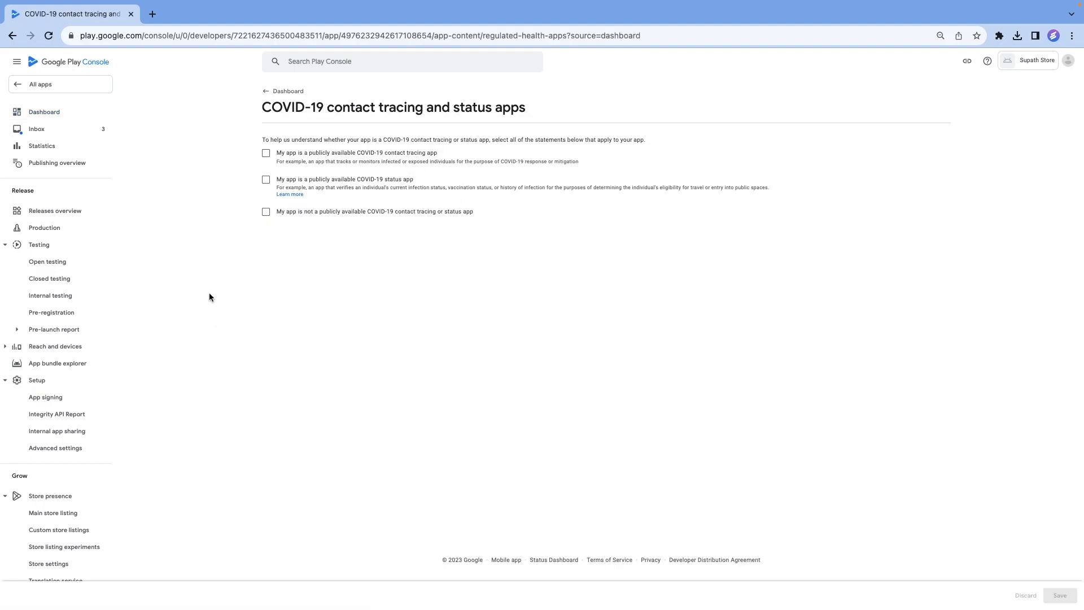
click(267, 216)
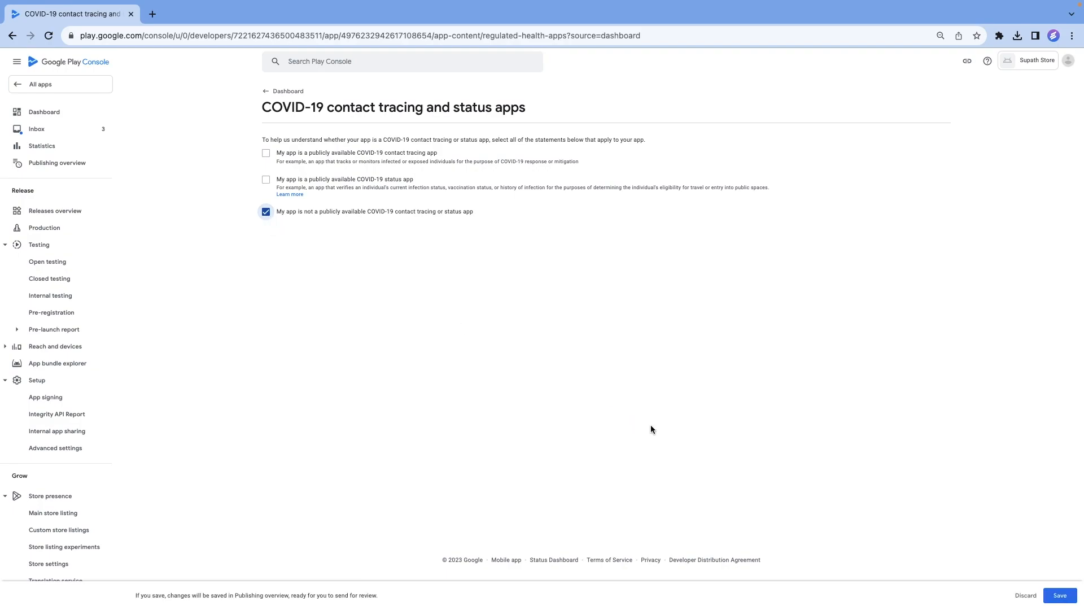
click(1057, 596)
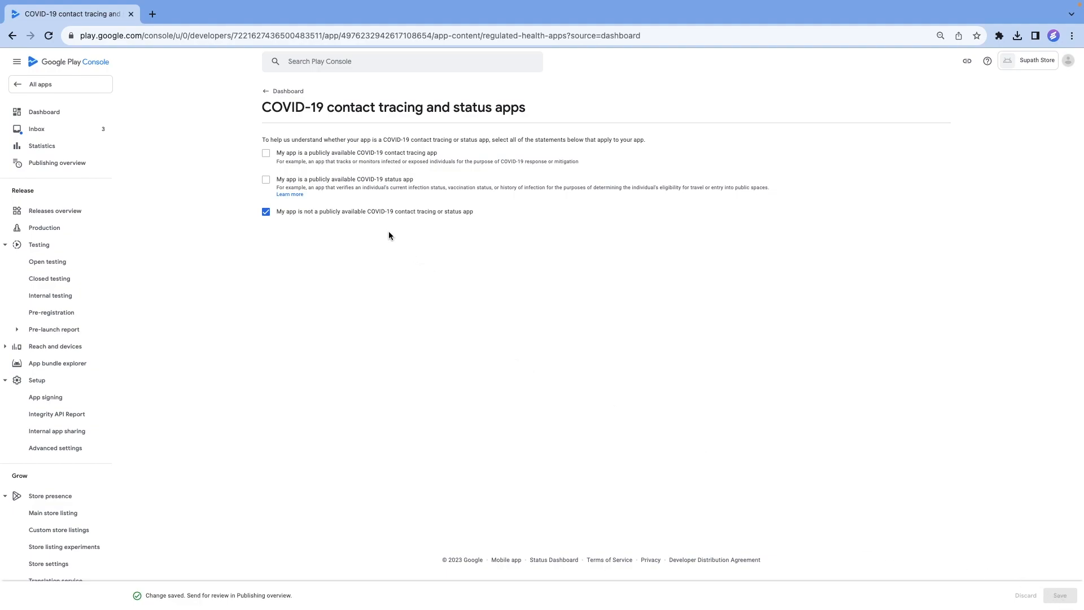
click(271, 94)
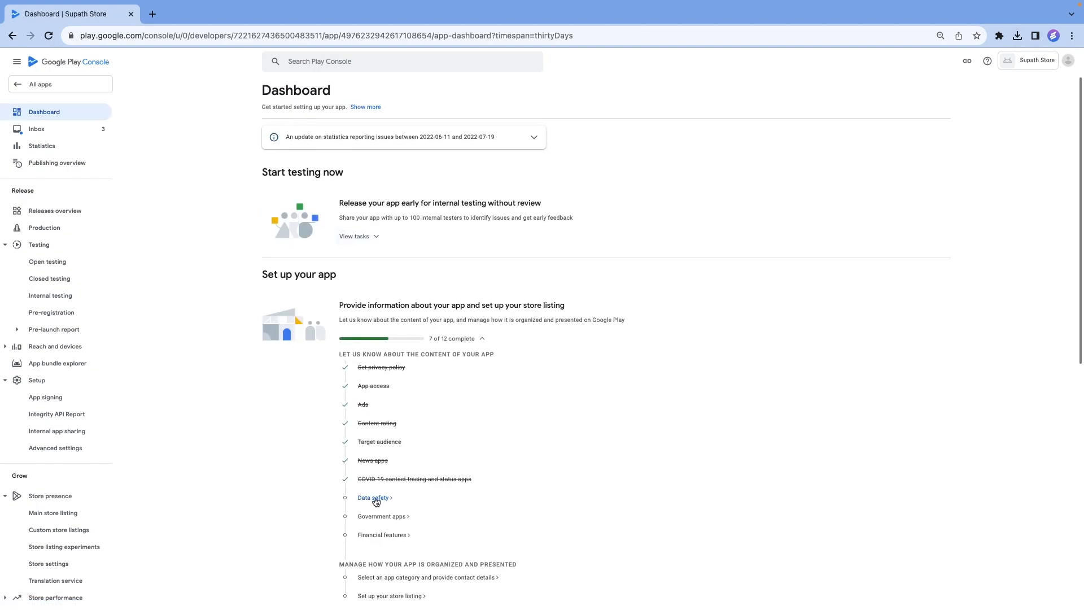
In the Data safety task, declare that no required user data types are collected or shared and decline to show the Families policy commitment.
scroll(374, 503, down, 1)
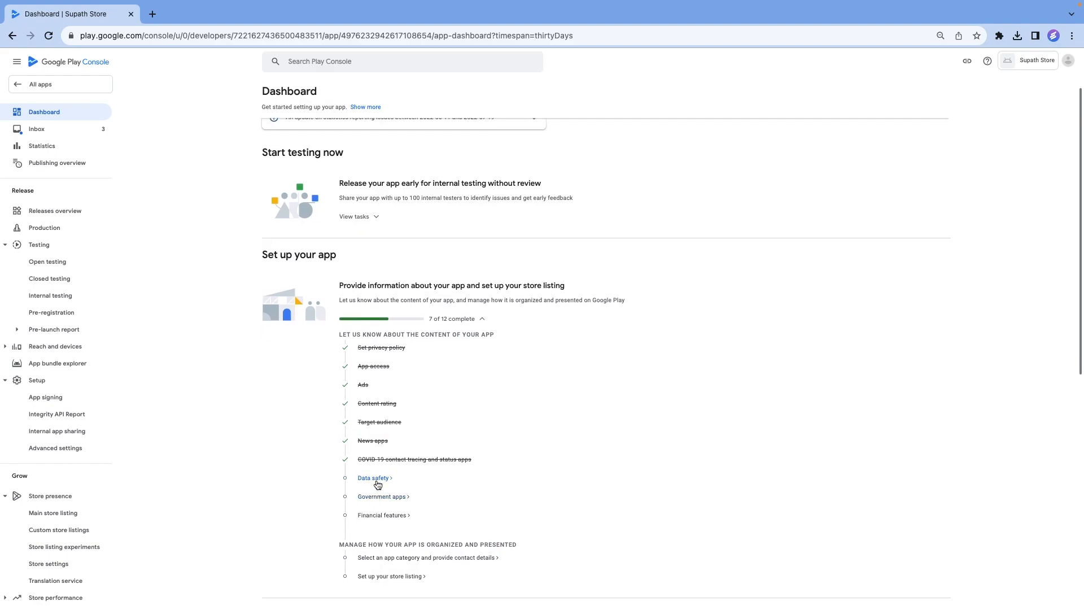
click(377, 479)
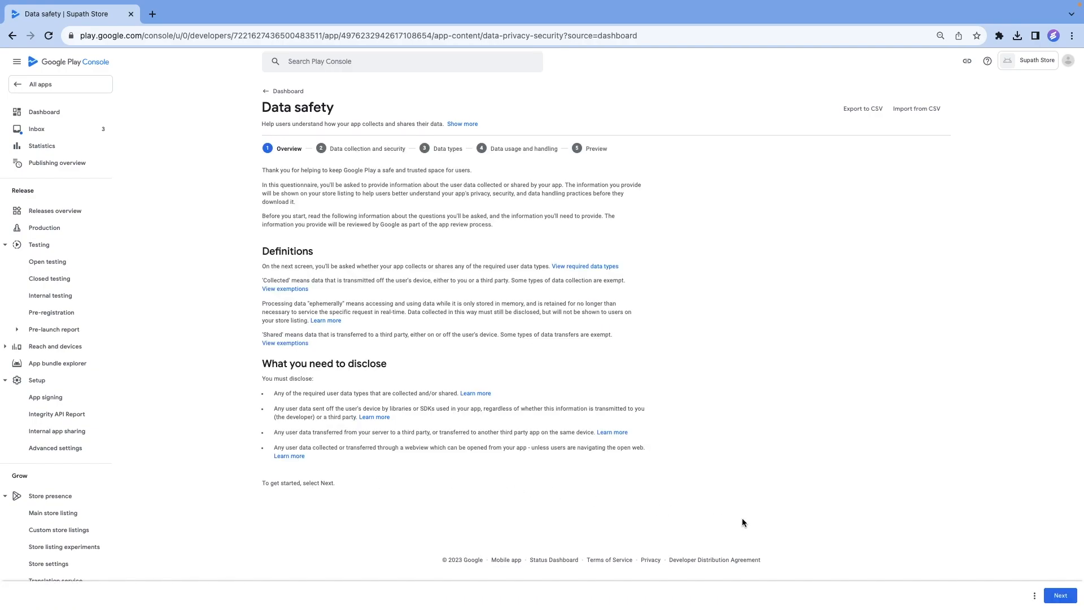
click(1059, 595)
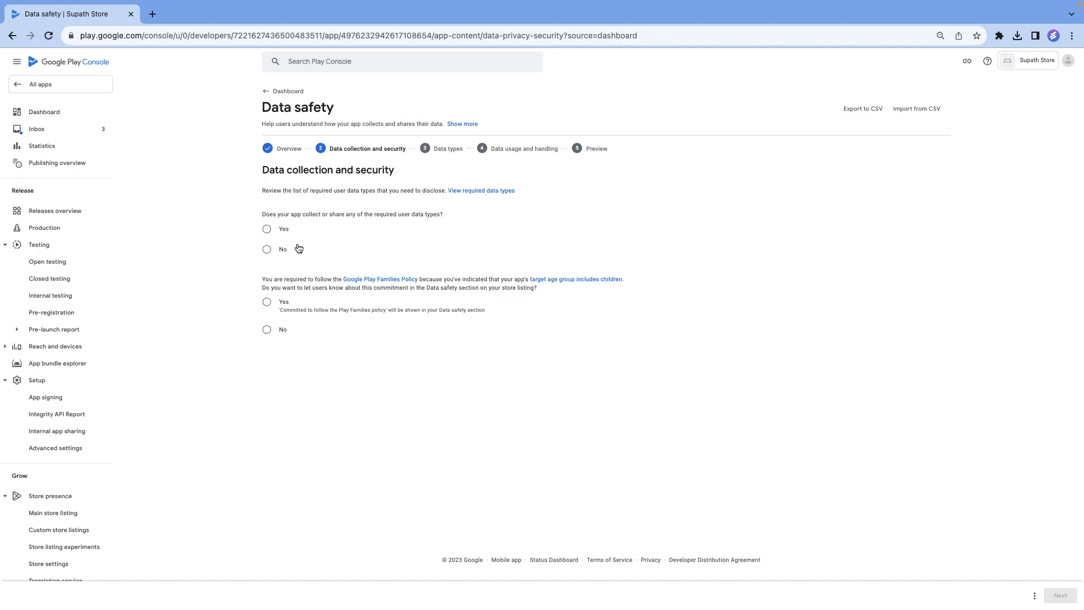
click(268, 251)
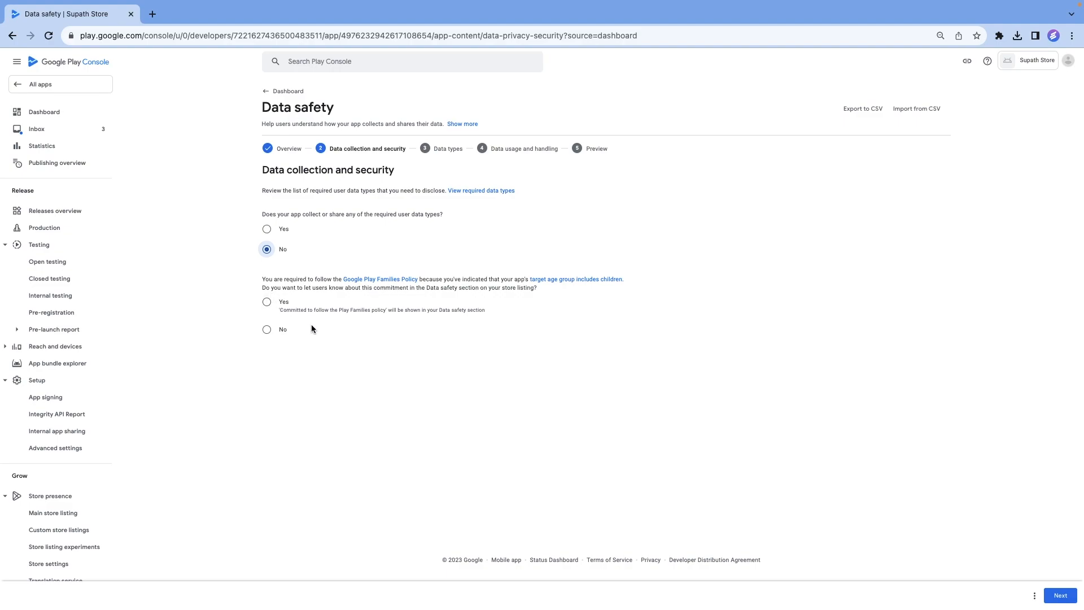
click(268, 333)
click(1061, 597)
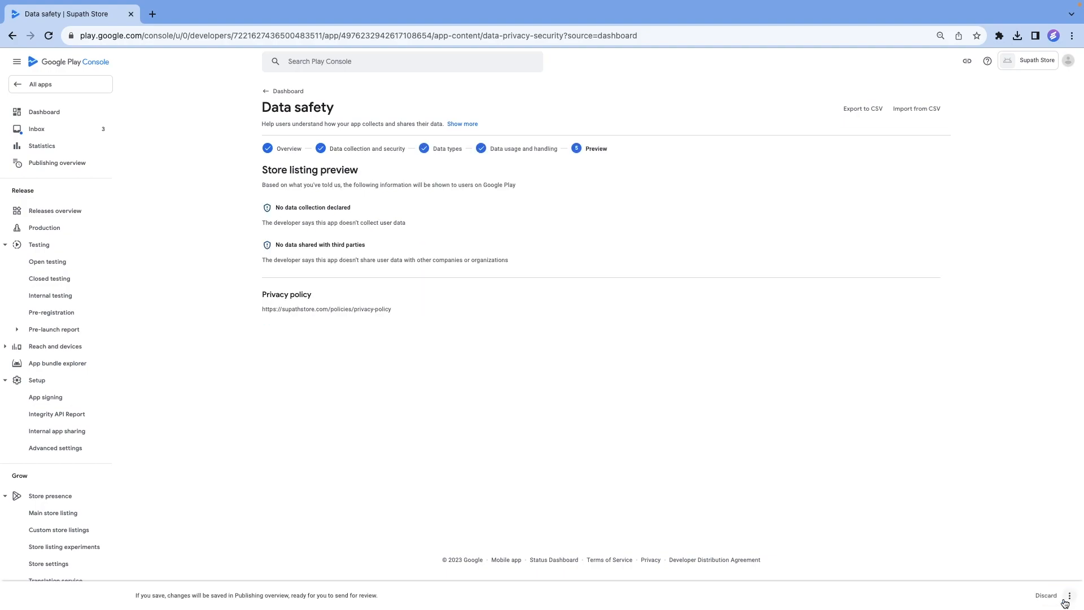
Save the Data safety declaration and return to the Dashboard.
click(1071, 596)
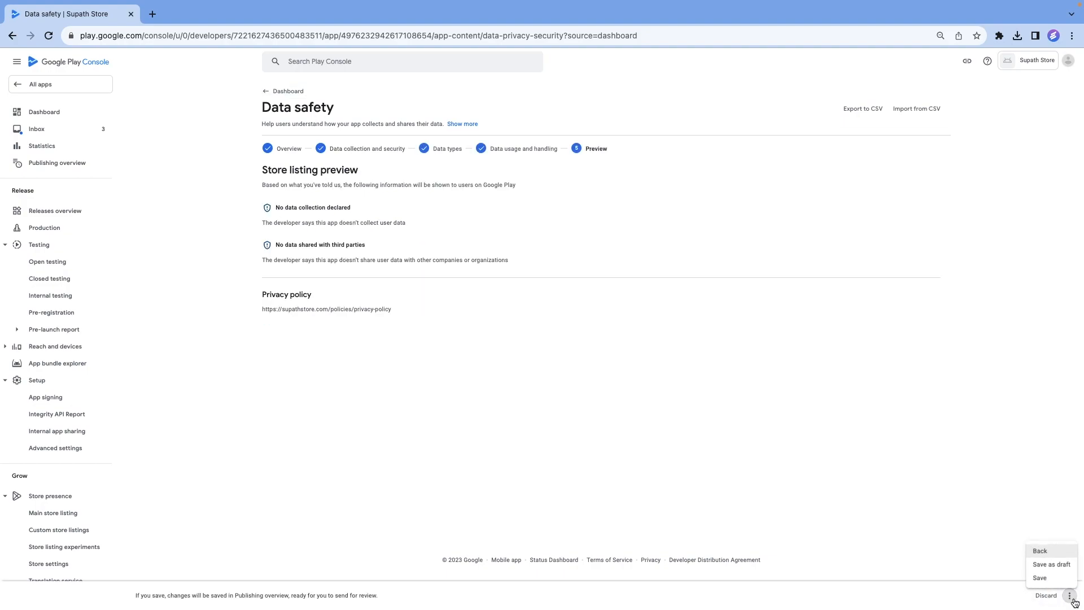
click(1051, 580)
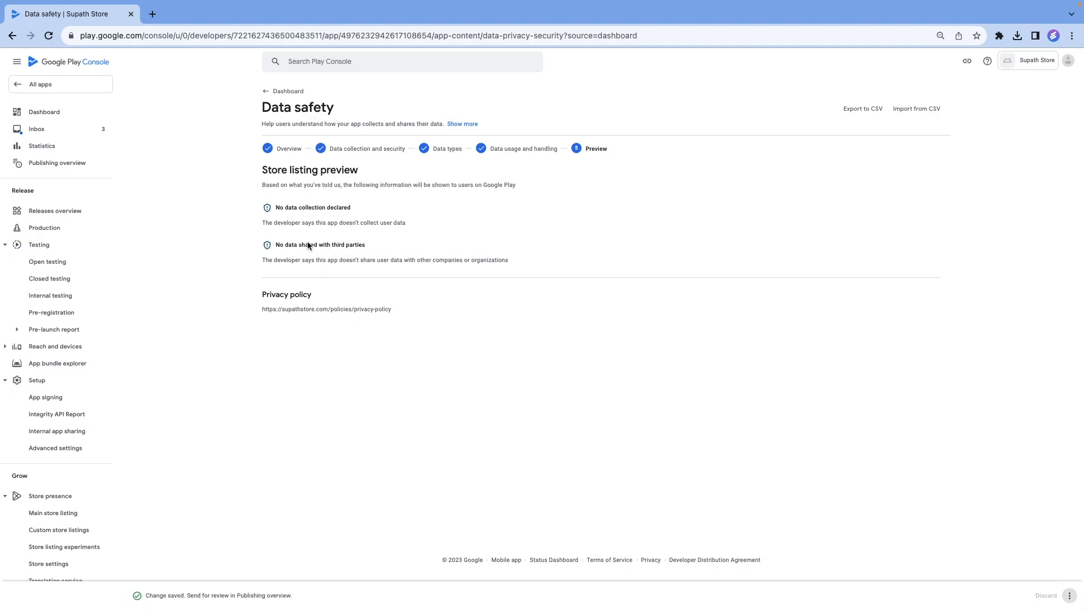
click(272, 93)
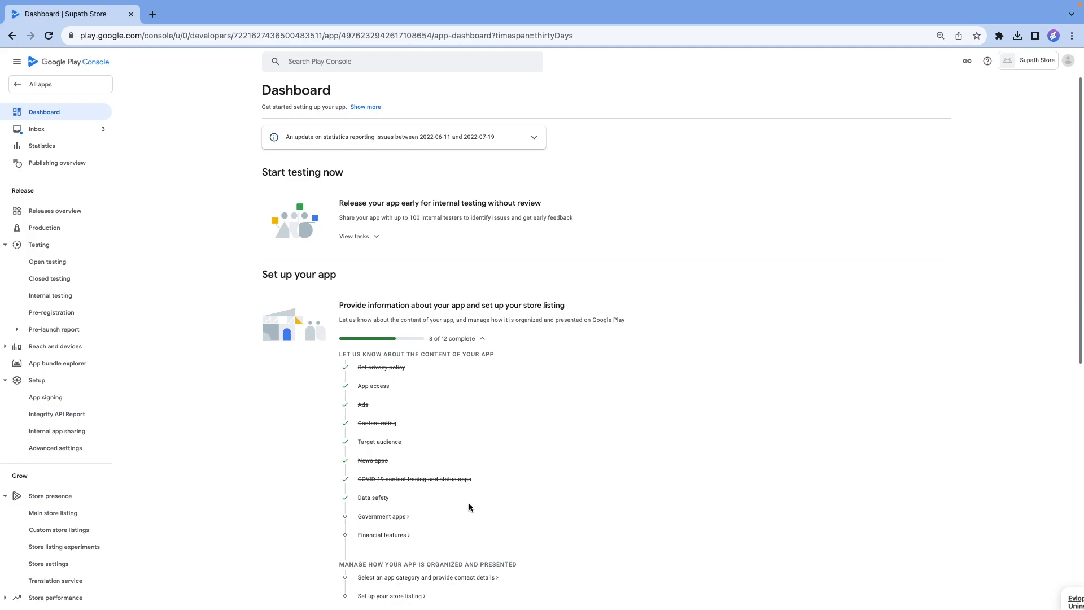
In the Government apps task, declare that the app is not developed by or for a government, save, and return to the Dashboard.
click(386, 518)
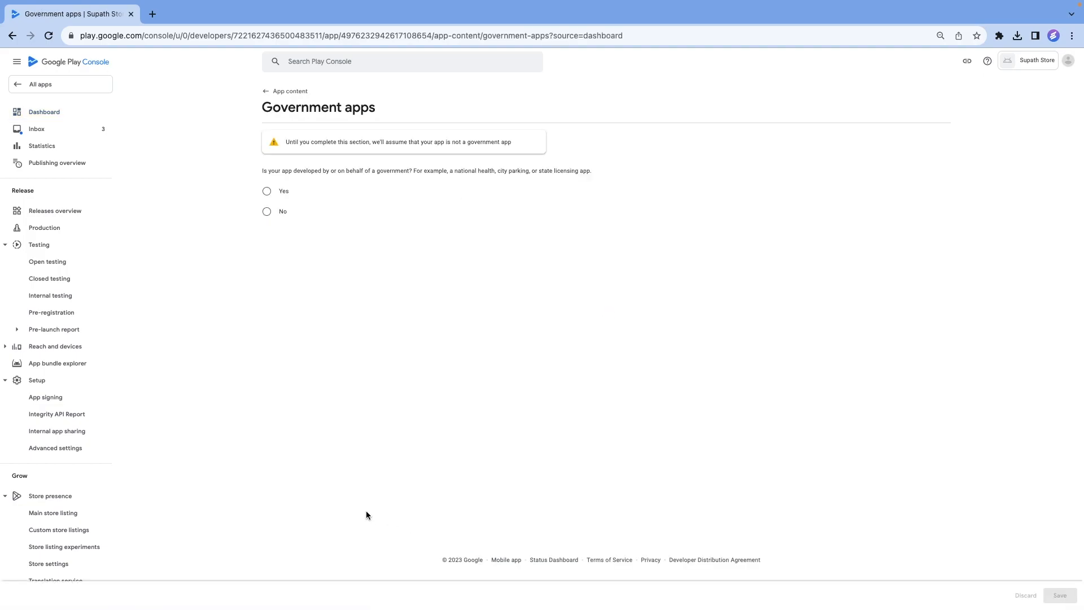
click(266, 211)
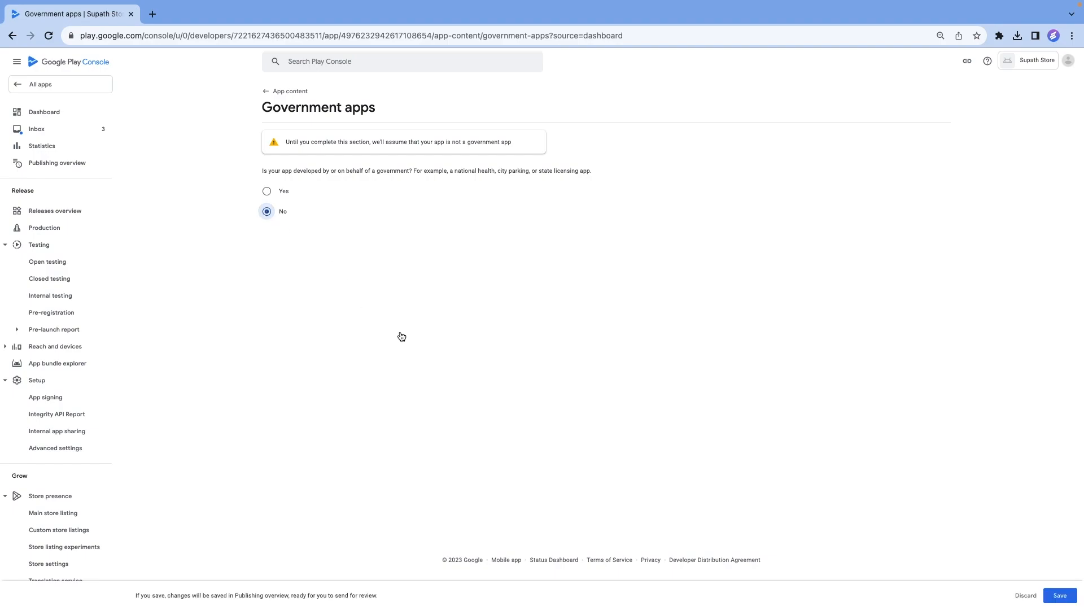
click(1050, 598)
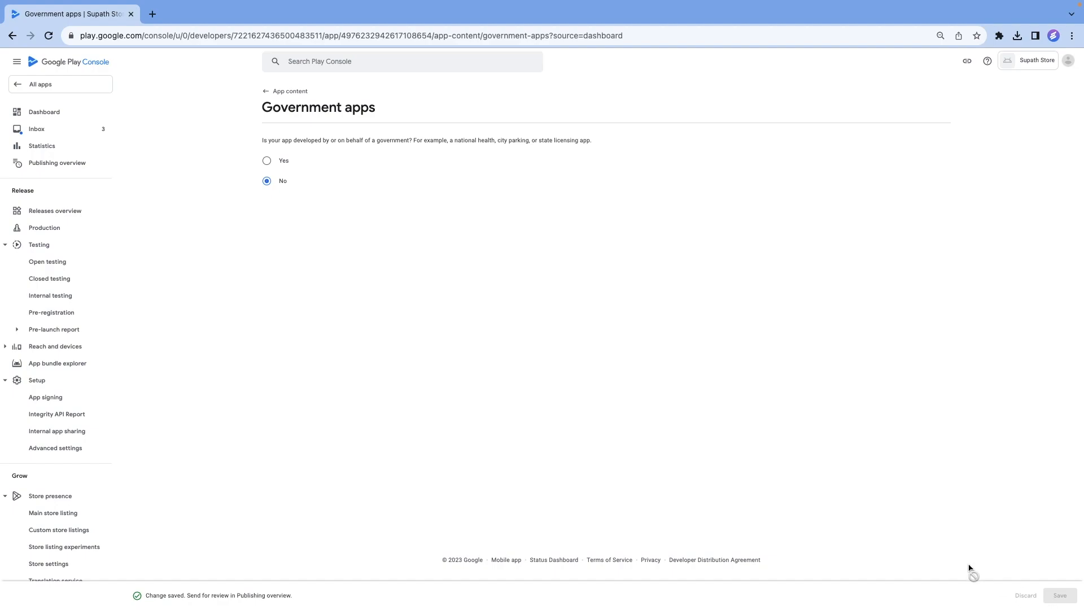
click(266, 92)
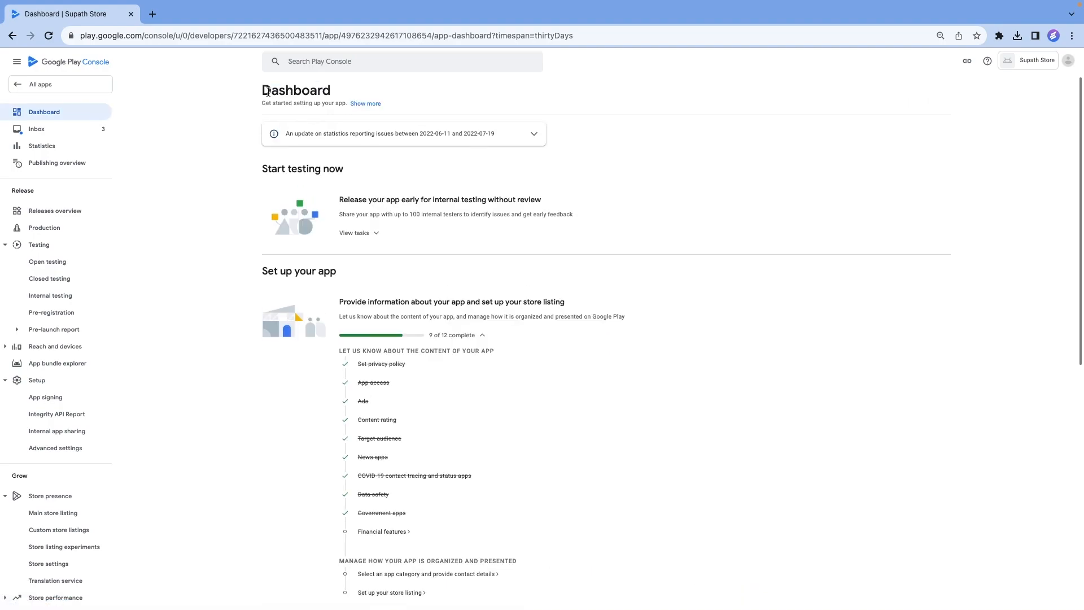
In the Financial features task, declare that the app doesn't provide any financial features and proceed to the Documentation section.
click(391, 537)
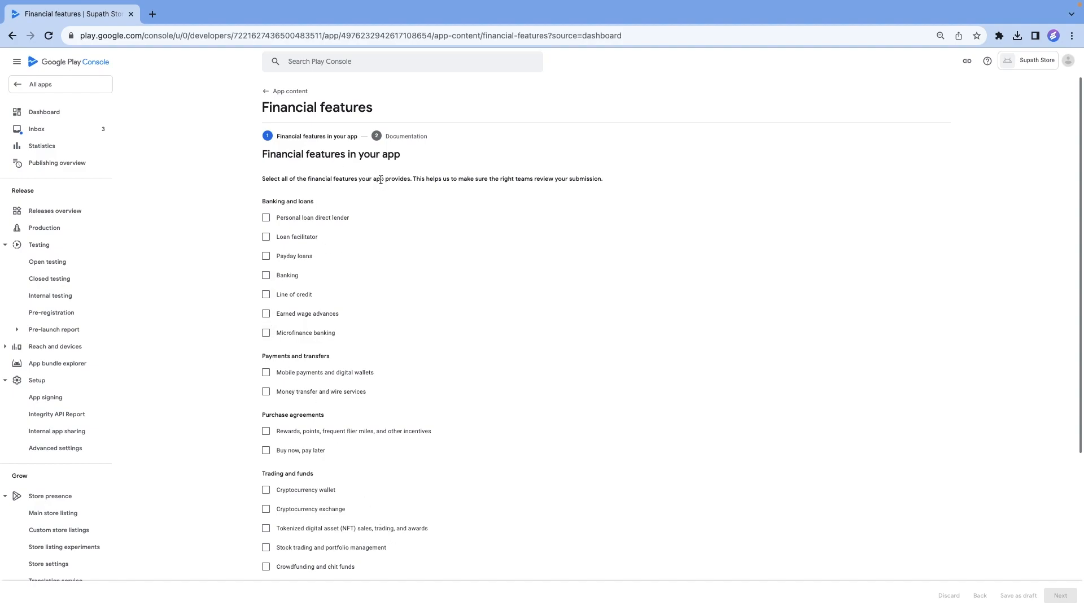
scroll(379, 181, down, 2)
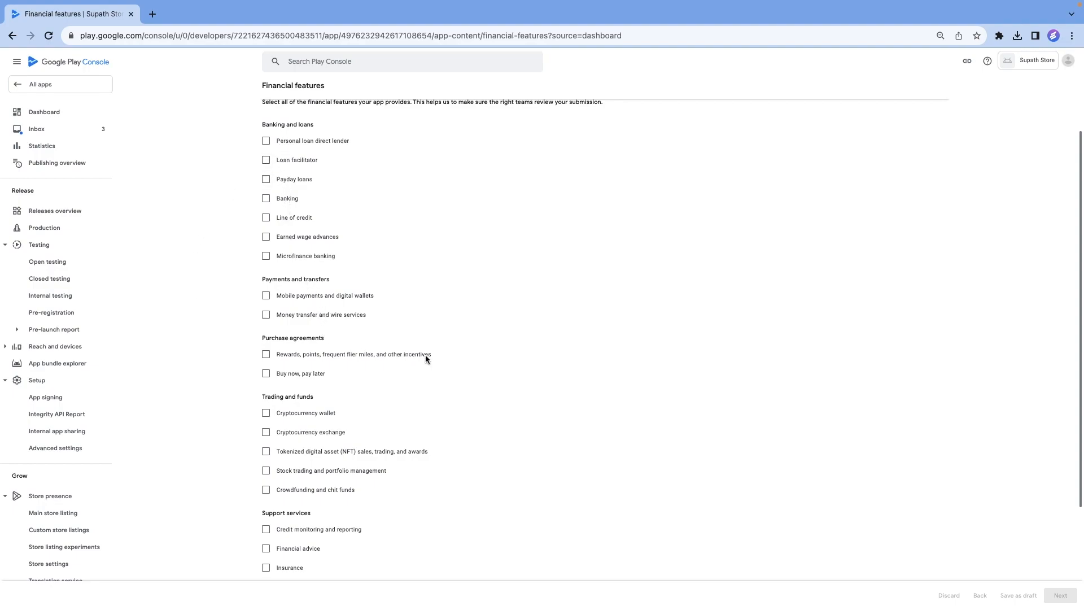
scroll(426, 358, down, 3)
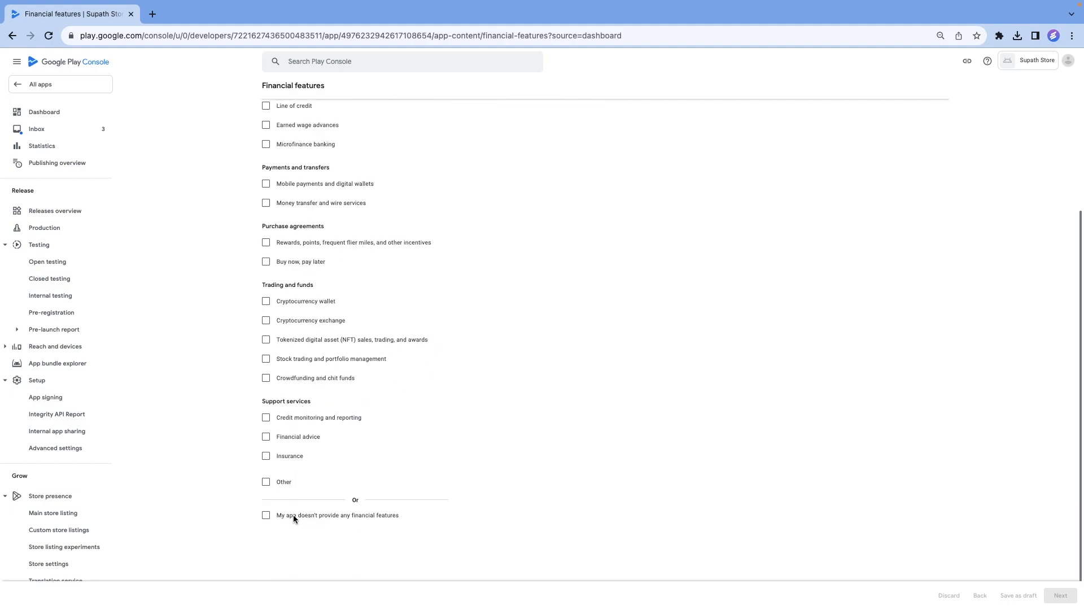
click(266, 516)
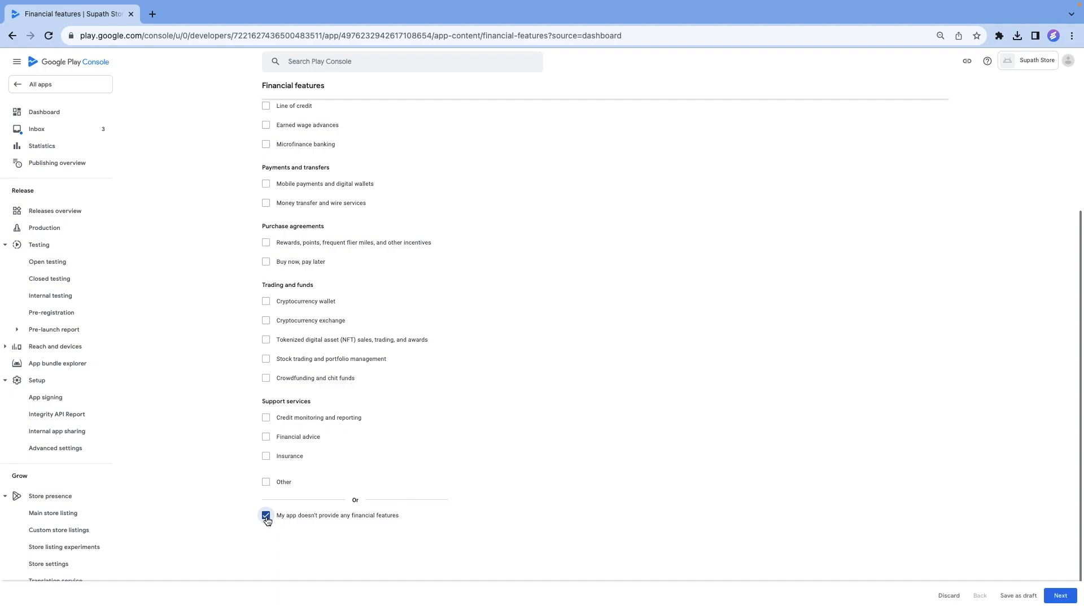
scroll(404, 462, up, 3)
scroll(344, 463, down, 2)
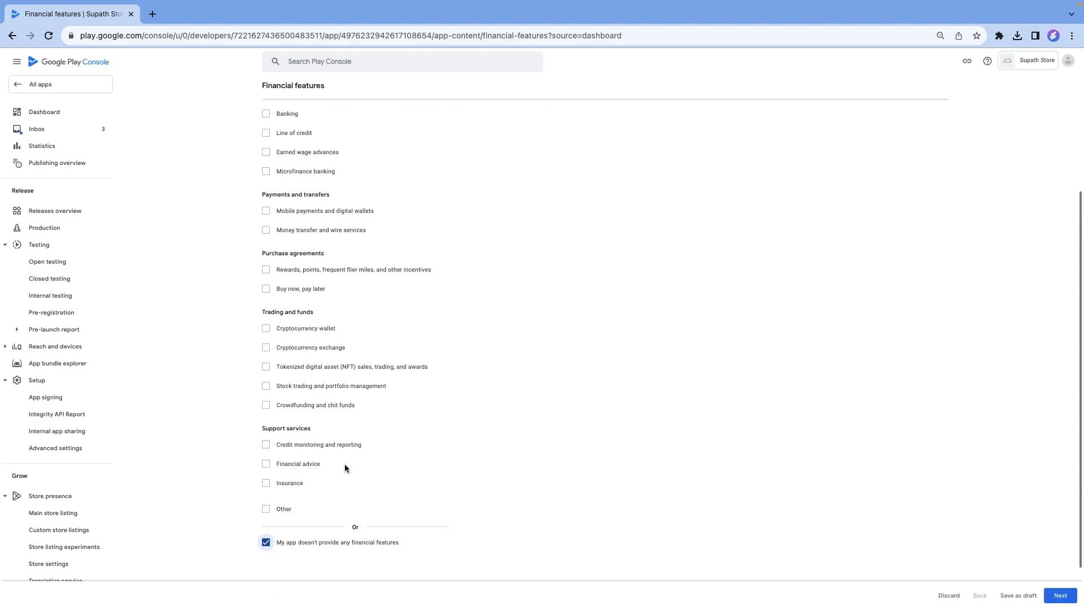
click(1062, 600)
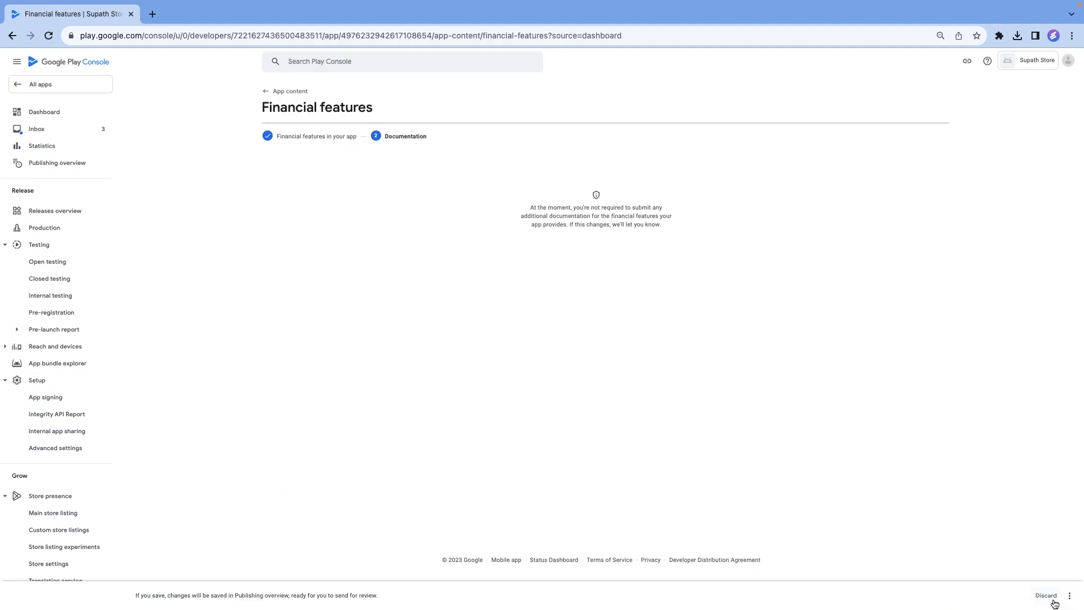
Save the Financial features declaration and return to the Dashboard.
click(1070, 596)
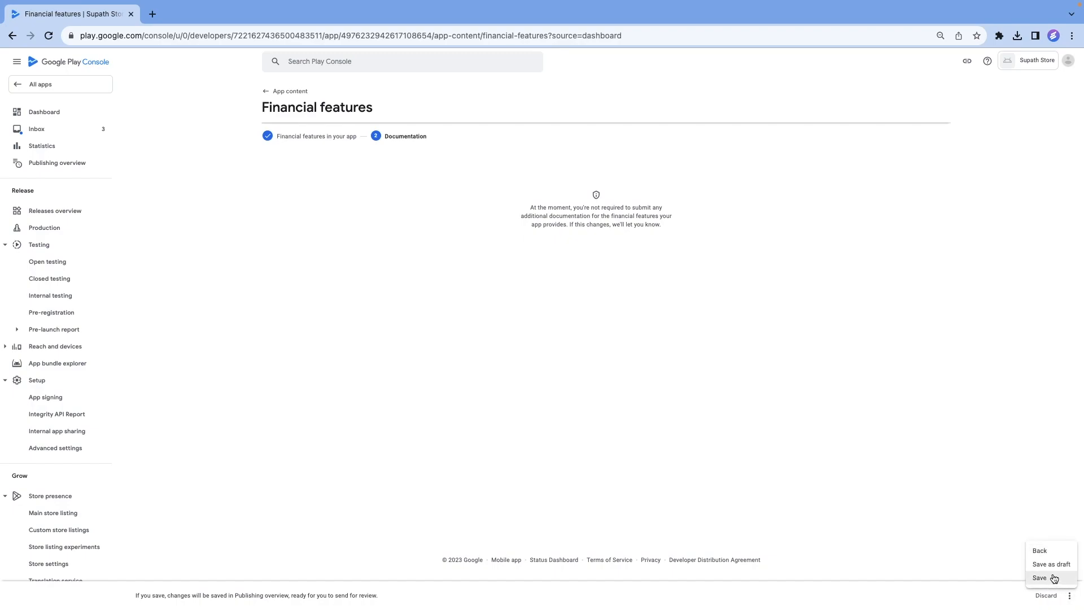
click(1052, 577)
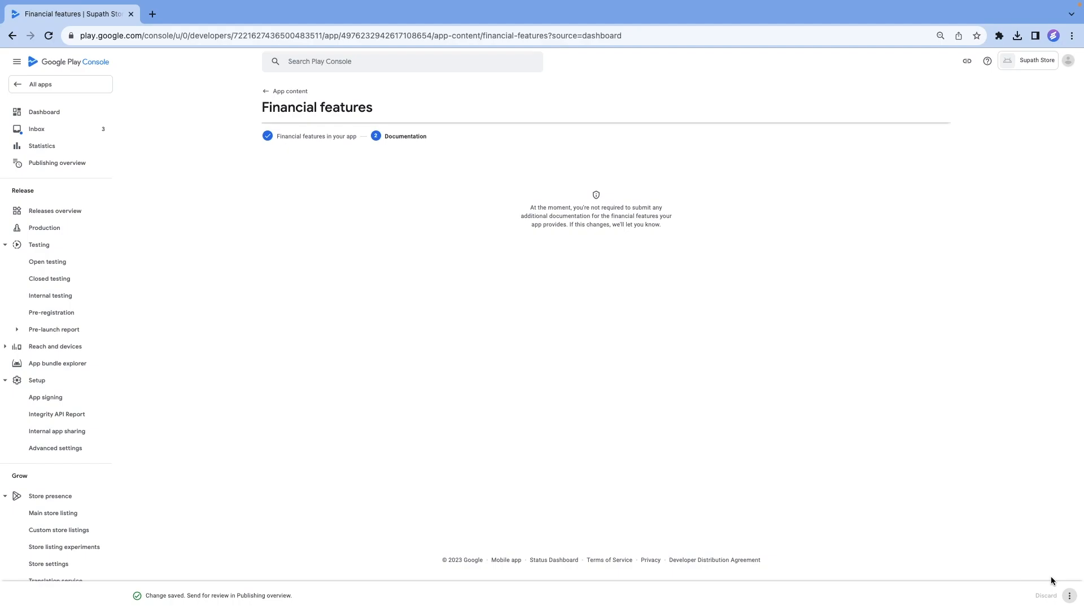
click(269, 94)
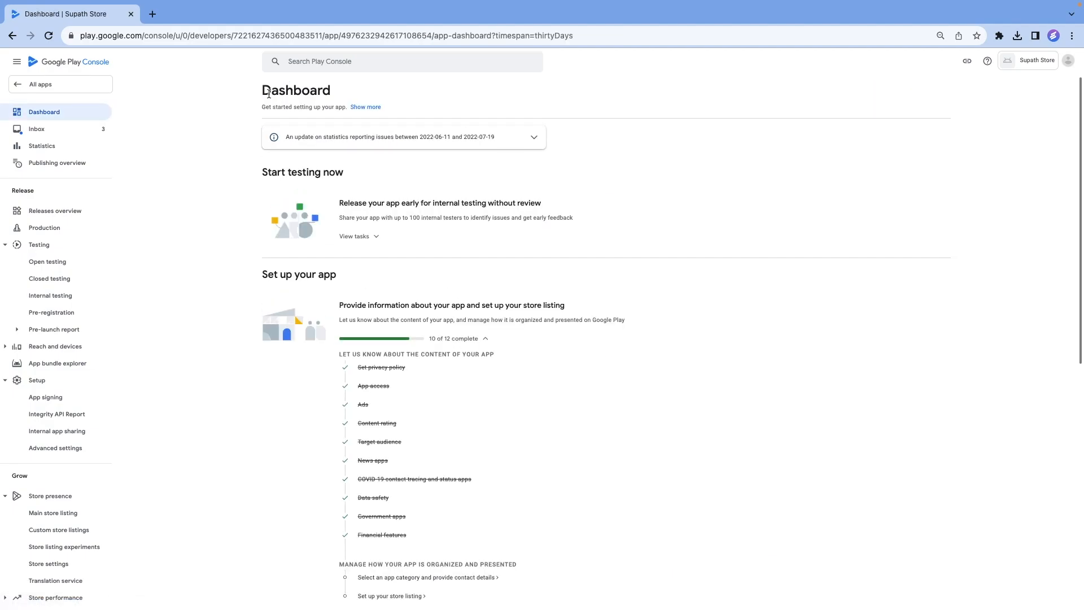
In the app category and contact details task, set the app's category to Shopping, save it, and close the category editor.
scroll(522, 339, down, 1)
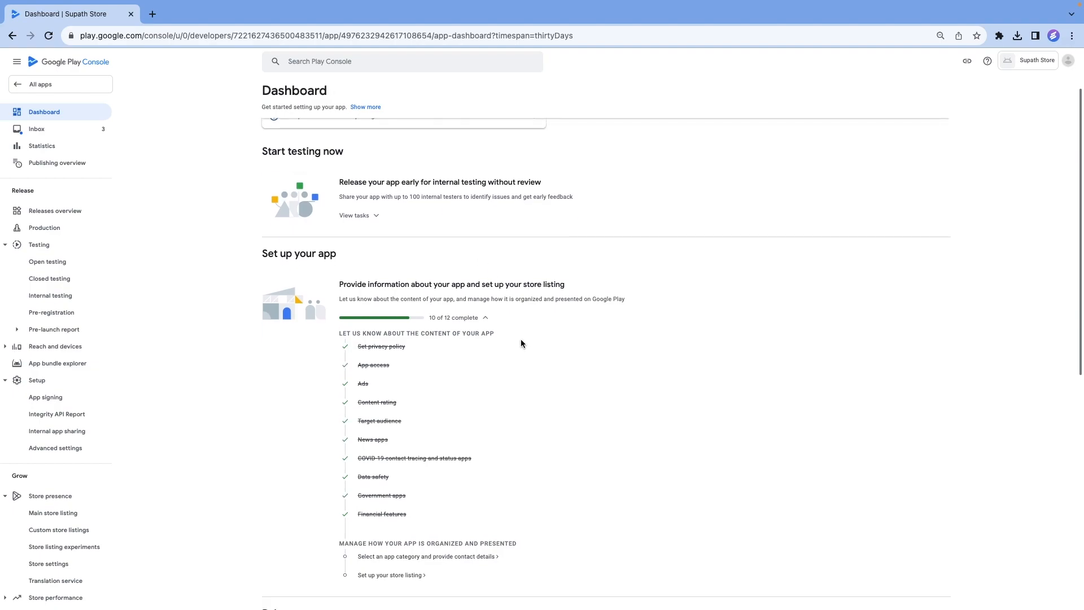
click(441, 557)
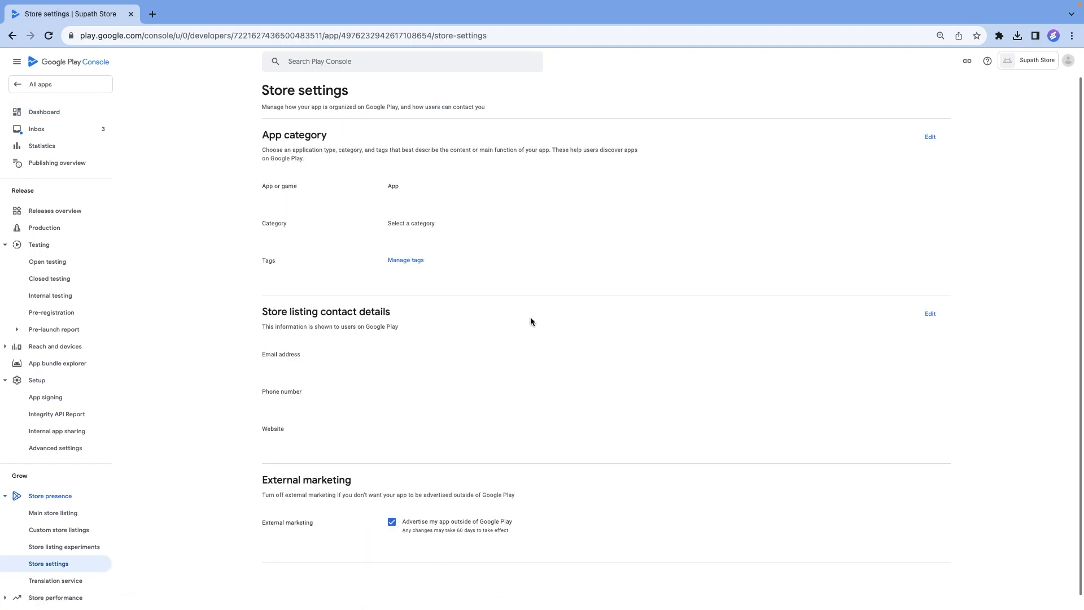
click(931, 139)
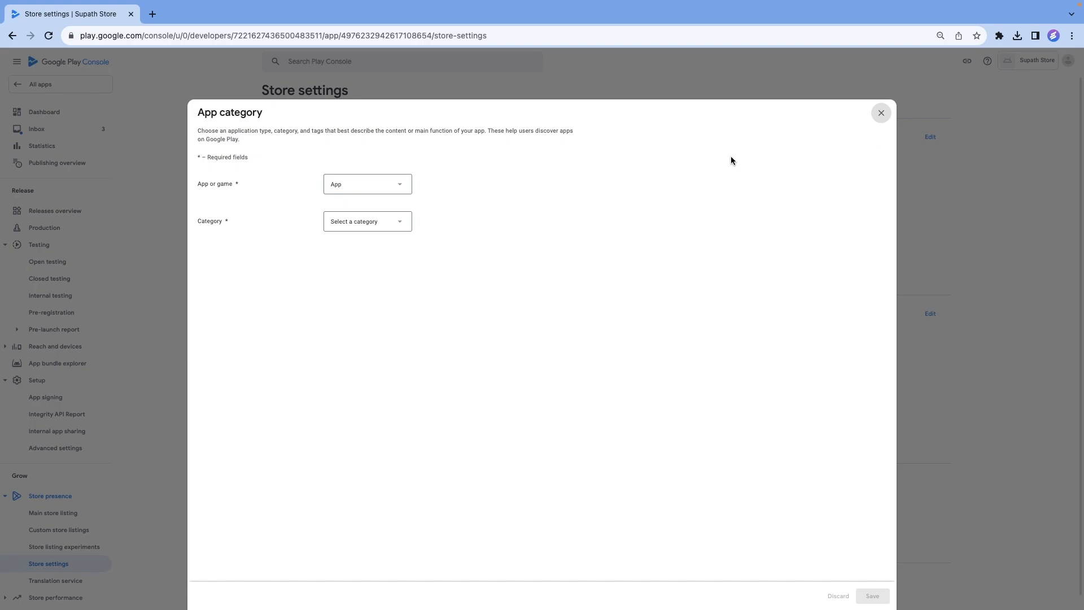
click(384, 226)
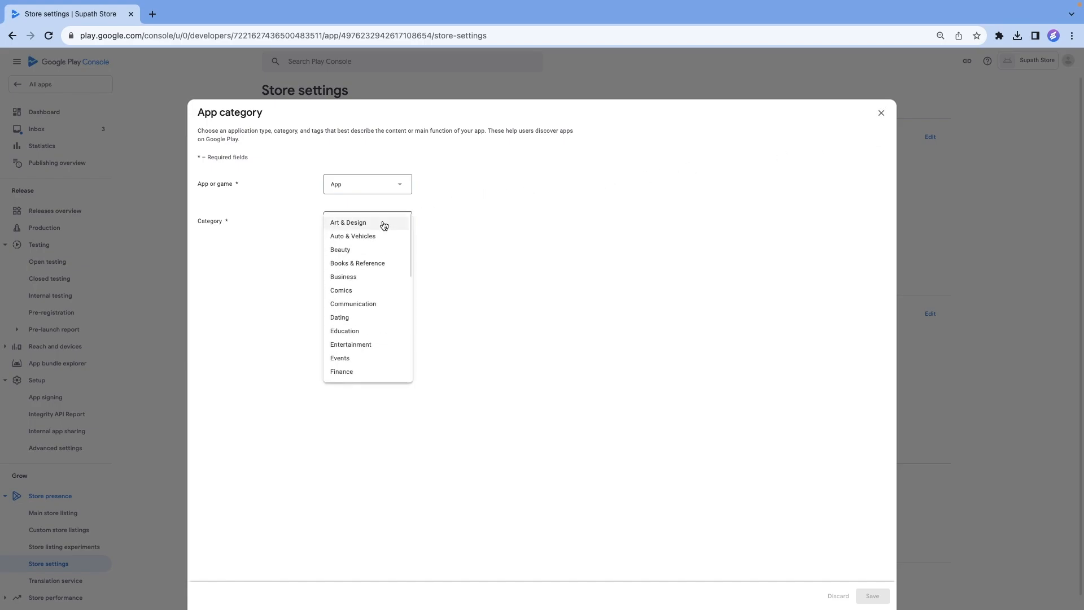
scroll(379, 258, down, 3)
scroll(379, 288, down, 5)
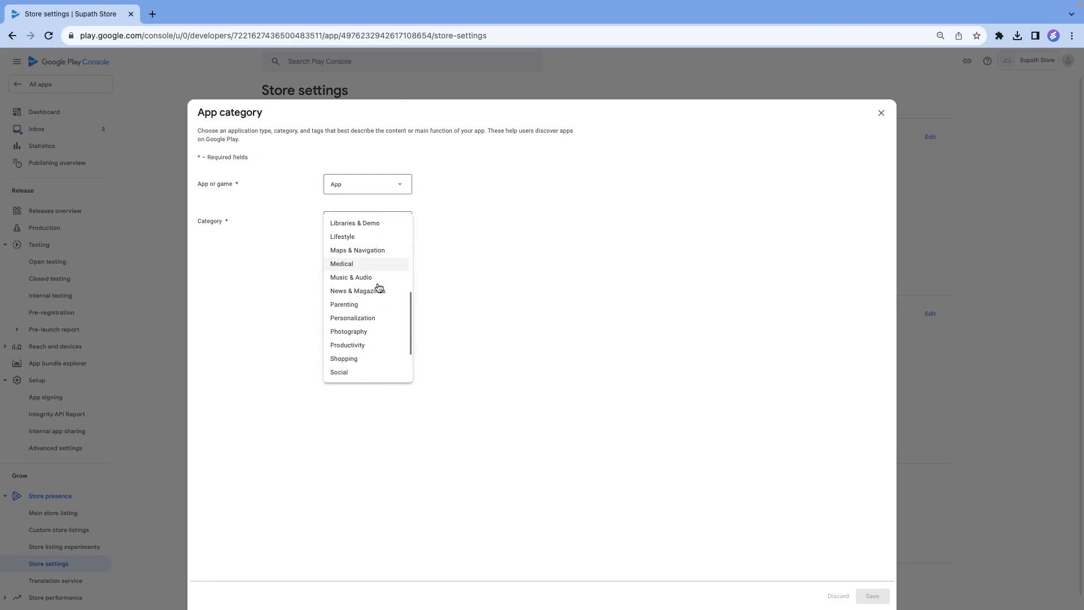
scroll(377, 285, down, 1)
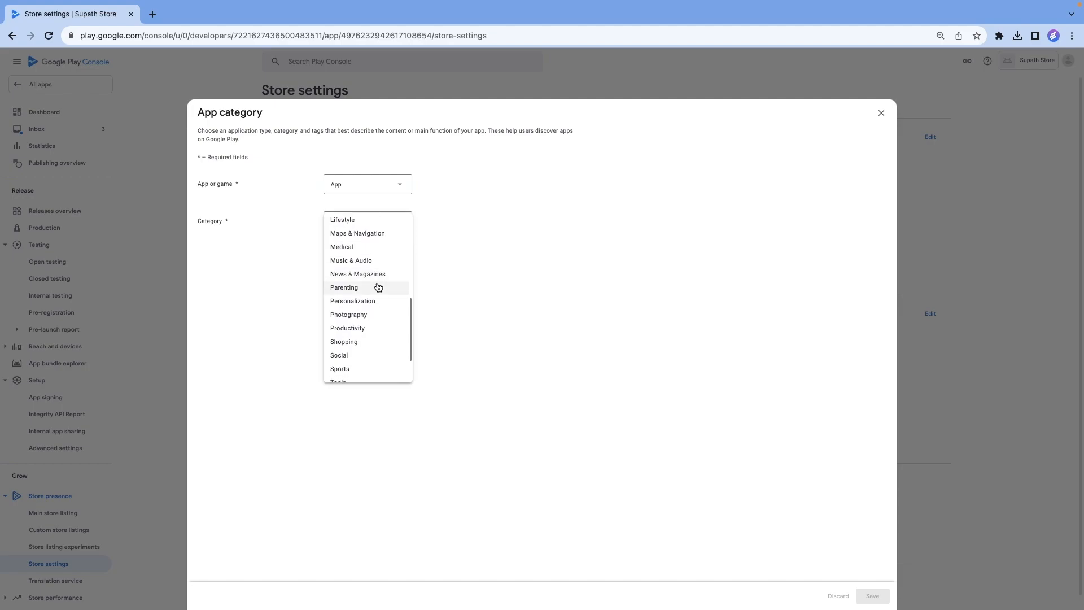
click(366, 343)
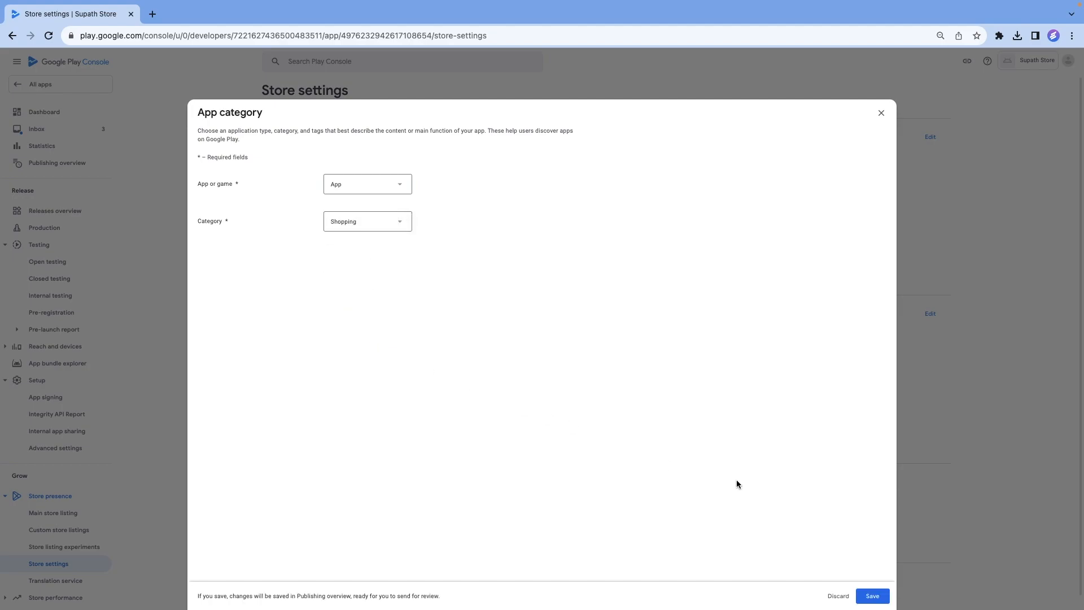
click(865, 600)
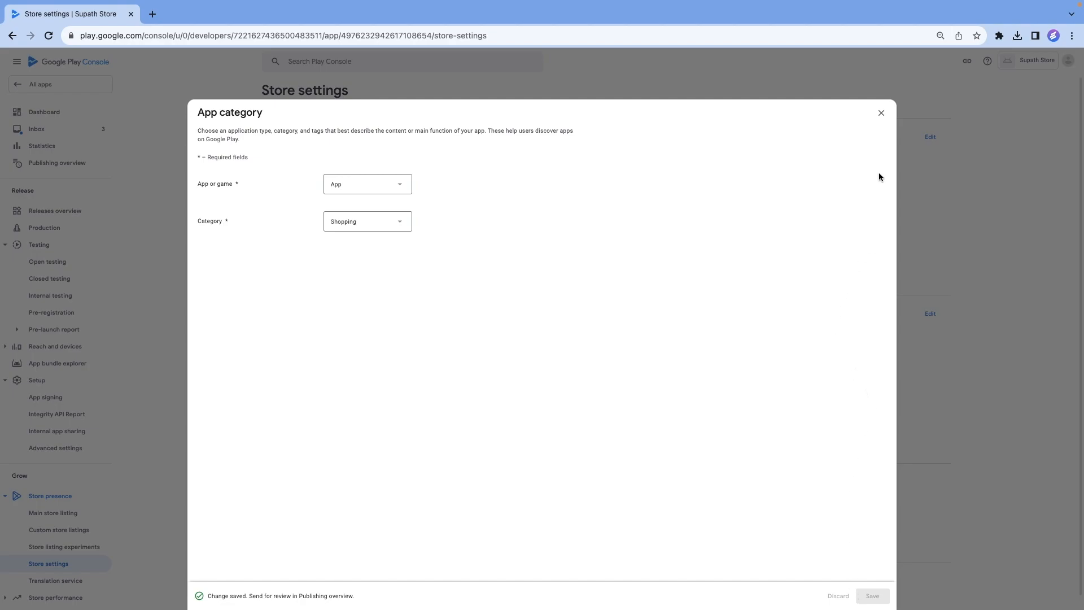
click(881, 113)
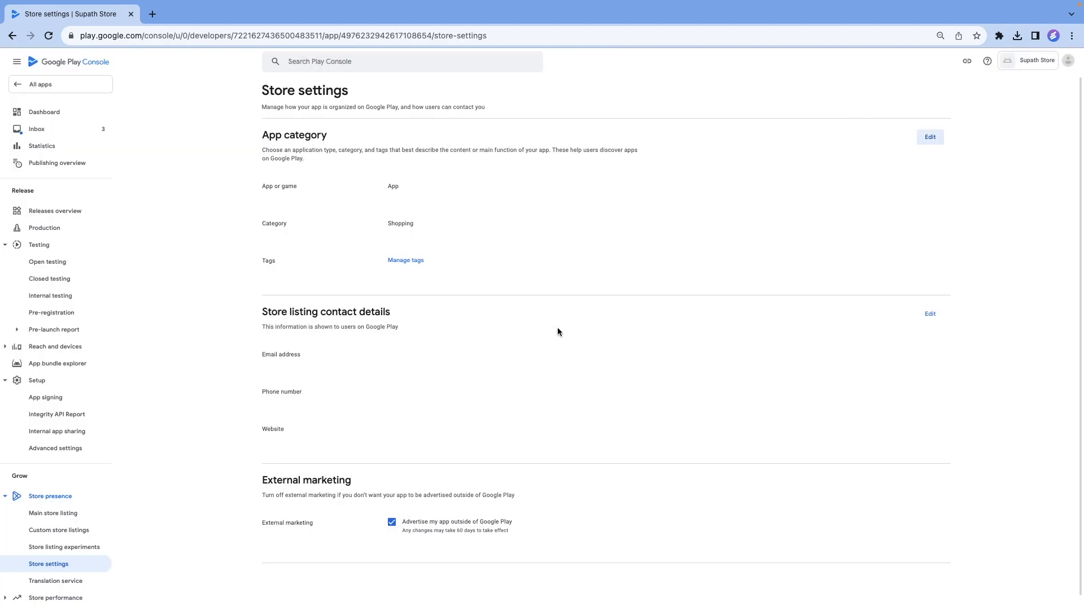
Open tag management for the app category and select the Beauty tag.
click(405, 263)
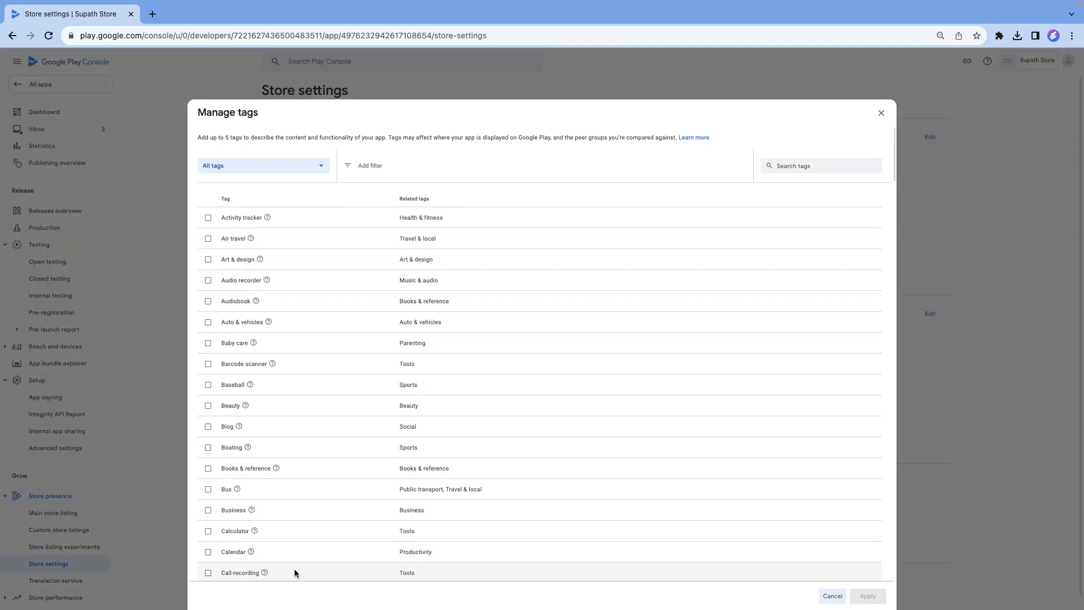
scroll(297, 554, down, 1)
scroll(296, 553, down, 5)
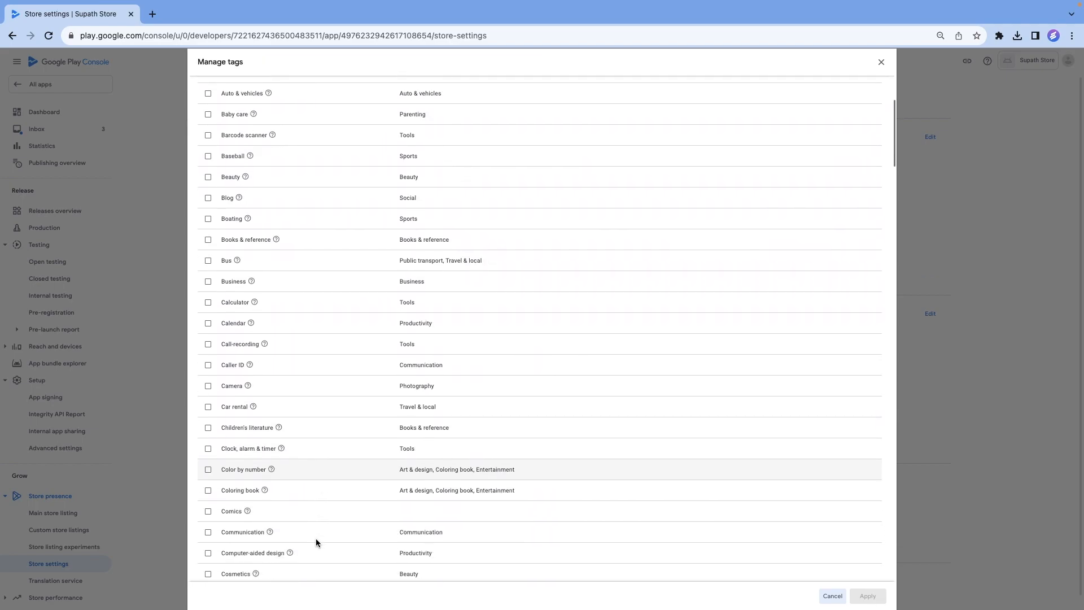
scroll(311, 541, up, 3)
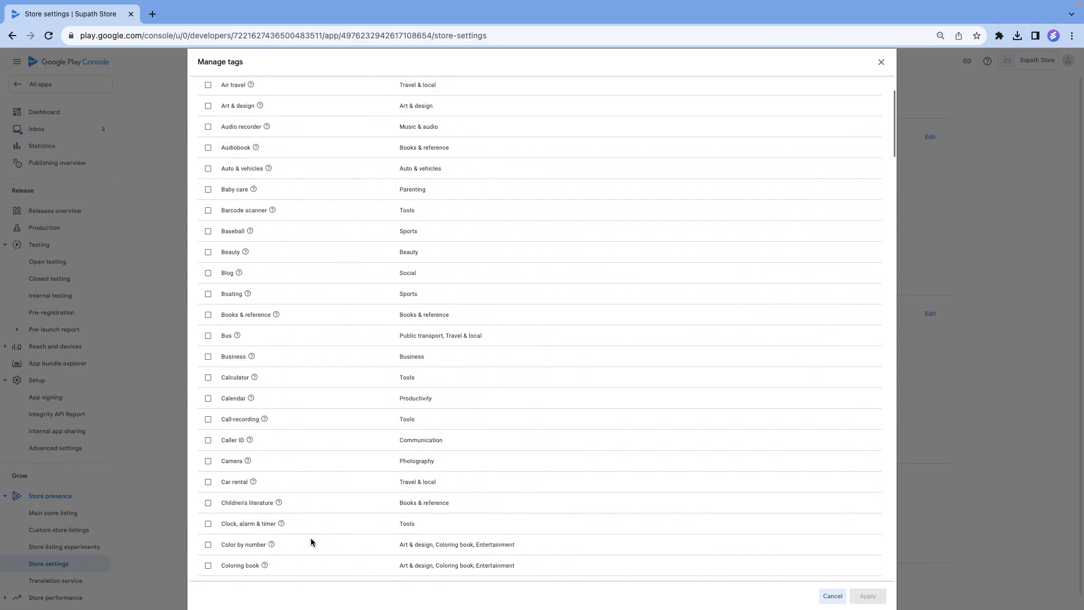
scroll(311, 538, up, 2)
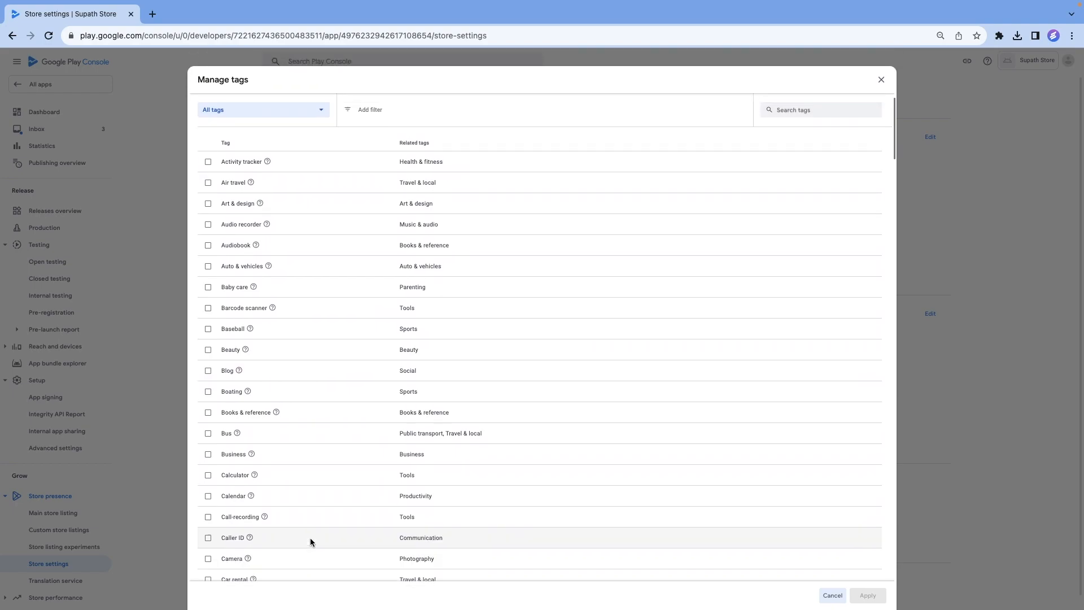
click(208, 361)
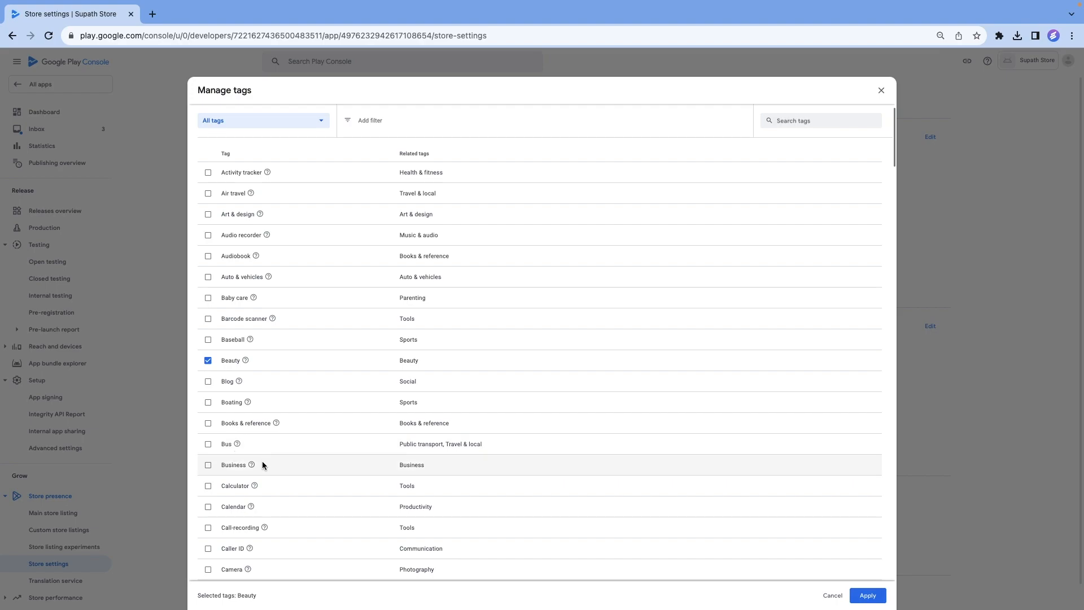
Add the Lifestyle tag to the selection and apply the chosen tags to the app.
scroll(262, 461, down, 3)
scroll(262, 460, down, 3)
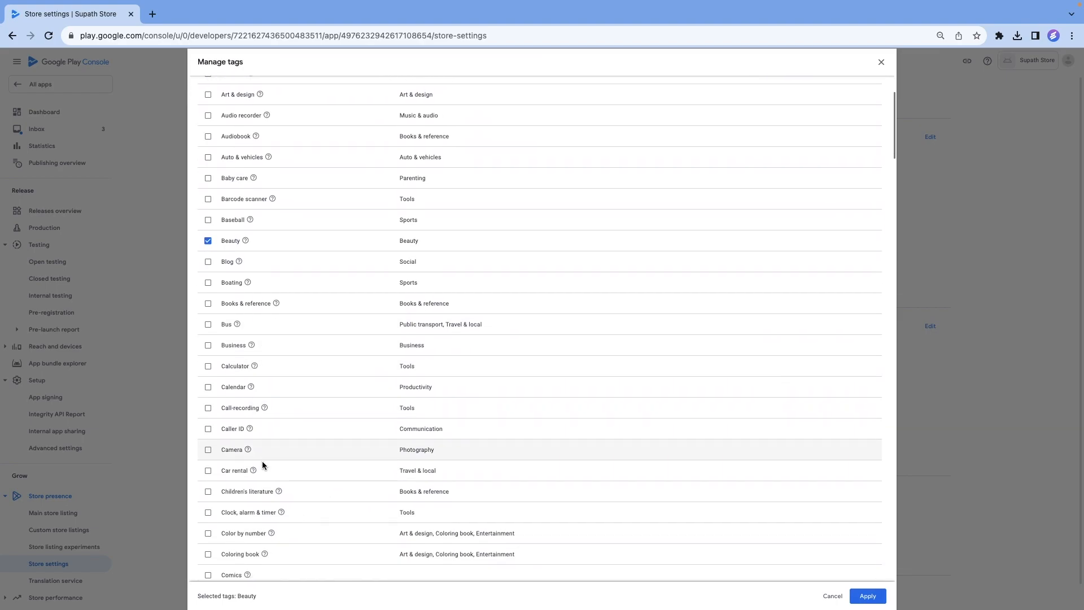
scroll(263, 465, down, 4)
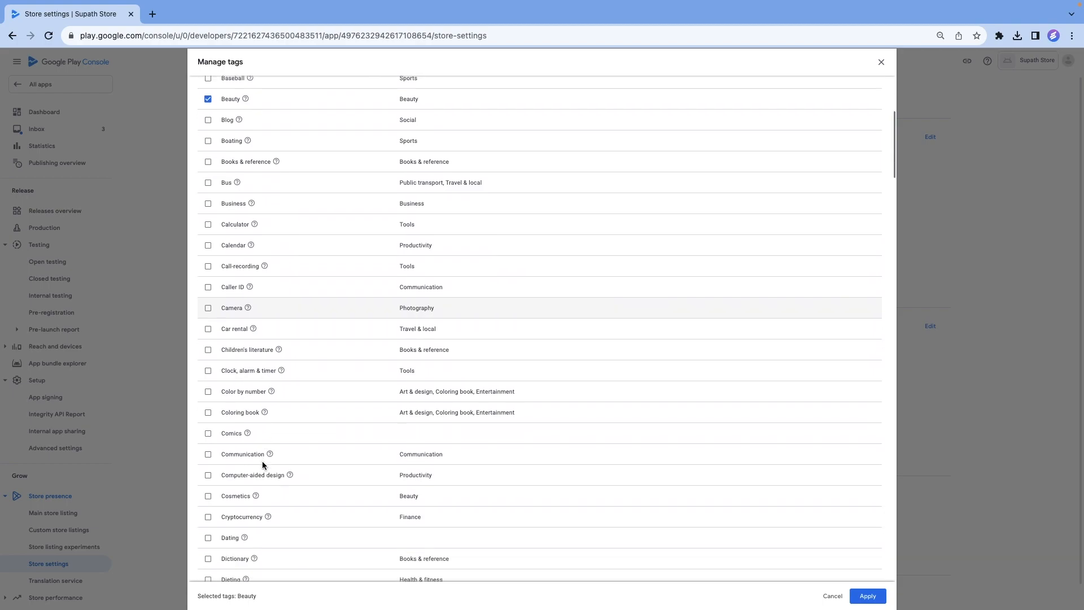
scroll(262, 462, down, 4)
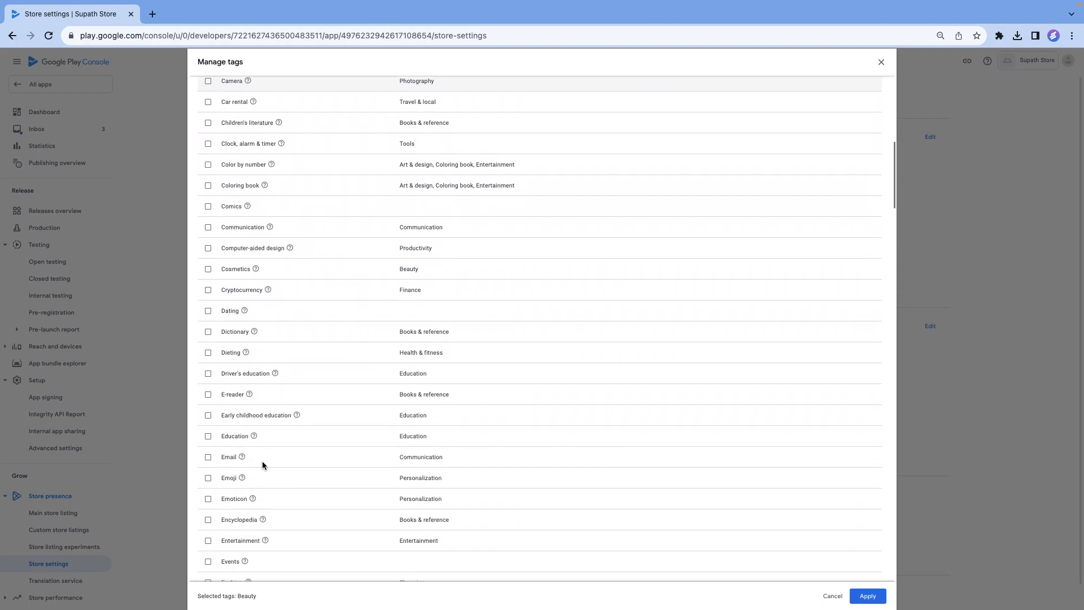
scroll(262, 461, down, 6)
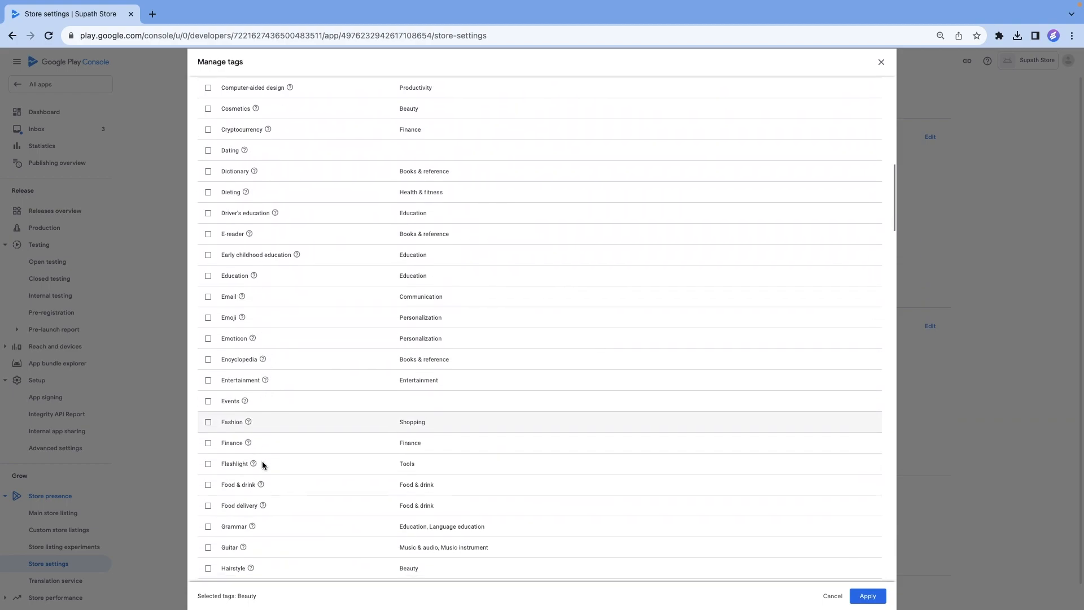
scroll(262, 460, down, 4)
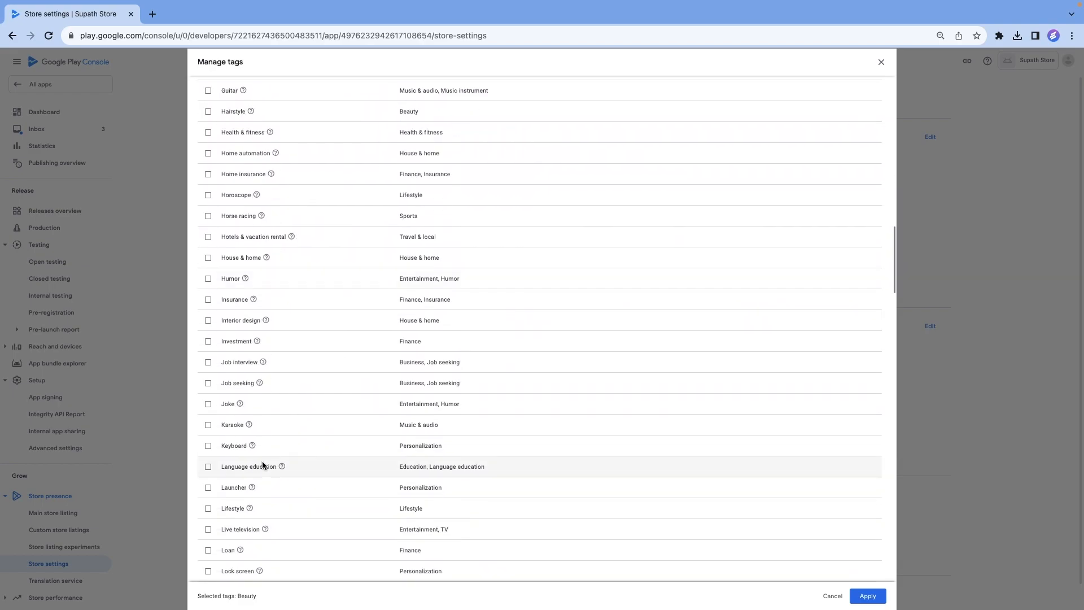
click(208, 508)
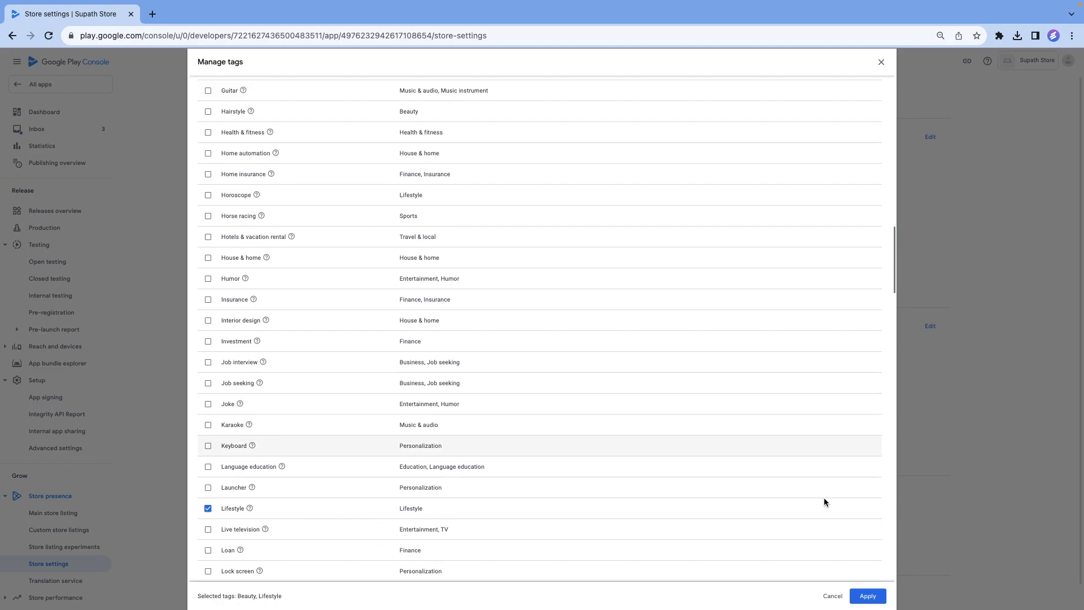
click(866, 597)
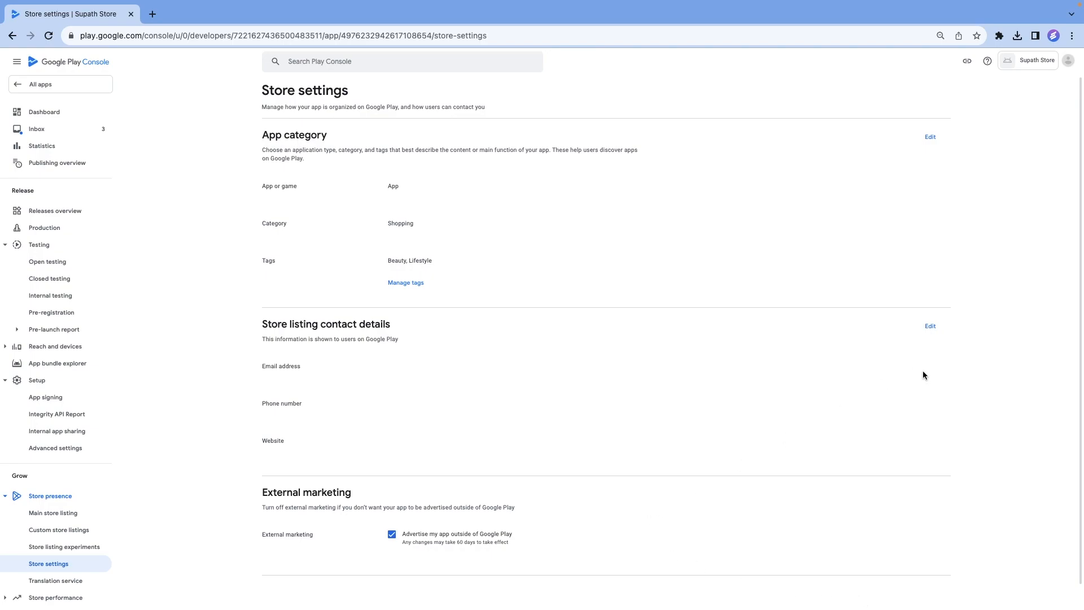
Fill in the store listing contact details with the support email address, phone number and website supathstore.com, save them, and close the editor.
click(929, 326)
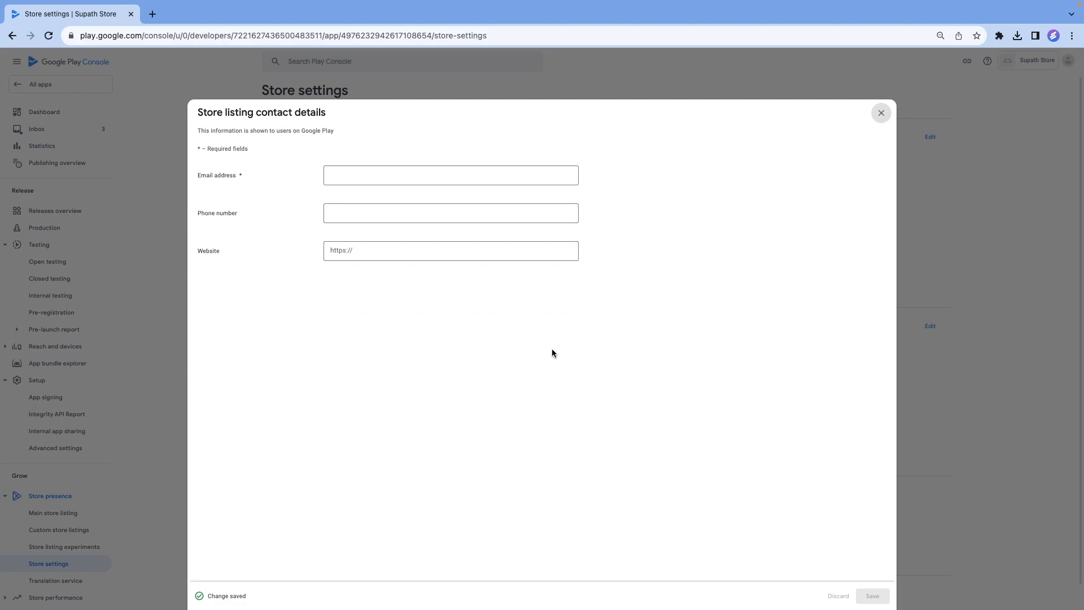
click(394, 175)
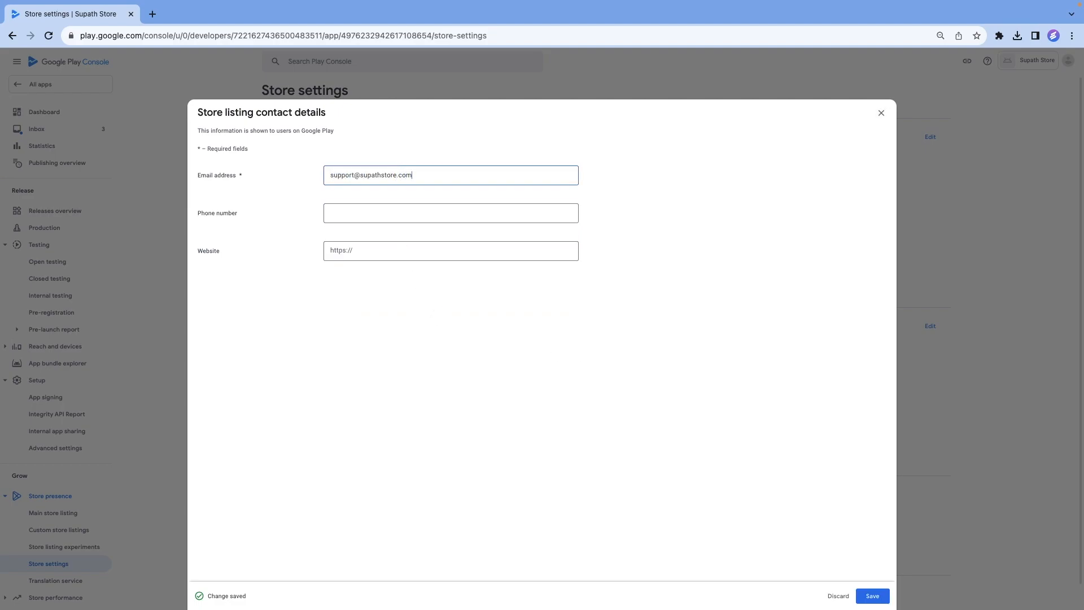
key(Tab)
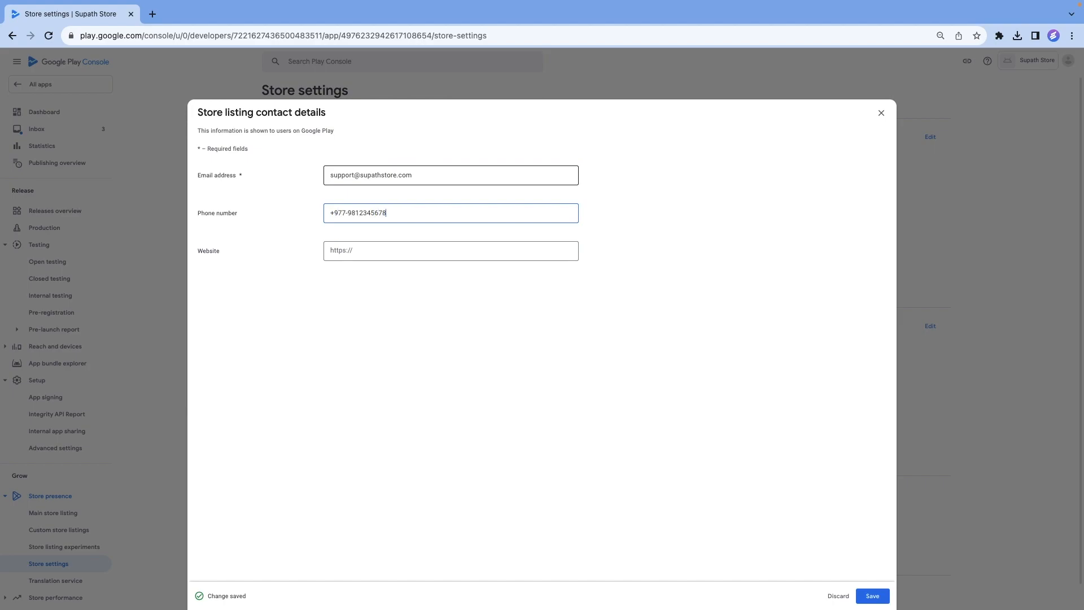
key(Tab)
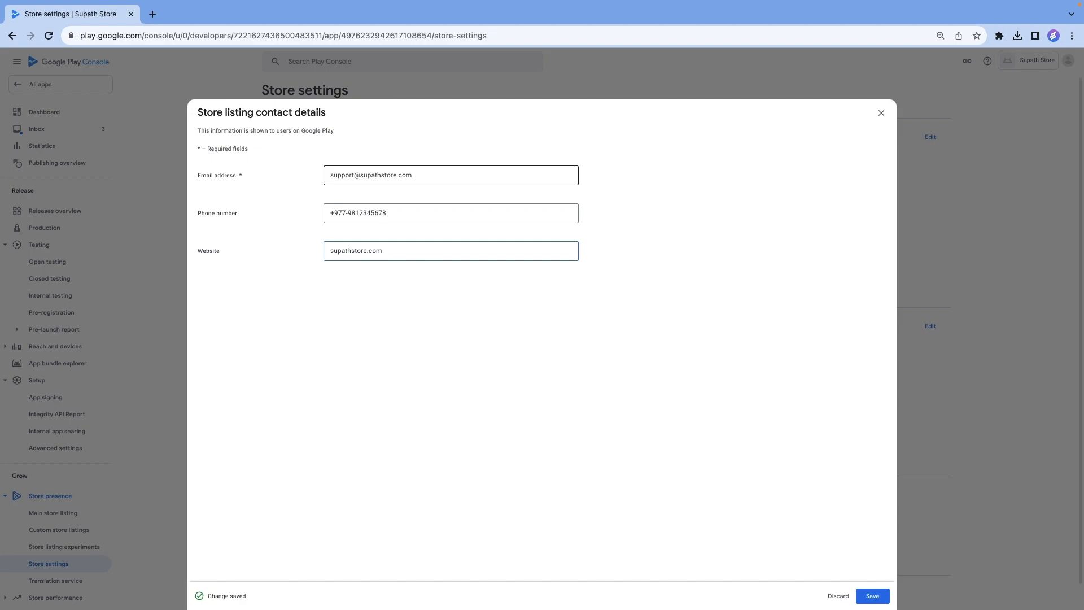
click(872, 597)
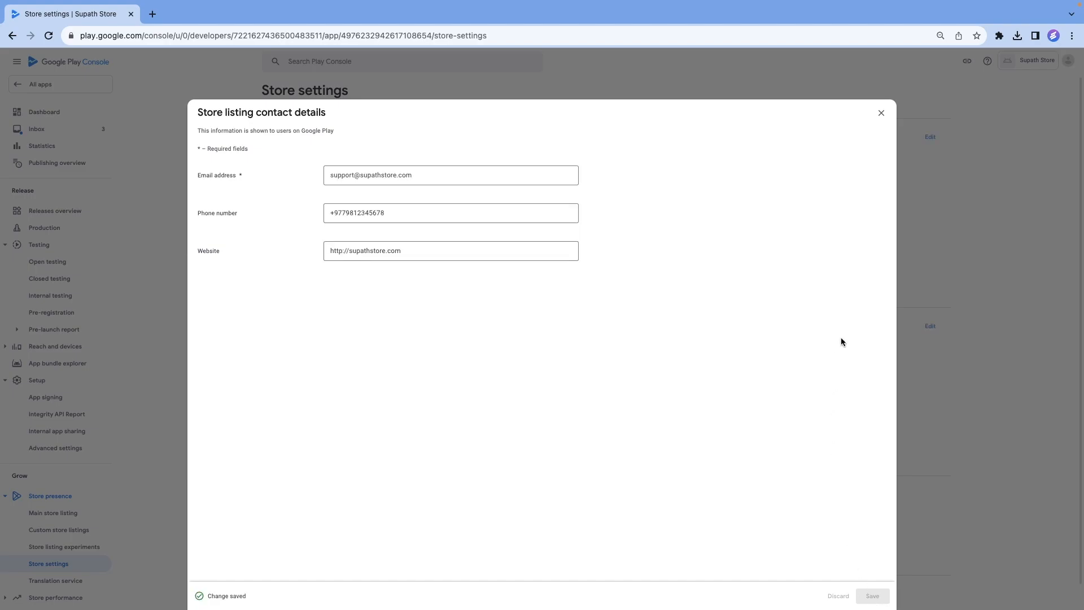
click(881, 112)
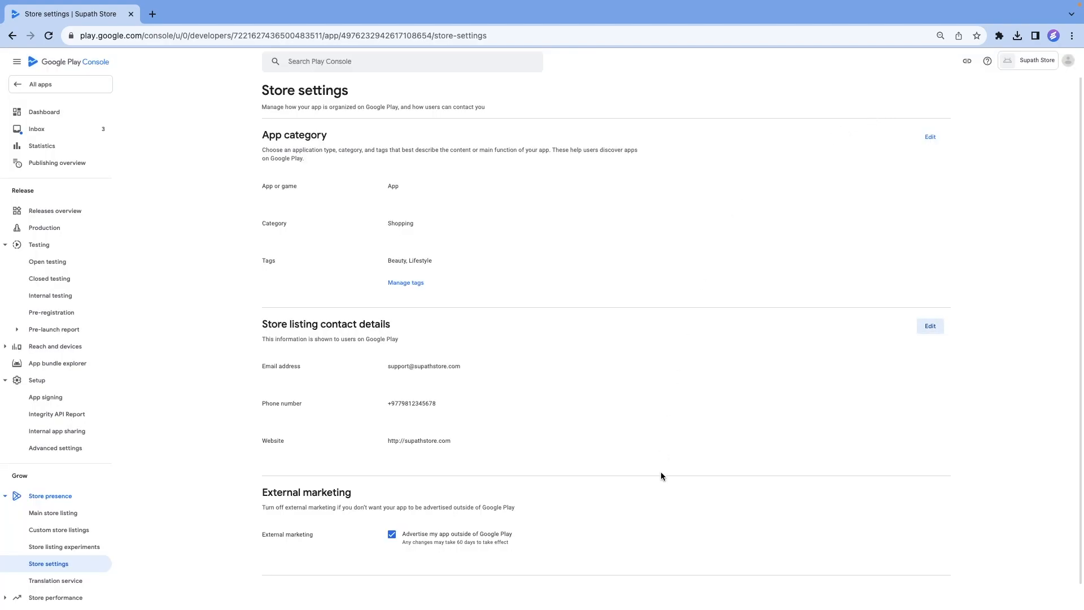
Return to the Dashboard and open the task for setting up the store listing.
scroll(661, 475, down, 1)
scroll(660, 475, up, 1)
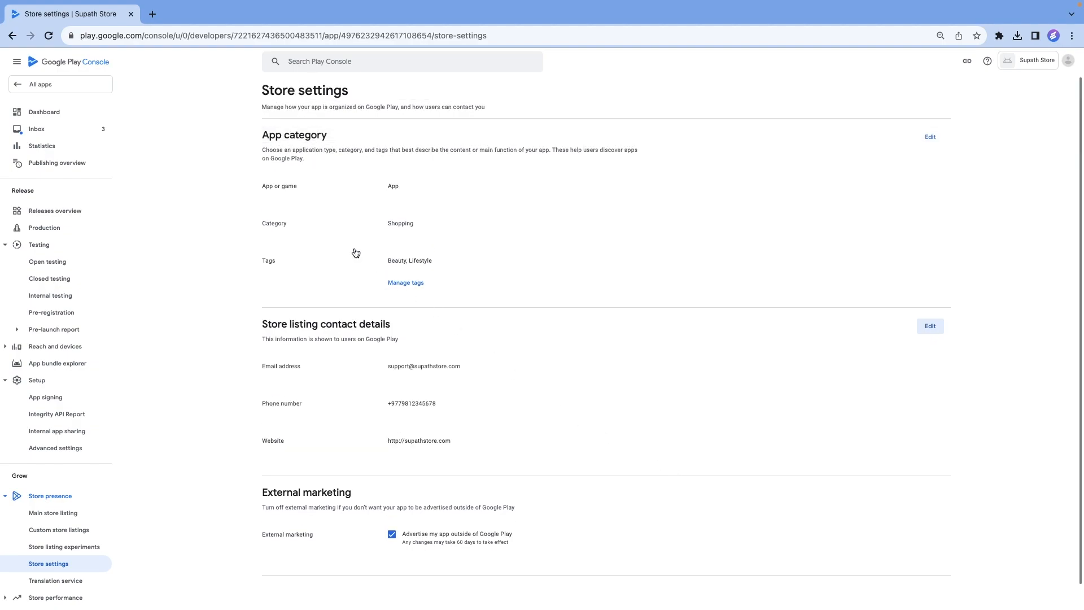
click(53, 111)
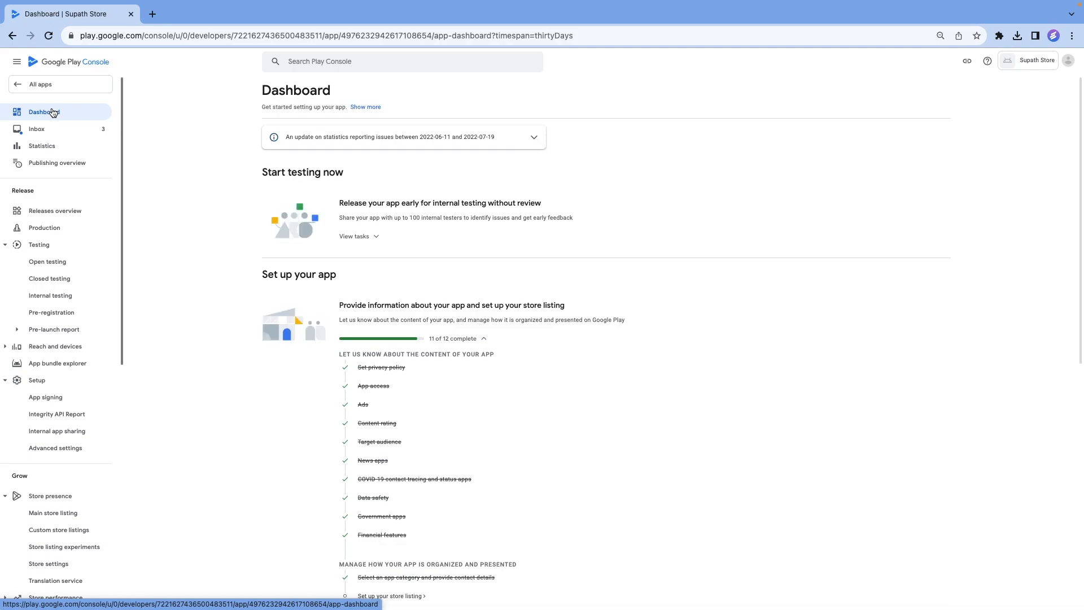
scroll(473, 397, down, 3)
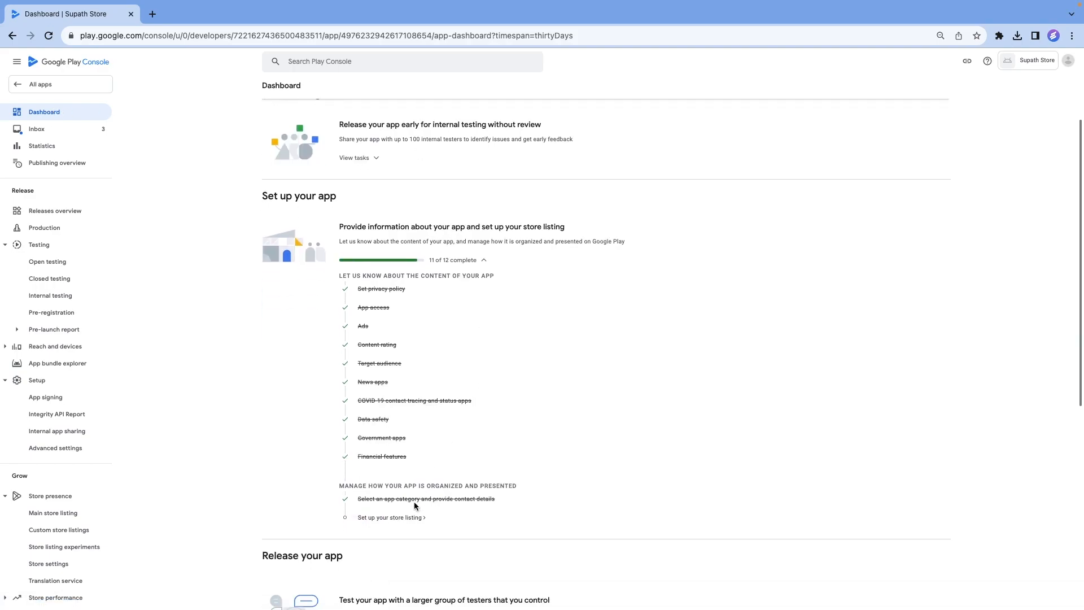
click(392, 517)
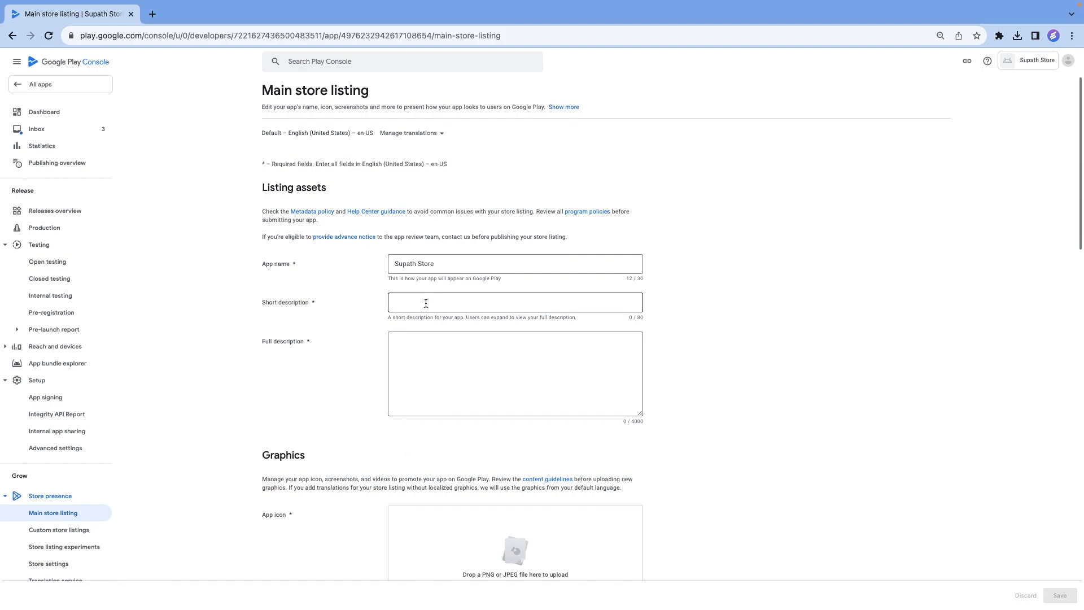
Enter the short description "Supath Store: Quality imported beauty & fashion in Kathmandu." and paste the prepared store text as the full description.
click(531, 299)
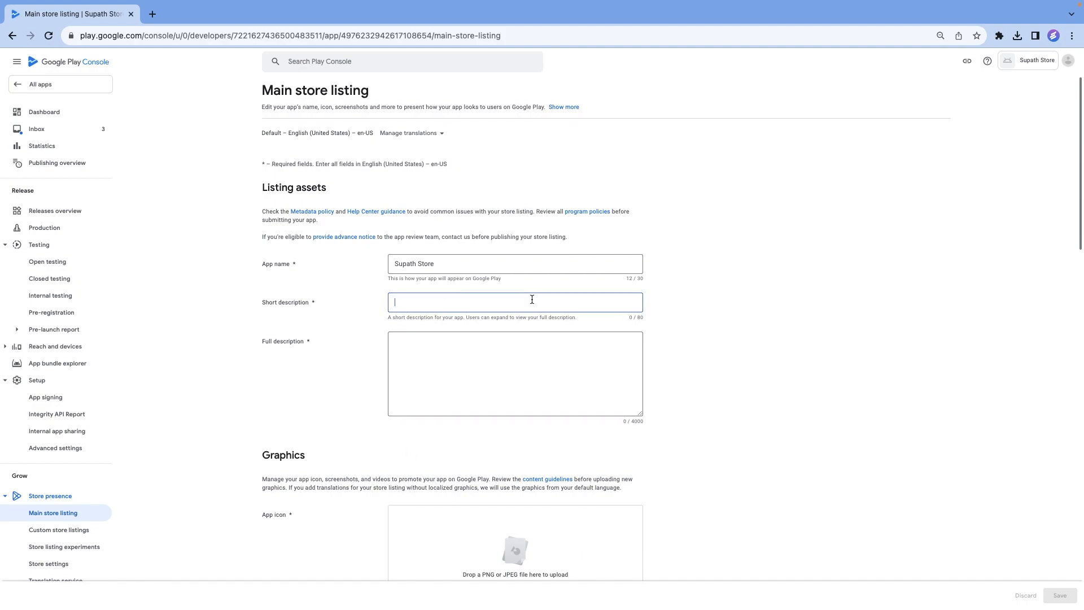
text(Supath Store: Quality imported beauty & fashion in Kathmandu.)
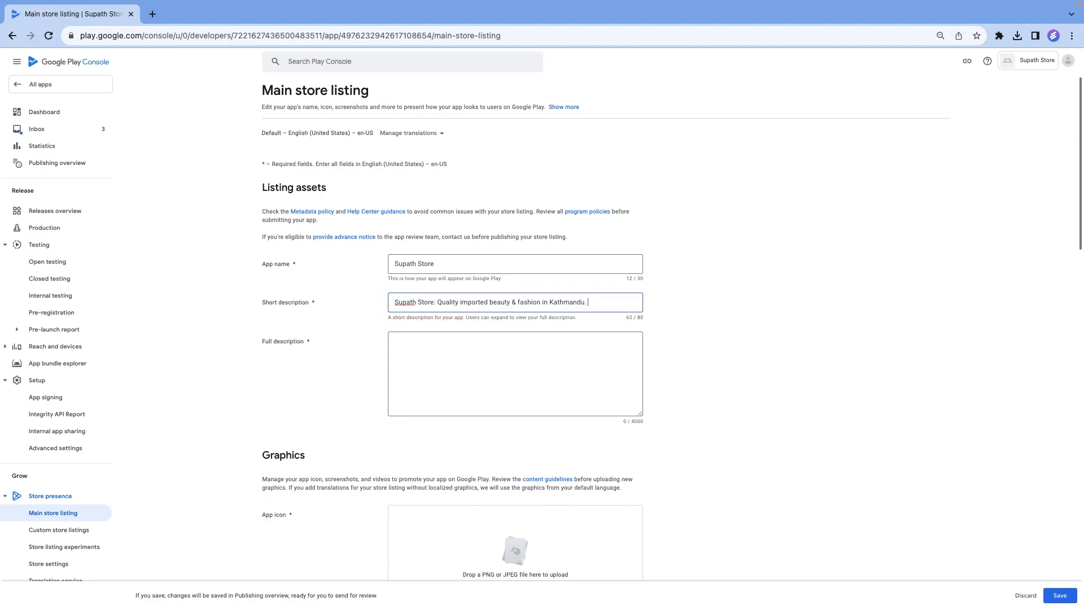
click(418, 347)
key(ctrl+v)
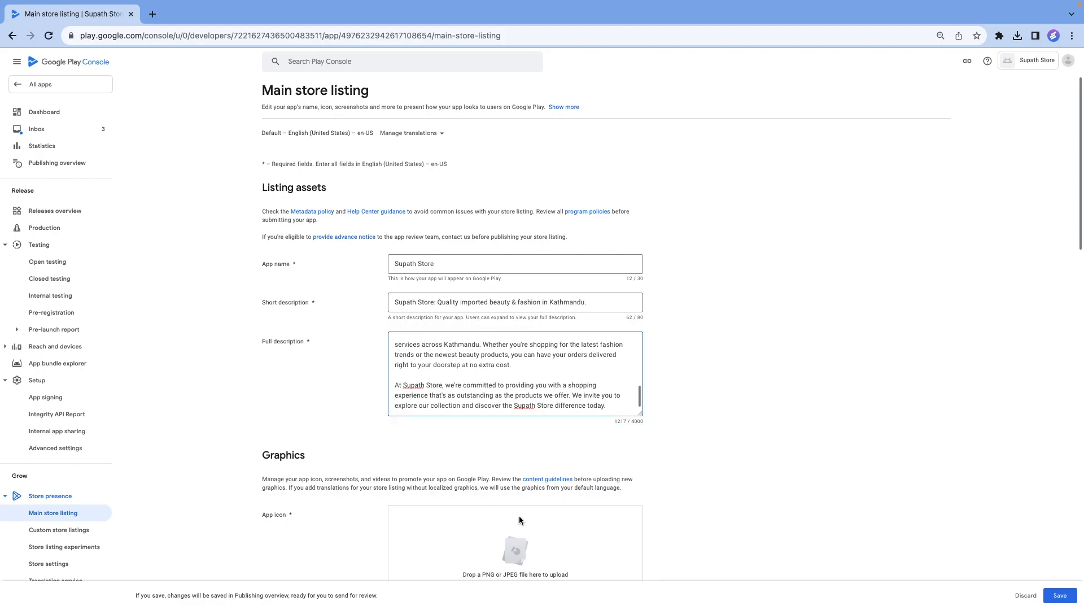
Upload supath store.png from the Desktop folder as the app icon.
scroll(519, 516, down, 3)
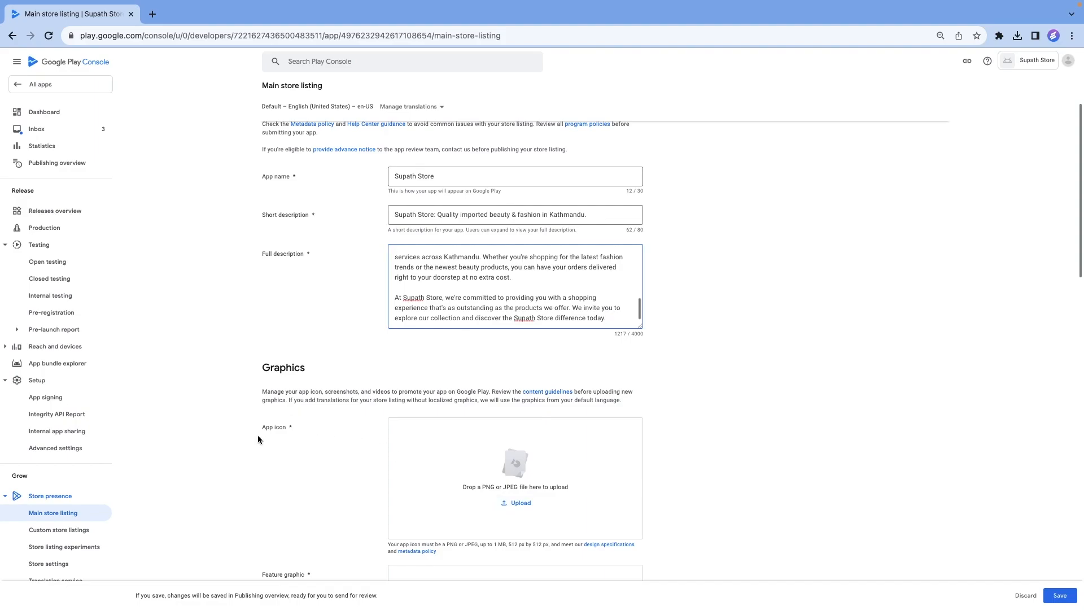
click(517, 504)
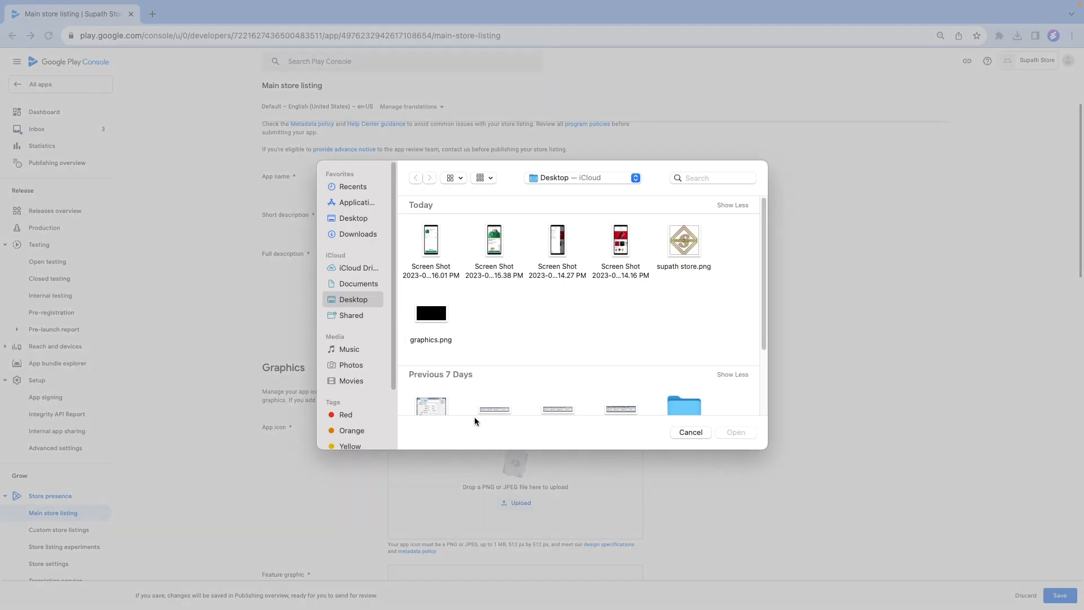
click(693, 240)
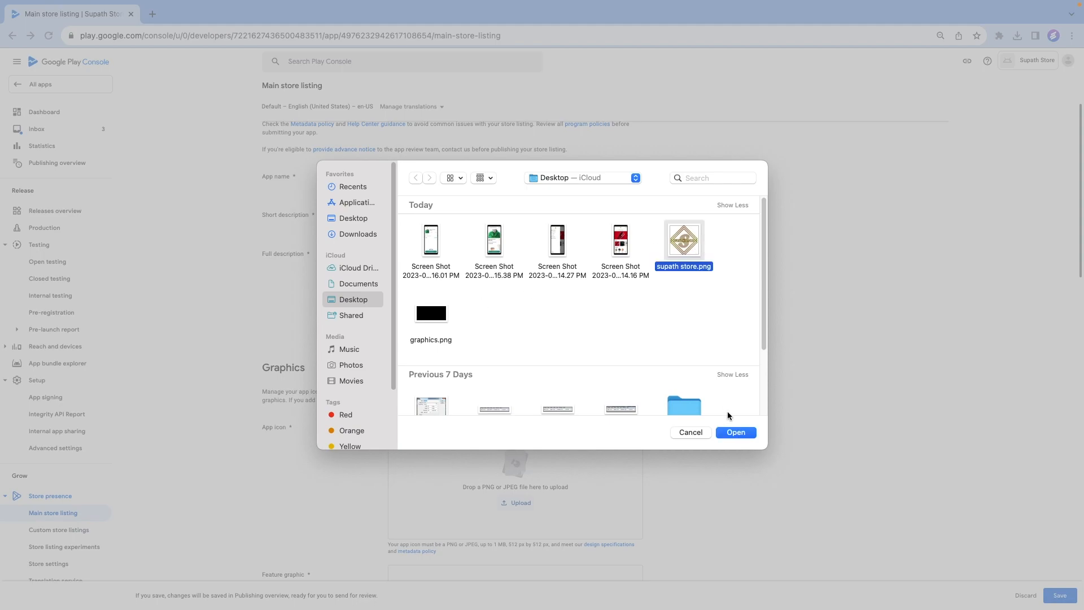
click(736, 432)
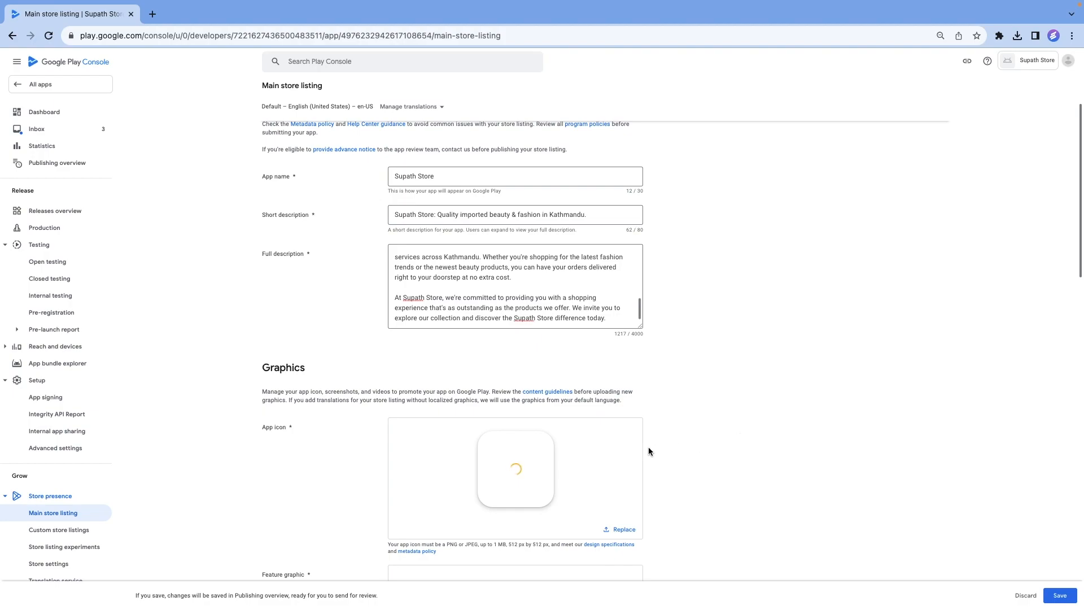
Upload graphics.png from the Desktop folder as the feature graphic.
scroll(628, 455, down, 3)
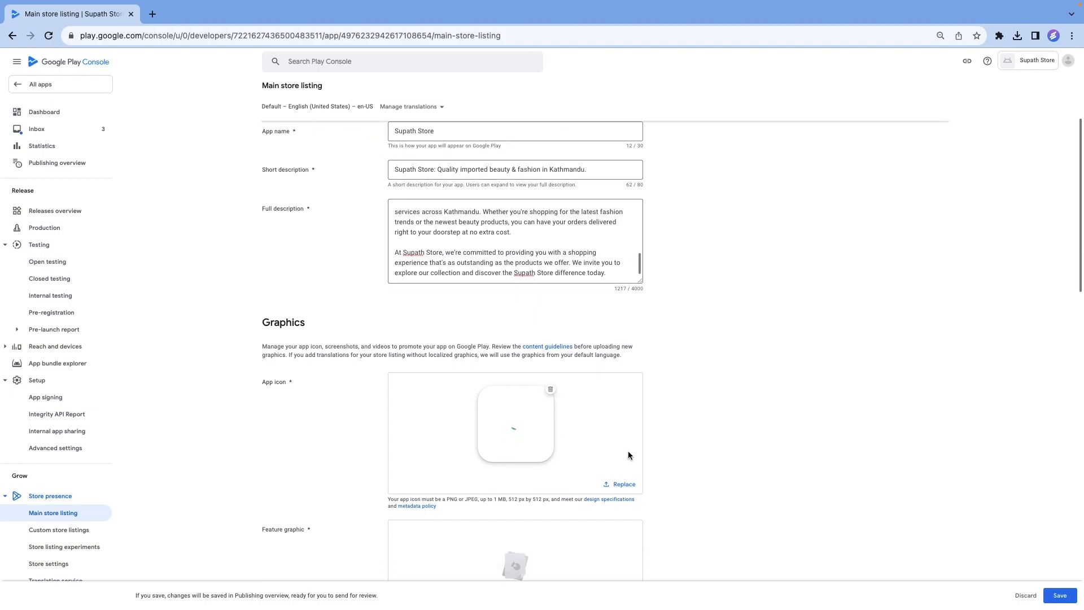
scroll(628, 451, down, 1)
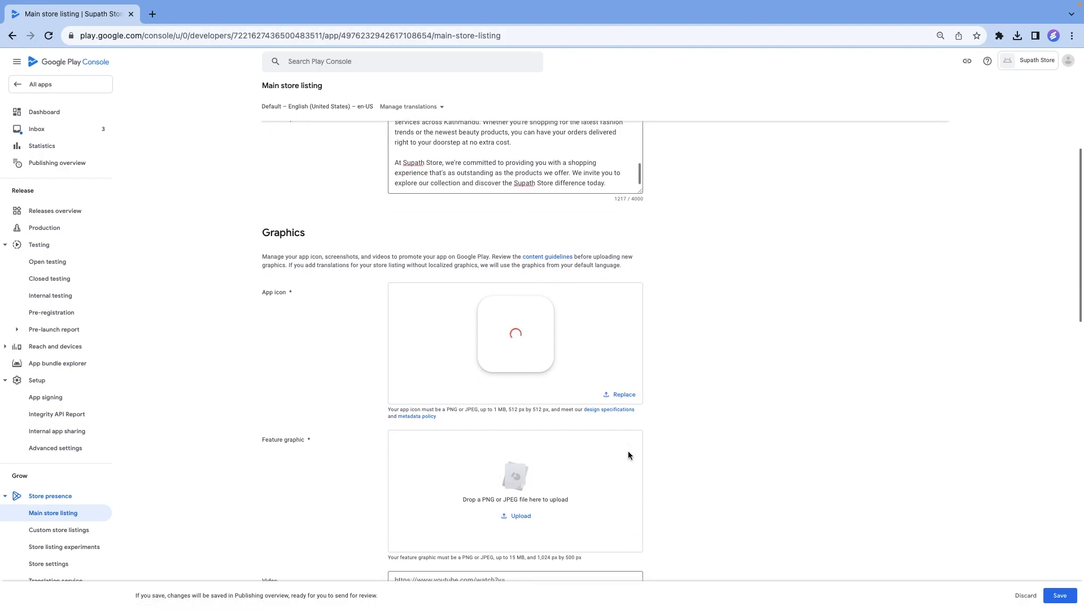
click(513, 515)
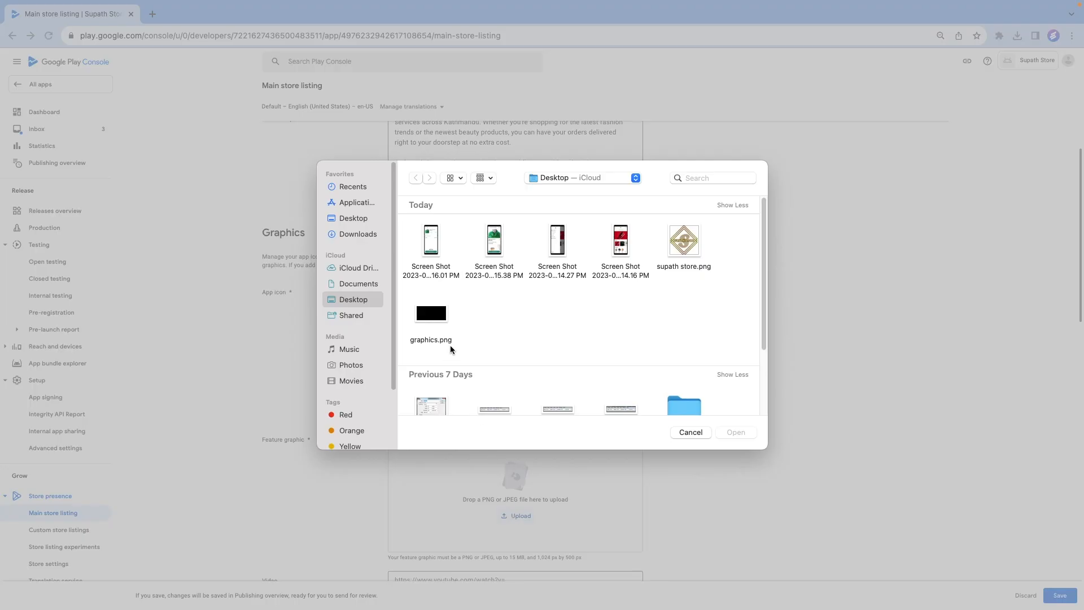
click(440, 323)
click(736, 433)
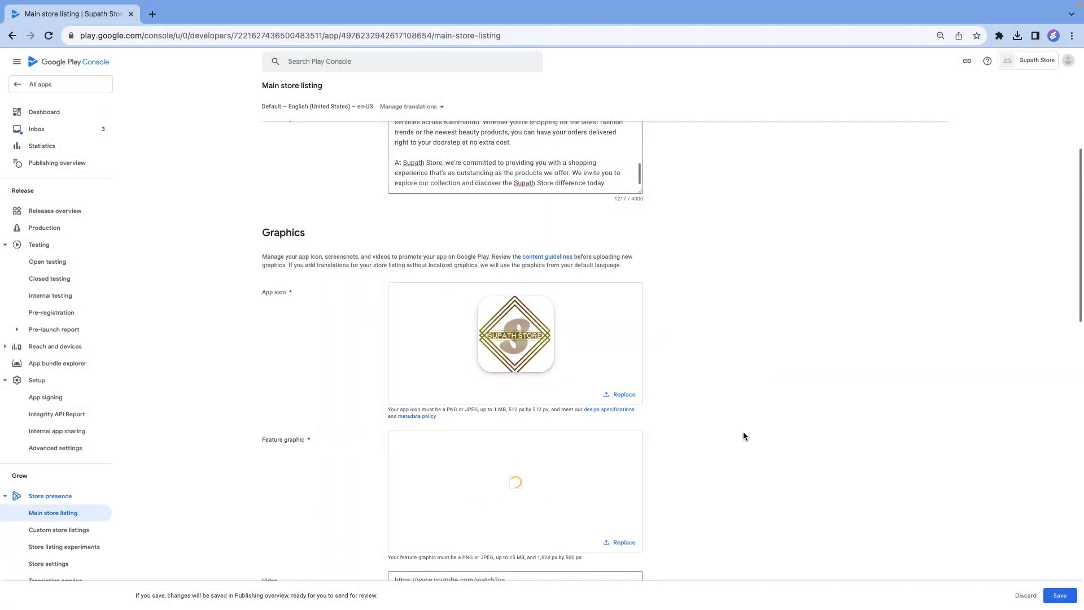
Upload the four Screen Shot files from the Desktop folder as the phone screenshots.
scroll(743, 431, down, 2)
scroll(743, 431, down, 4)
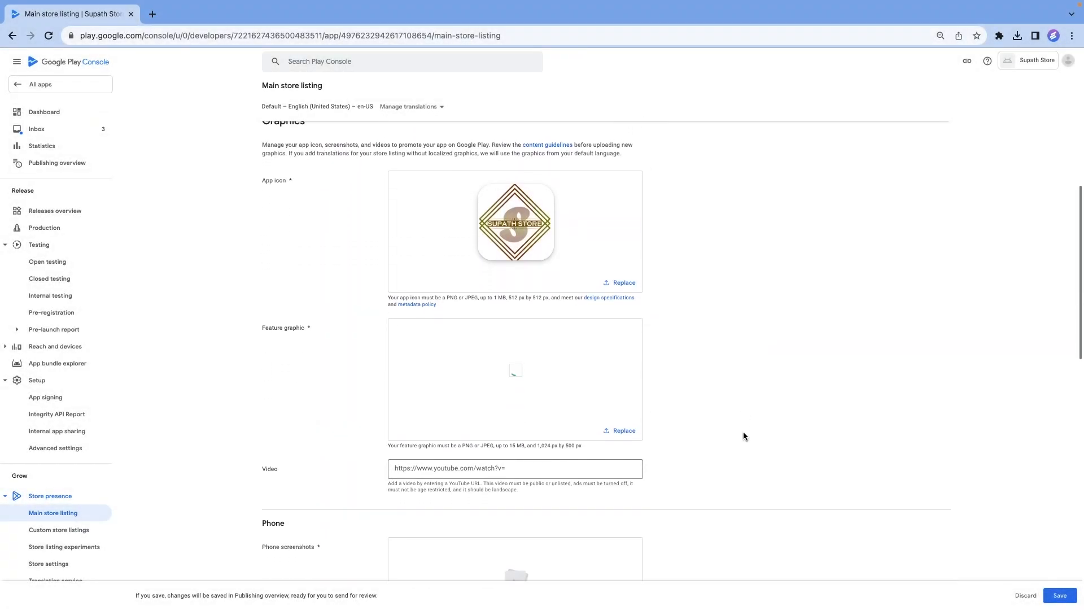
scroll(743, 432, down, 3)
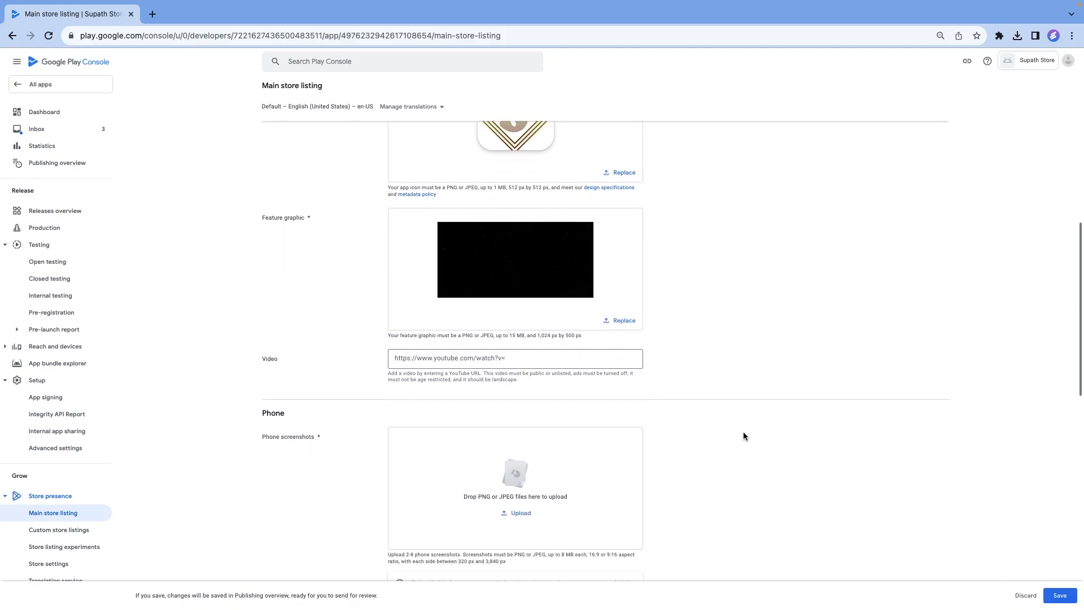
click(517, 500)
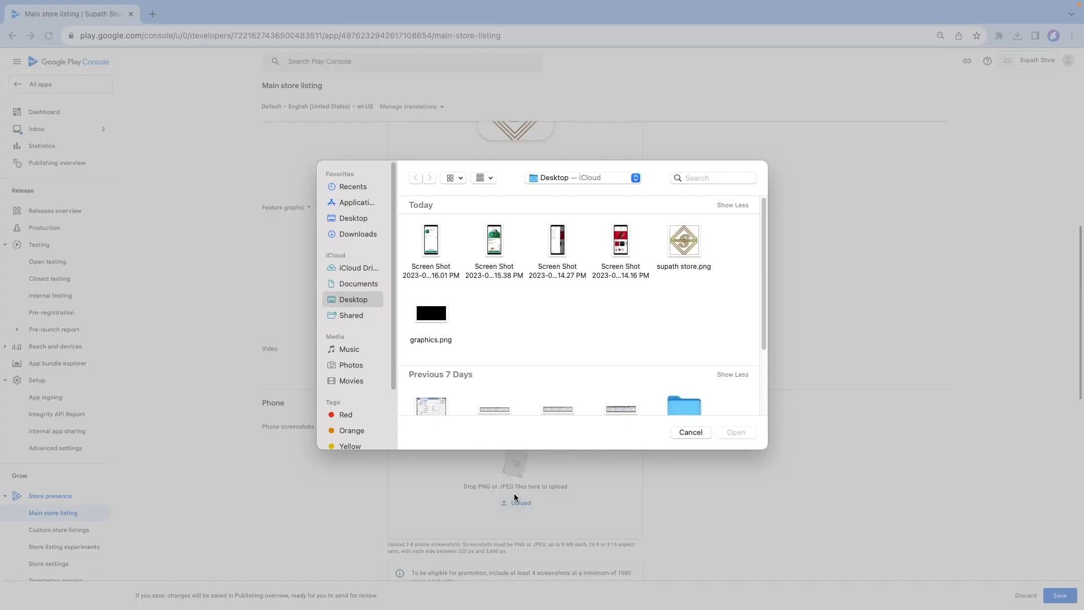
drag(643, 240, 432, 241)
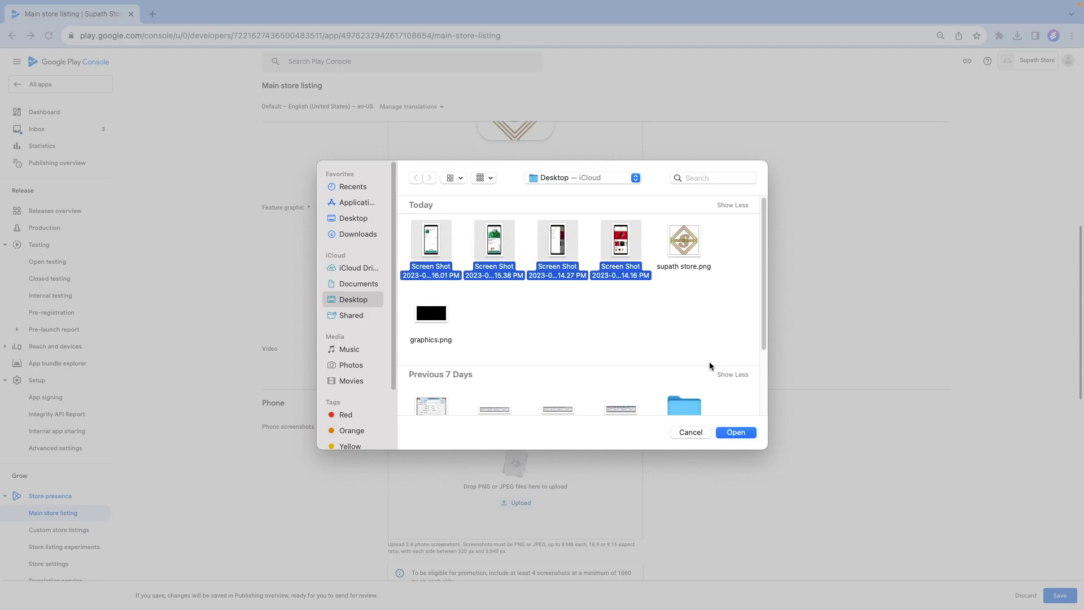
click(736, 432)
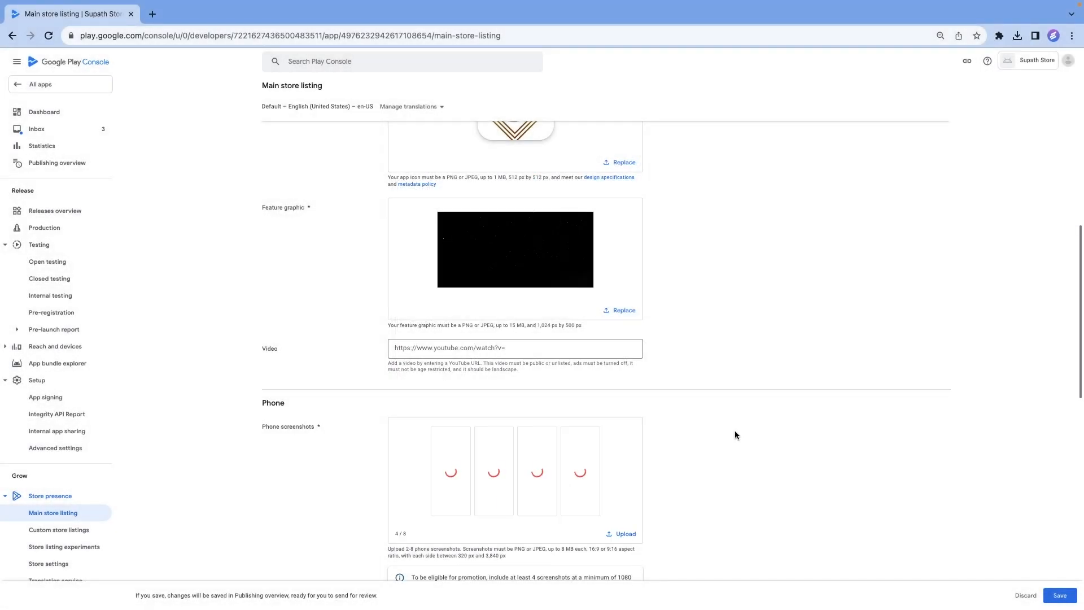
Reorder the phone screenshots as home page, side menu, product page and cart.
scroll(698, 428, down, 1)
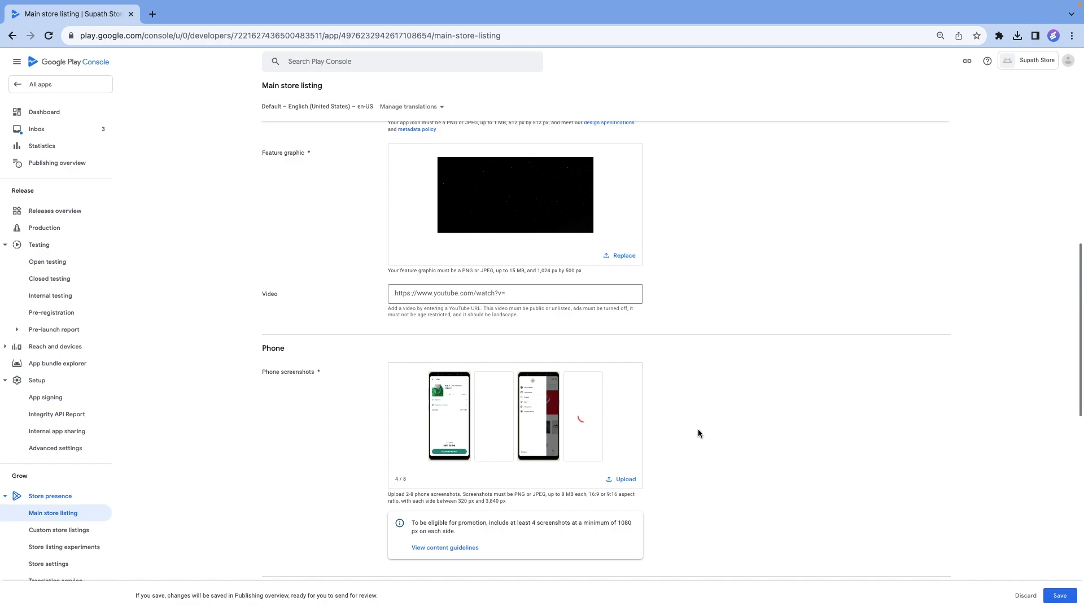
drag(586, 404, 429, 394)
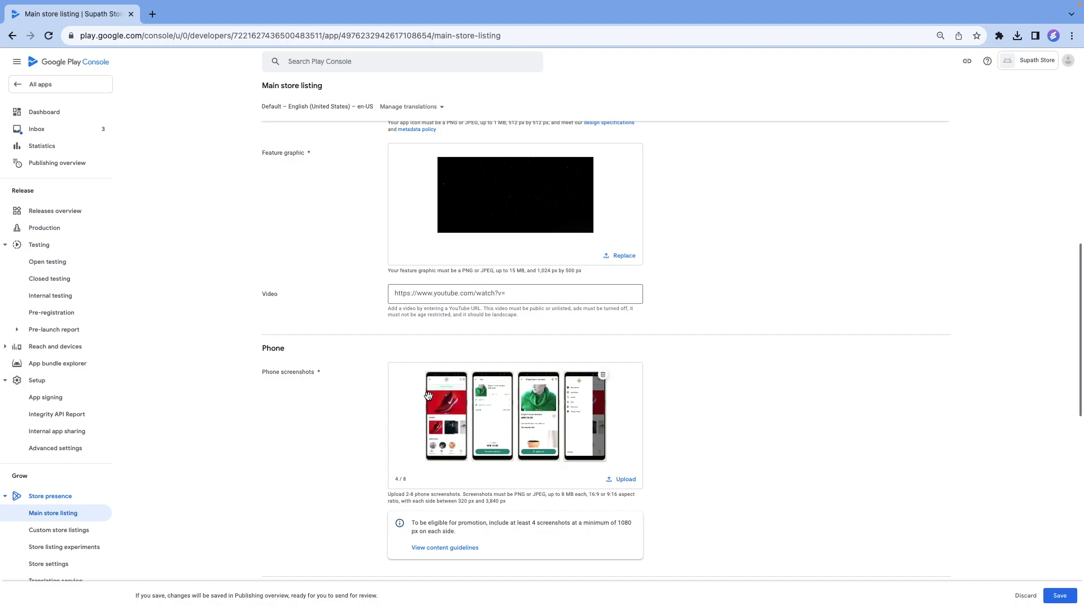
drag(582, 409, 466, 407)
drag(466, 407, 432, 400)
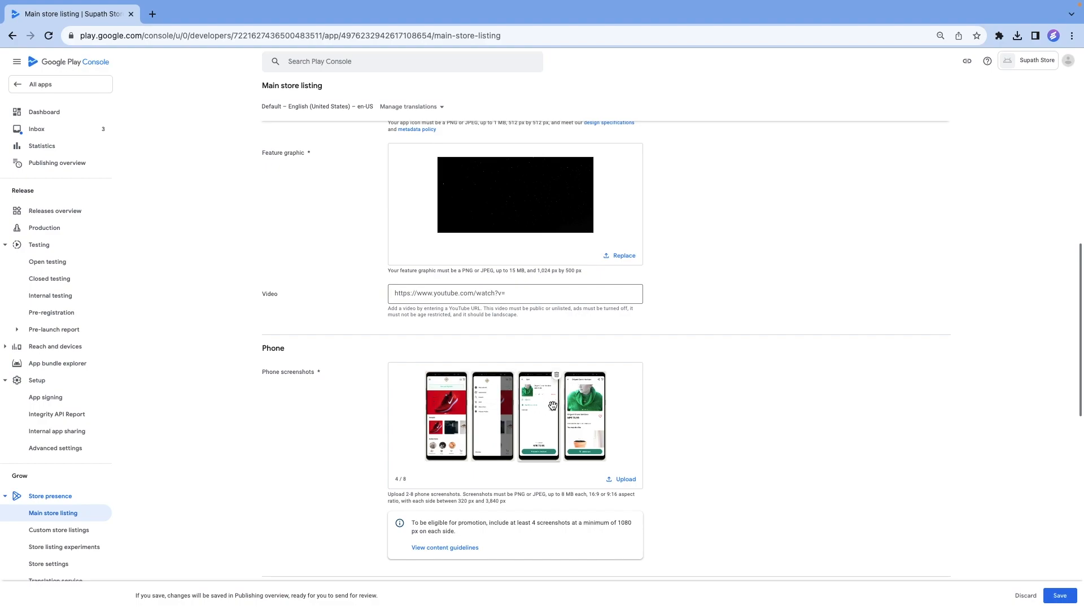
drag(589, 421, 517, 409)
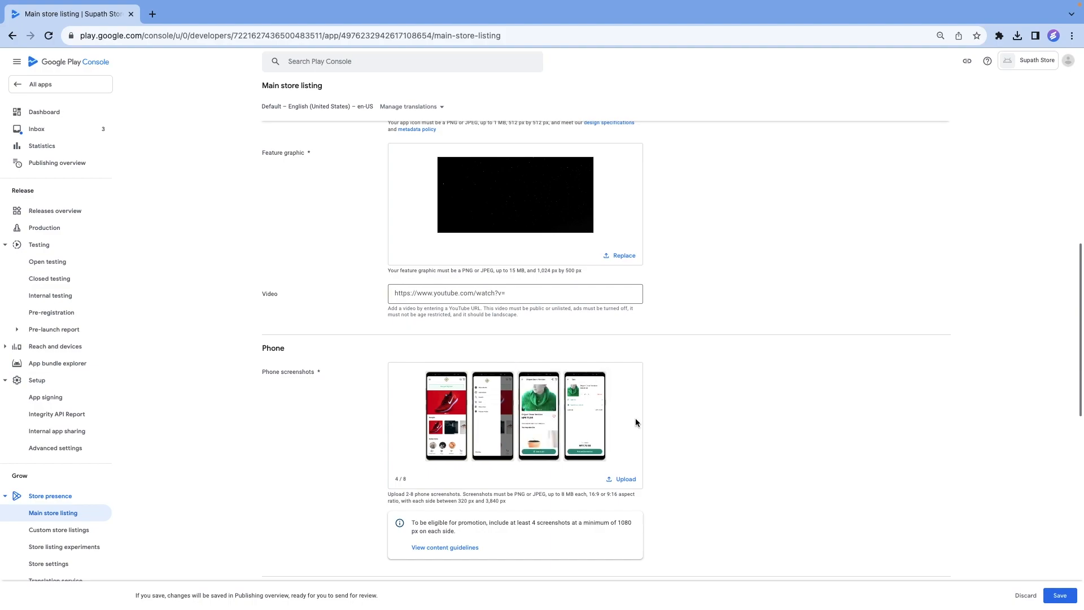
Look over the remaining screenshot sections of the main store listing and save the listing without adding tablet screenshots.
scroll(635, 418, down, 2)
scroll(635, 412, down, 1)
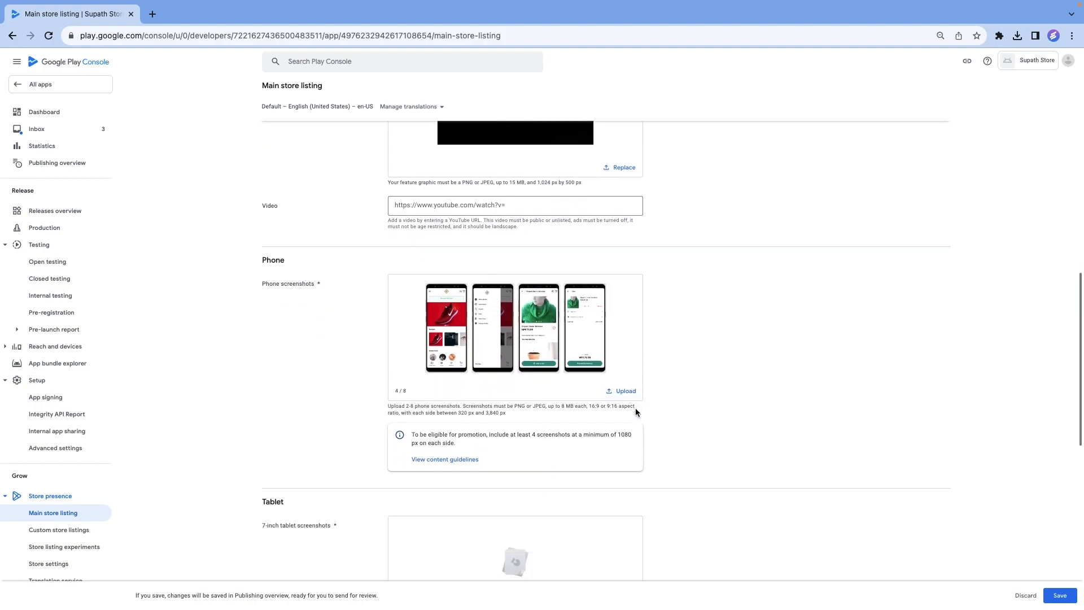
scroll(635, 412, down, 3)
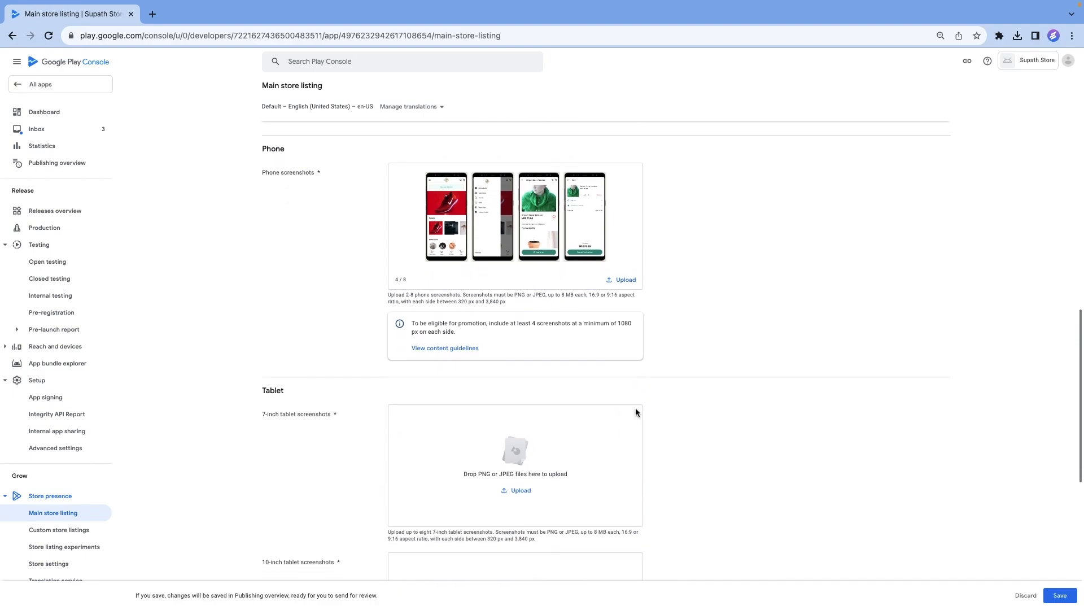
scroll(635, 412, down, 1)
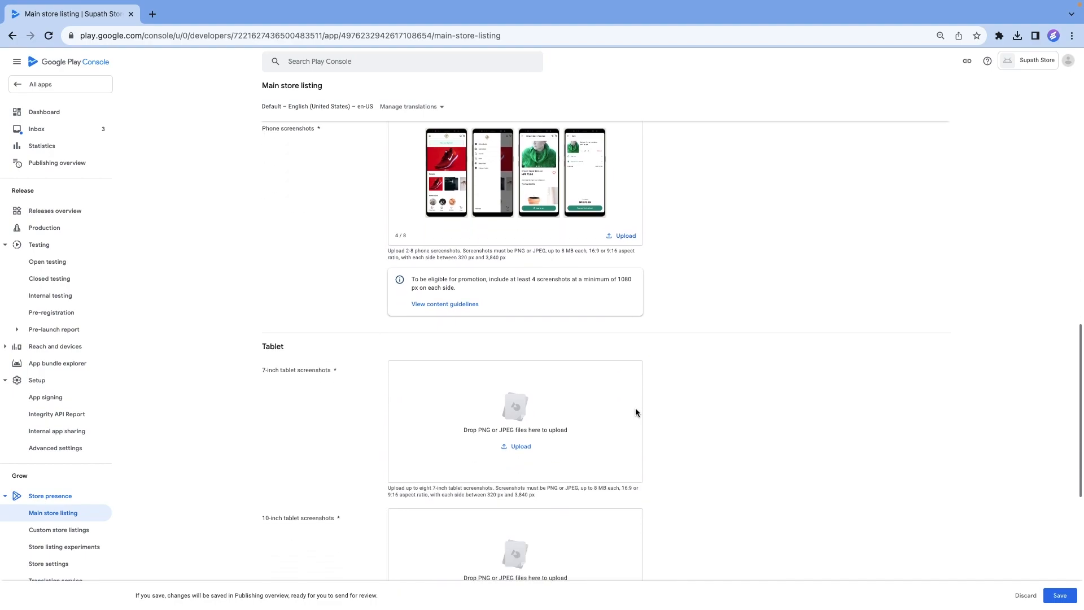
scroll(635, 413, down, 1)
scroll(635, 412, up, 8)
scroll(635, 412, up, 3)
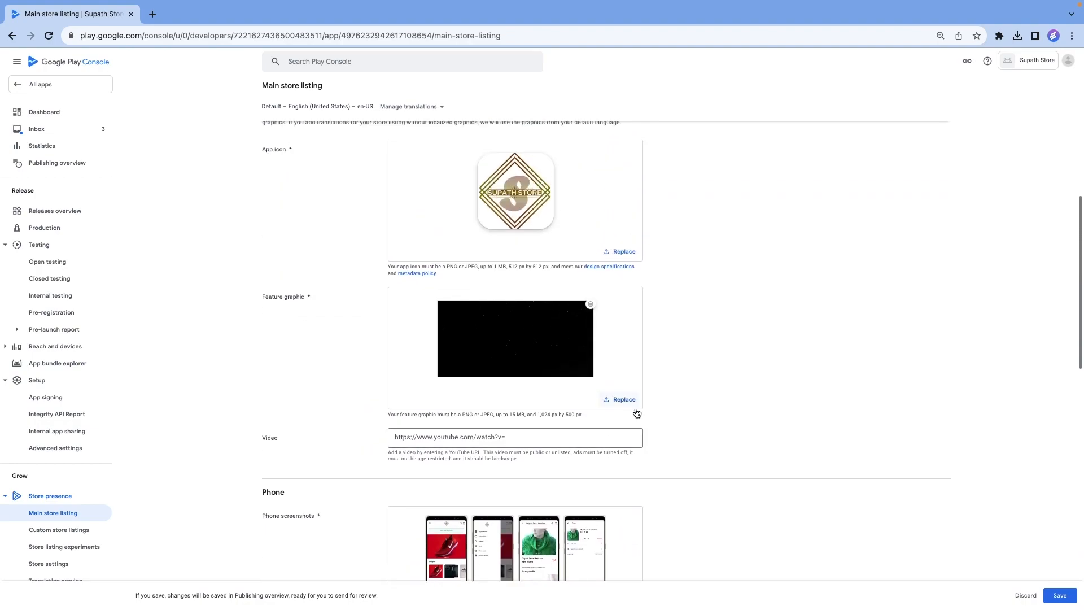
click(1060, 595)
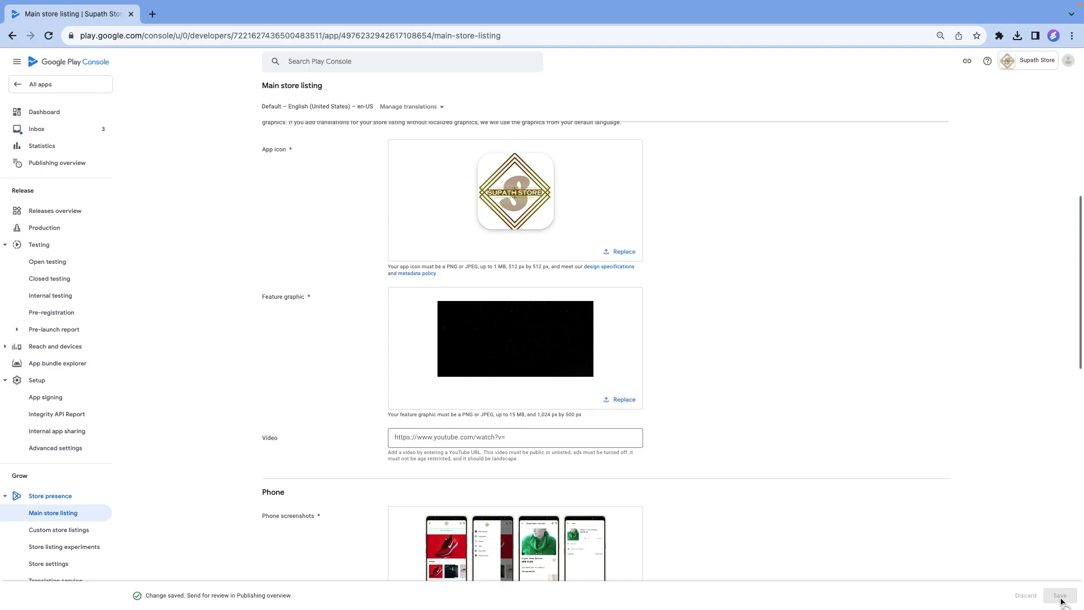
Return to the Dashboard and open the task for selecting countries and regions under Create and publish a release.
click(44, 112)
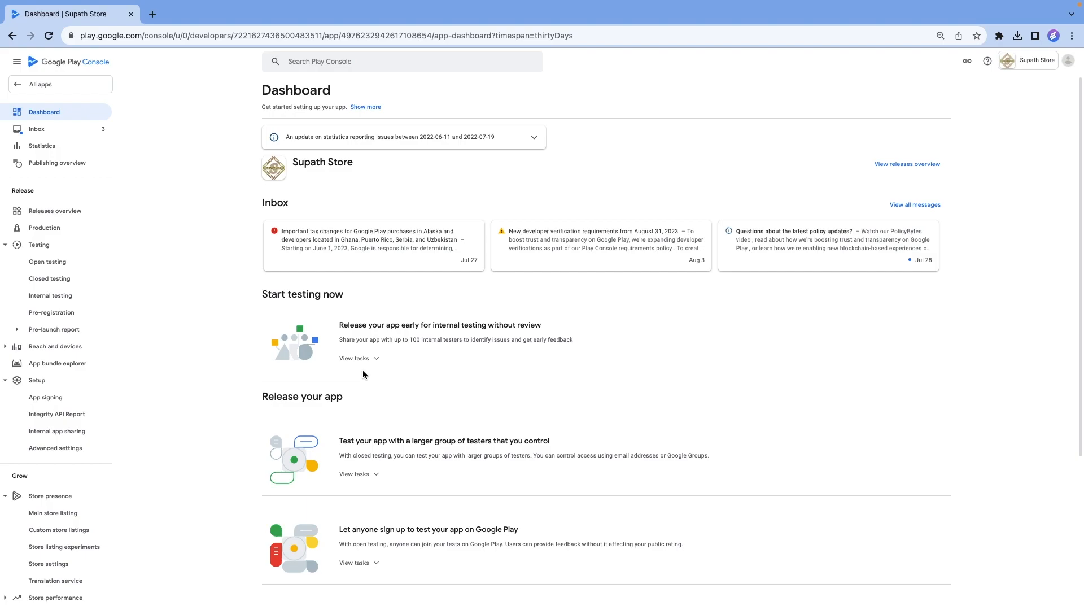
scroll(363, 370, down, 4)
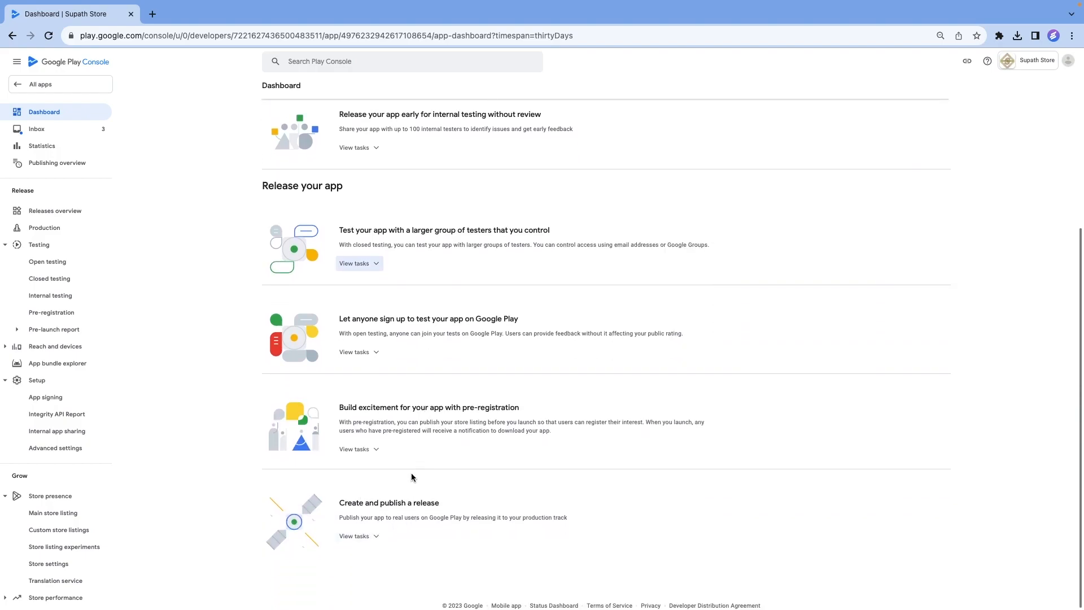
click(369, 539)
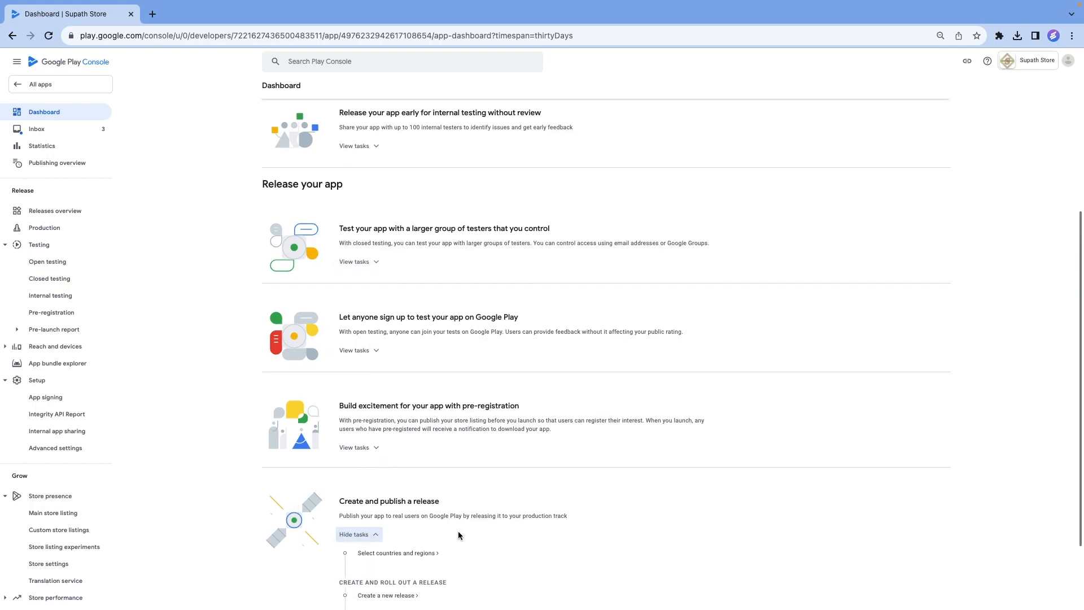
scroll(458, 535, down, 3)
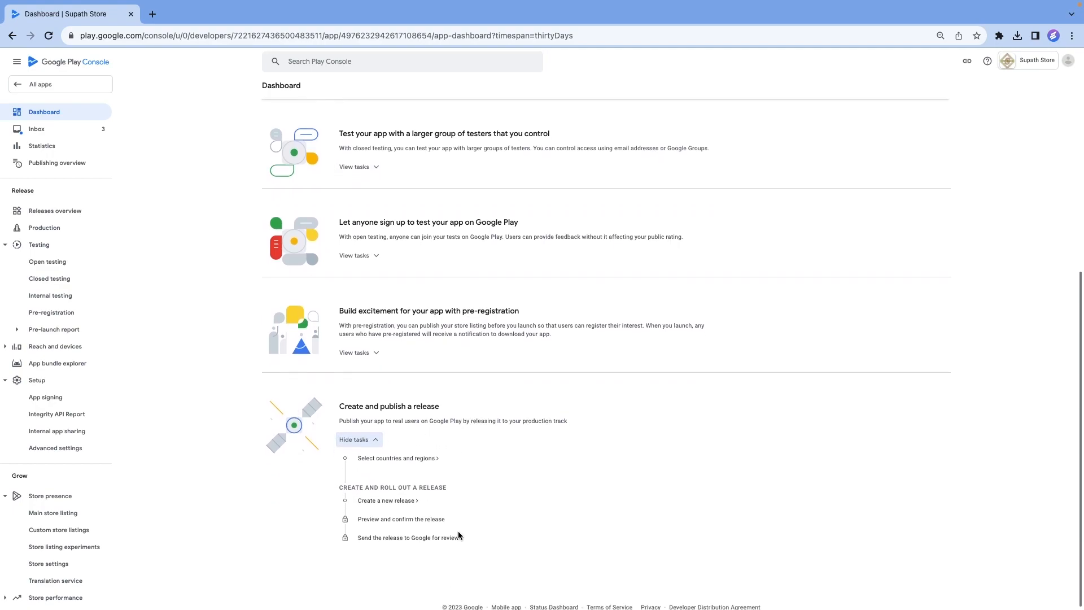
click(408, 457)
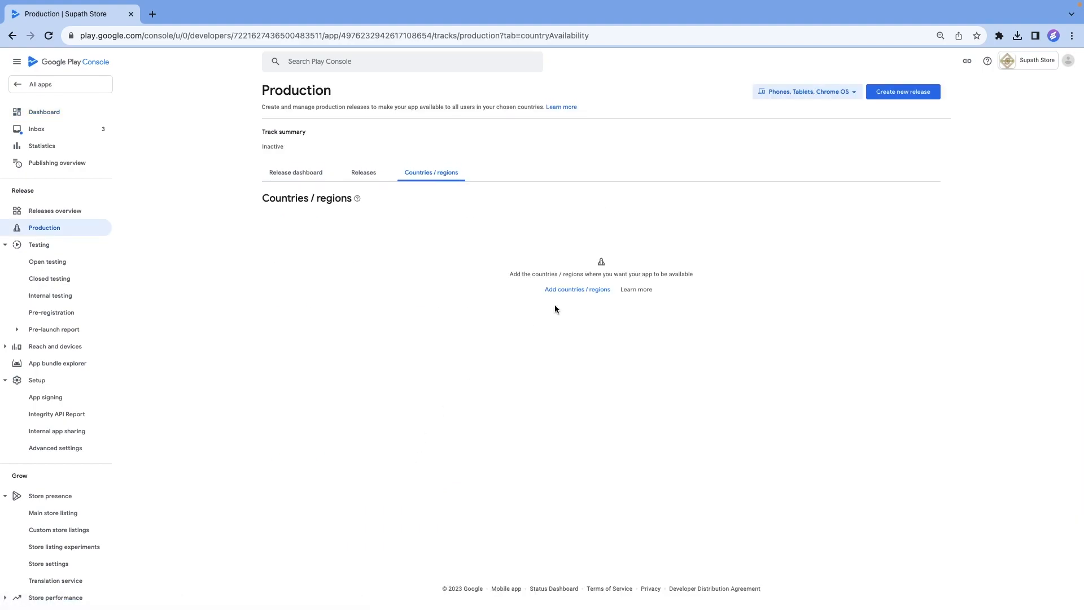
Add all countries and regions to the production track and save the selection.
click(587, 291)
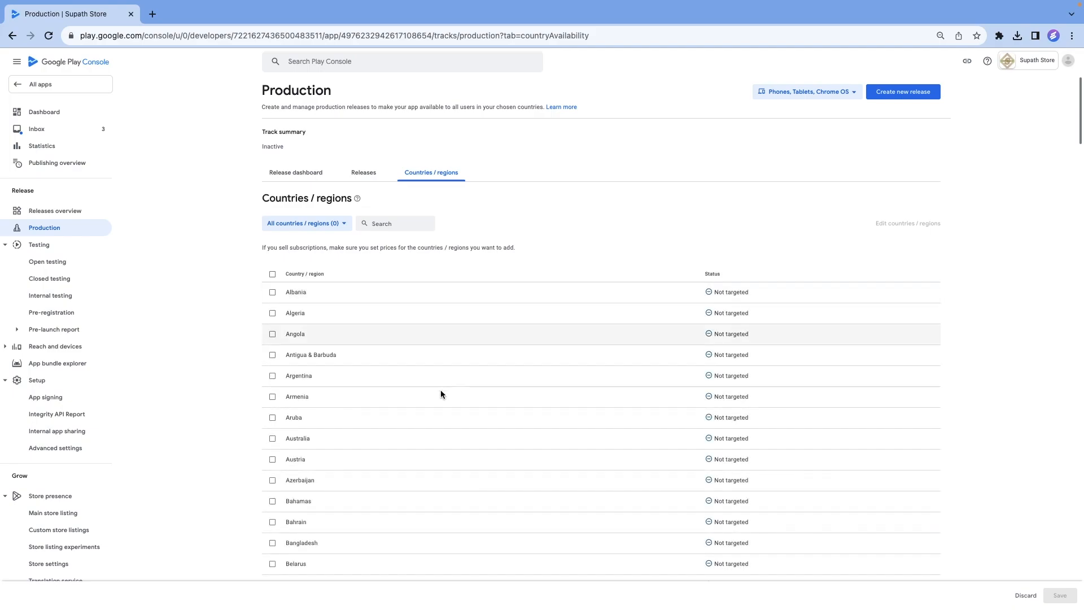
click(272, 275)
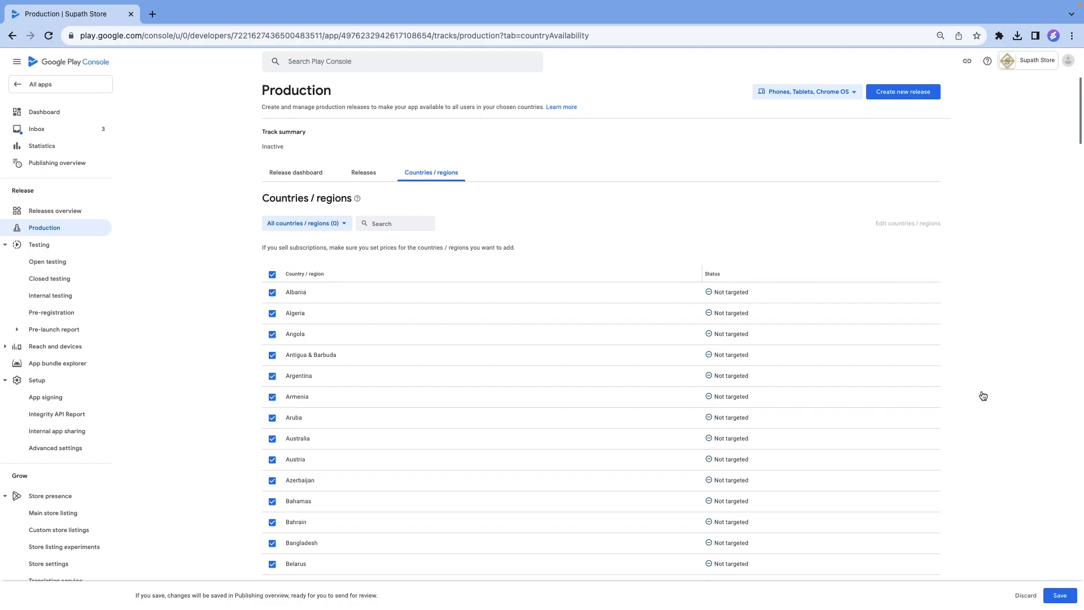
click(1060, 595)
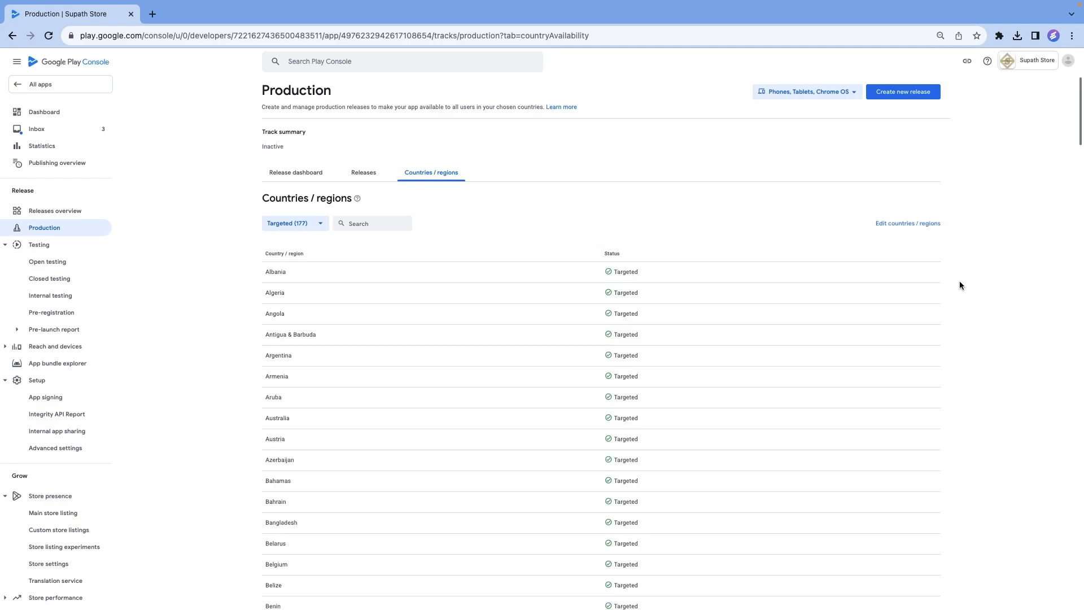
Create a new production release and choose the Google-generated key for app signing.
click(900, 100)
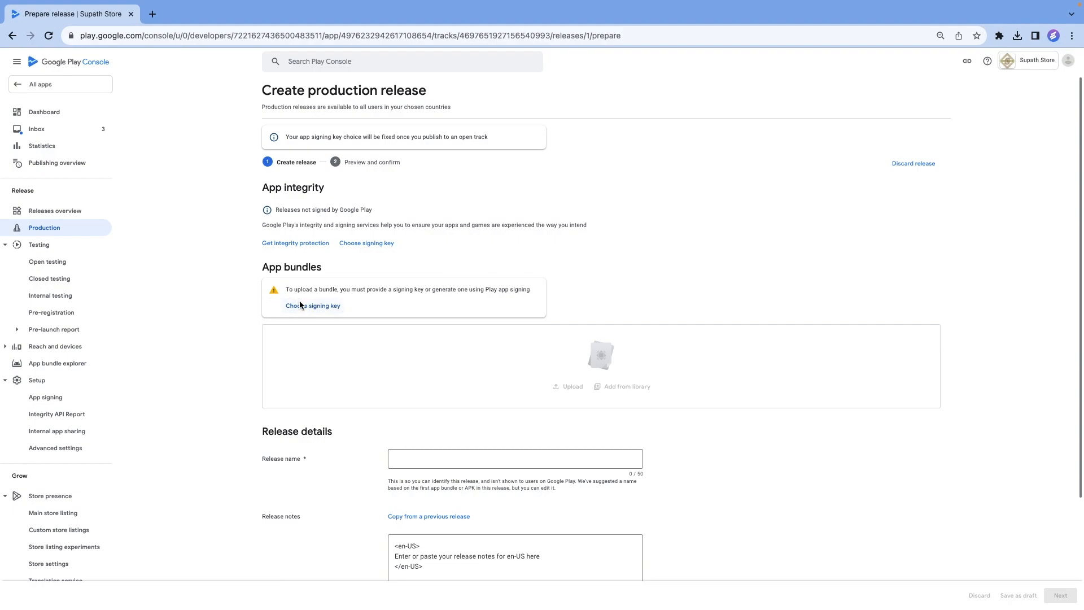
click(308, 308)
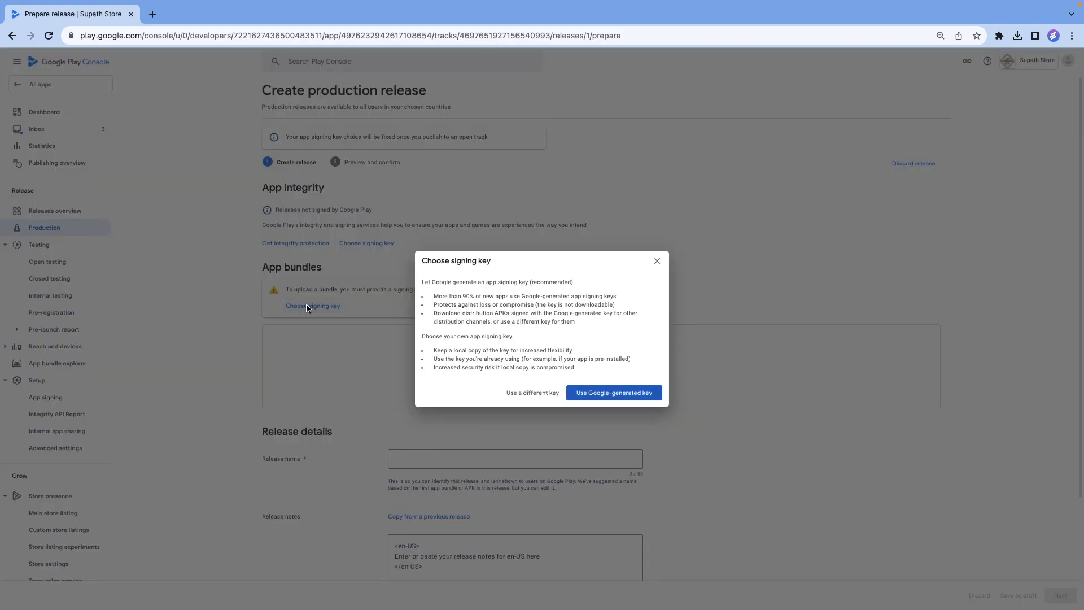
click(595, 395)
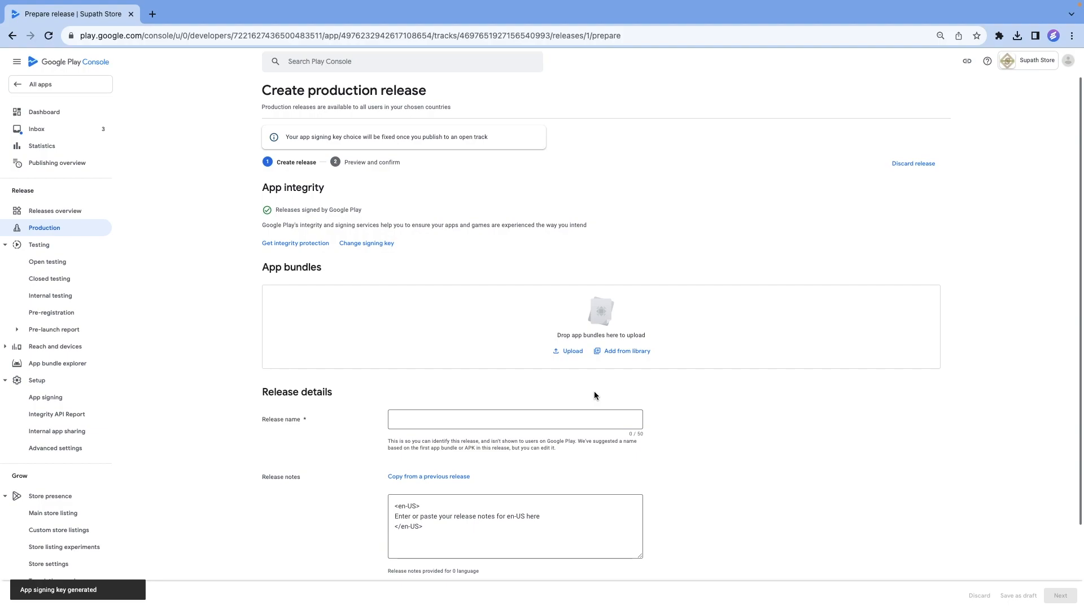
Switch to Evlop's App publishing page in Shopify, reload it and download the newest Android AAB build.
key(ctrl+Left)
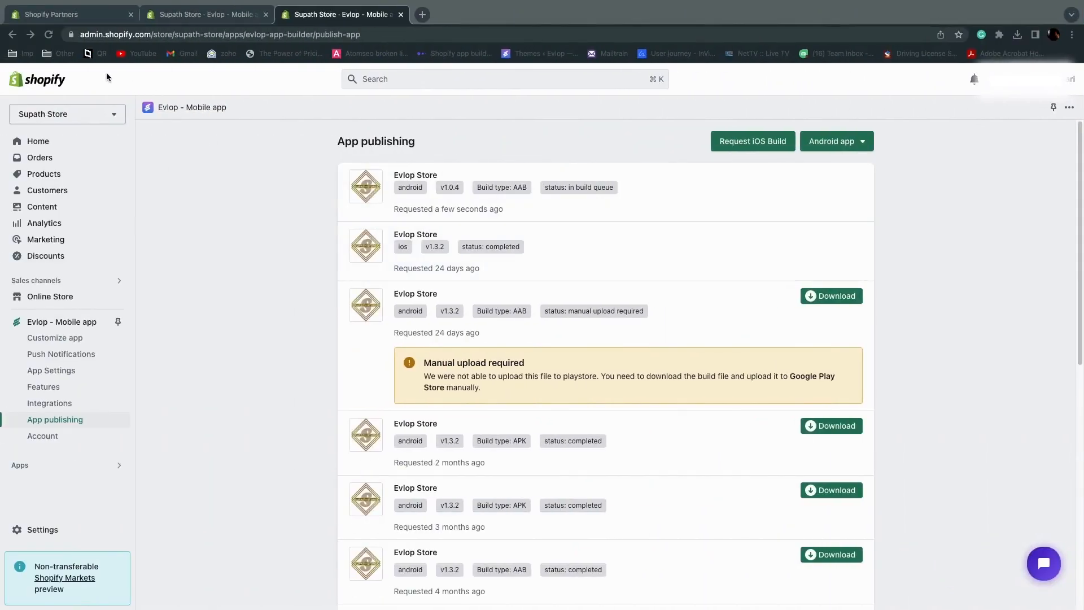
click(49, 35)
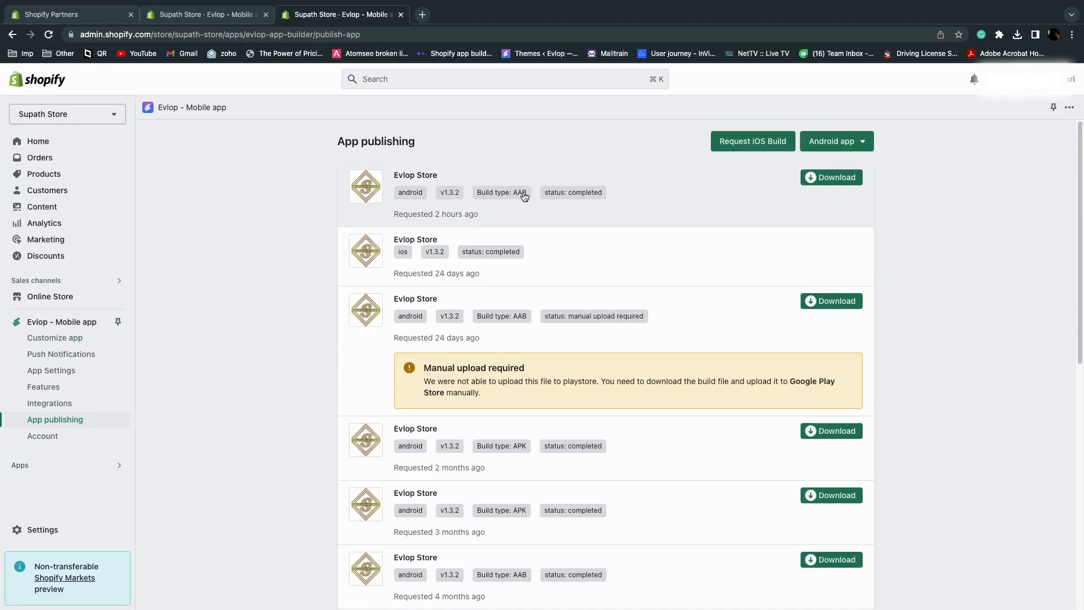
click(838, 180)
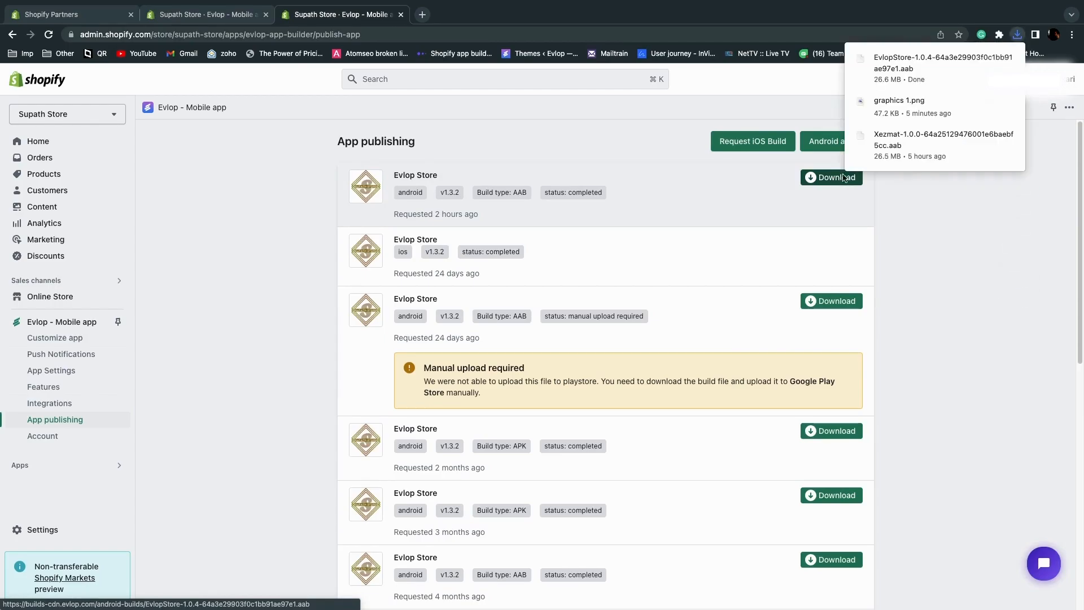
click(961, 245)
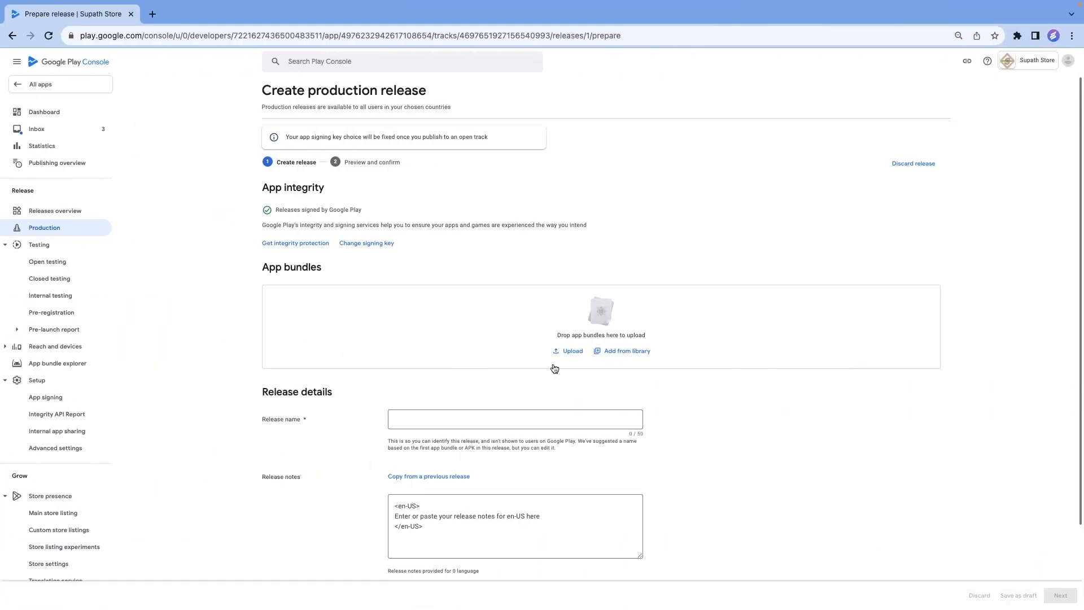
Back in Google Play Console, upload the EvlopStore-1.0.6 .aab file from Downloads as the app bundle and save the production release.
click(566, 355)
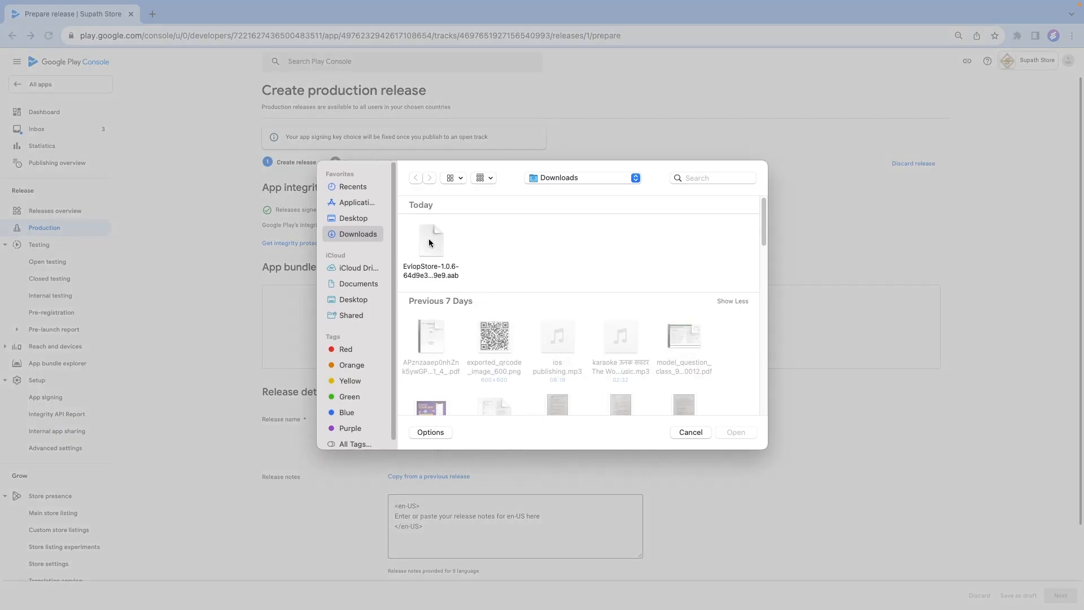
click(429, 243)
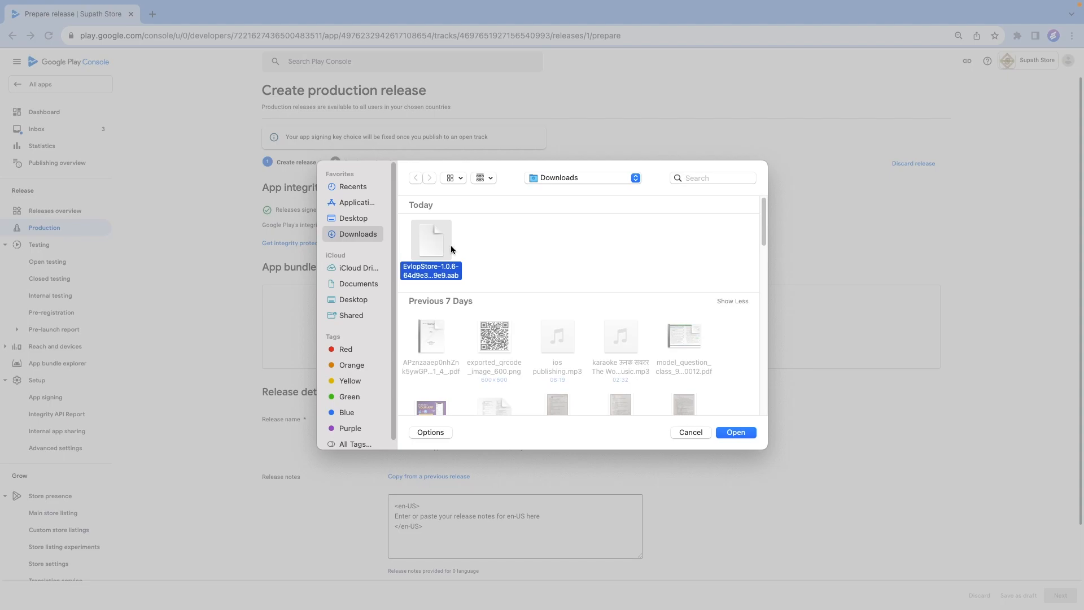
click(736, 432)
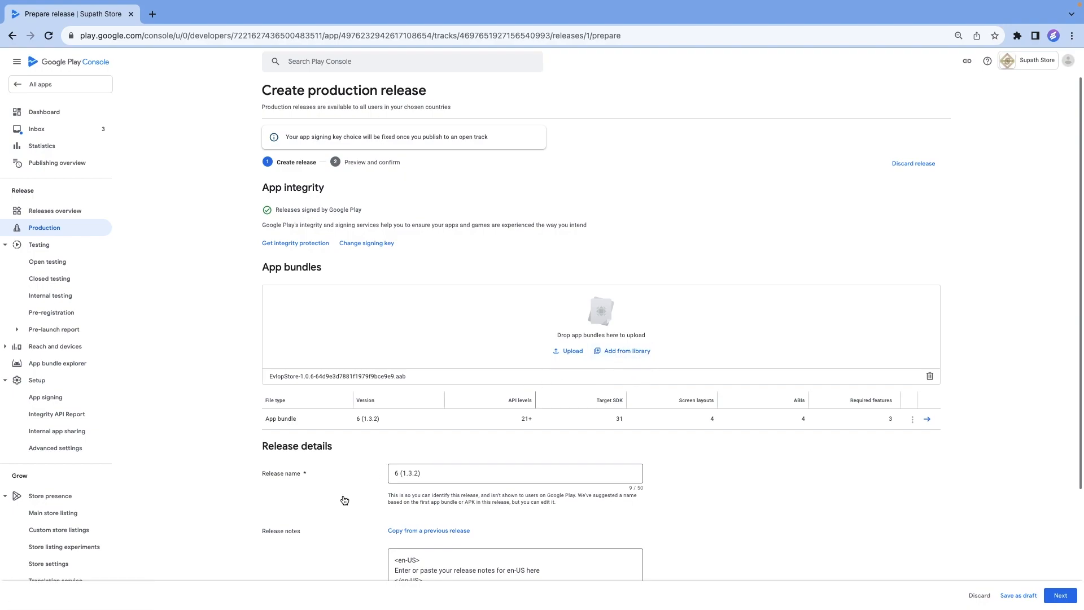
click(1060, 596)
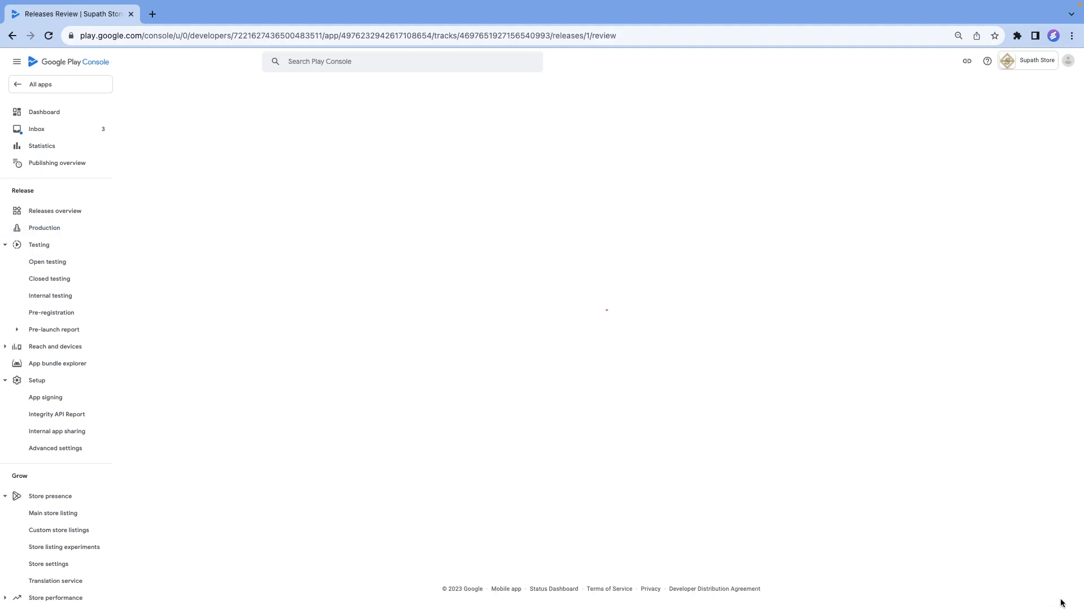
click(1060, 597)
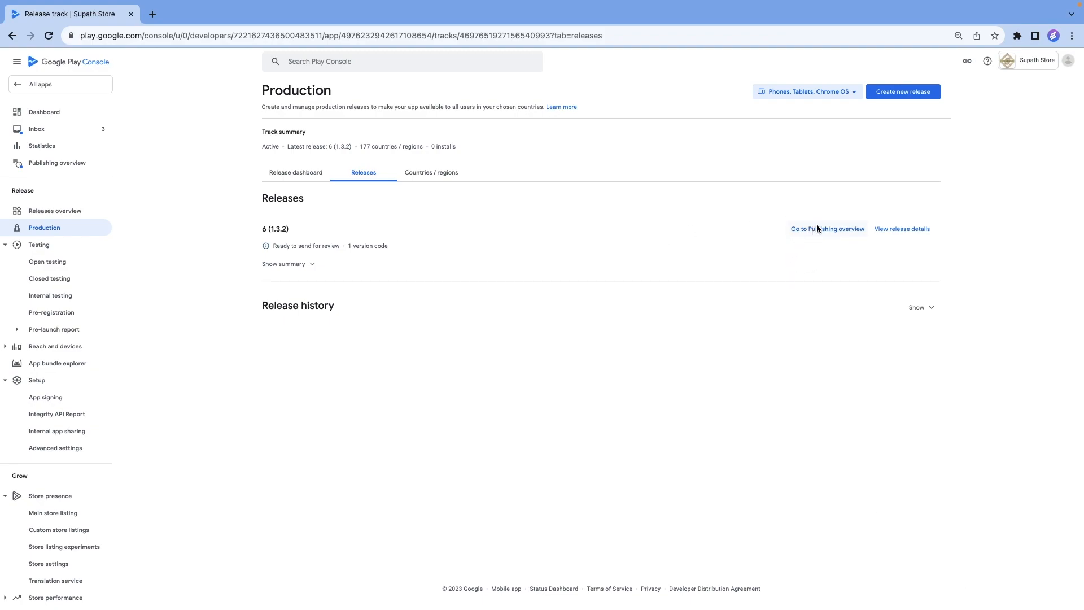
Send all pending changes to Google for review from the Publishing overview and return to the list of all apps.
click(834, 232)
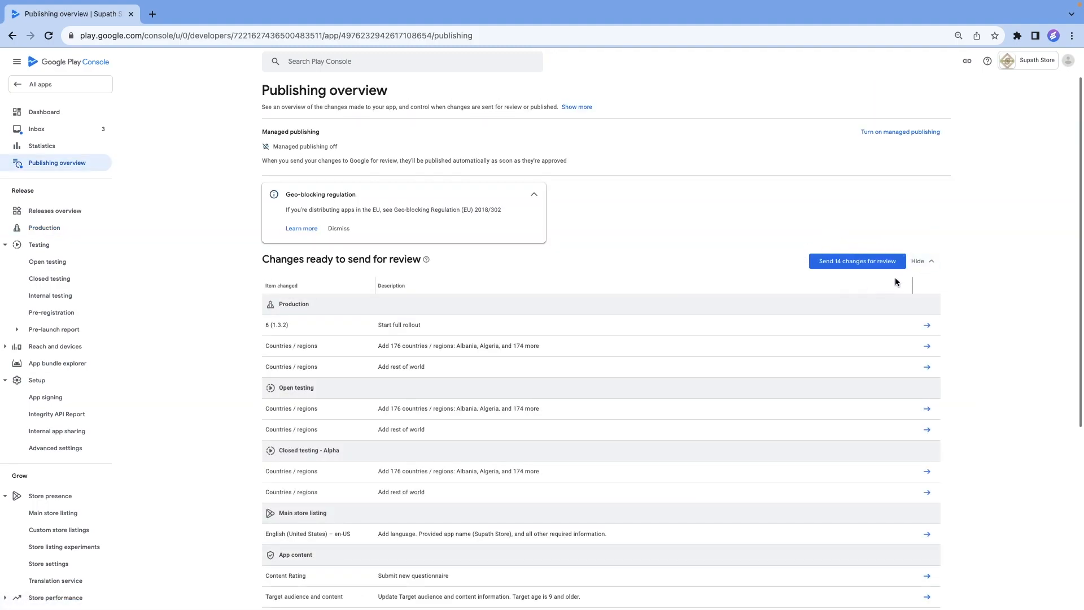
click(852, 264)
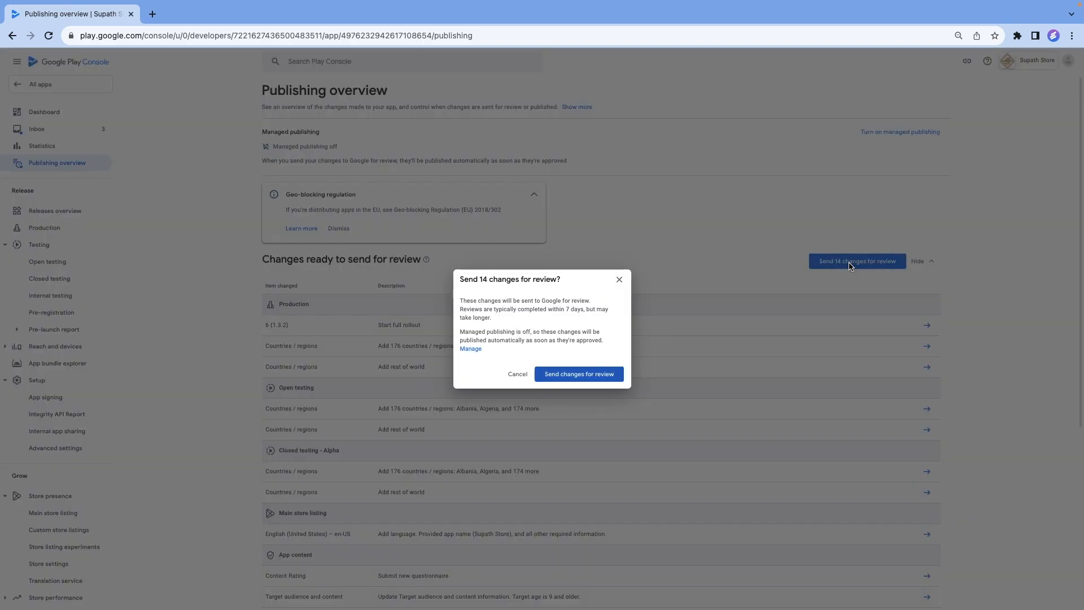
click(592, 376)
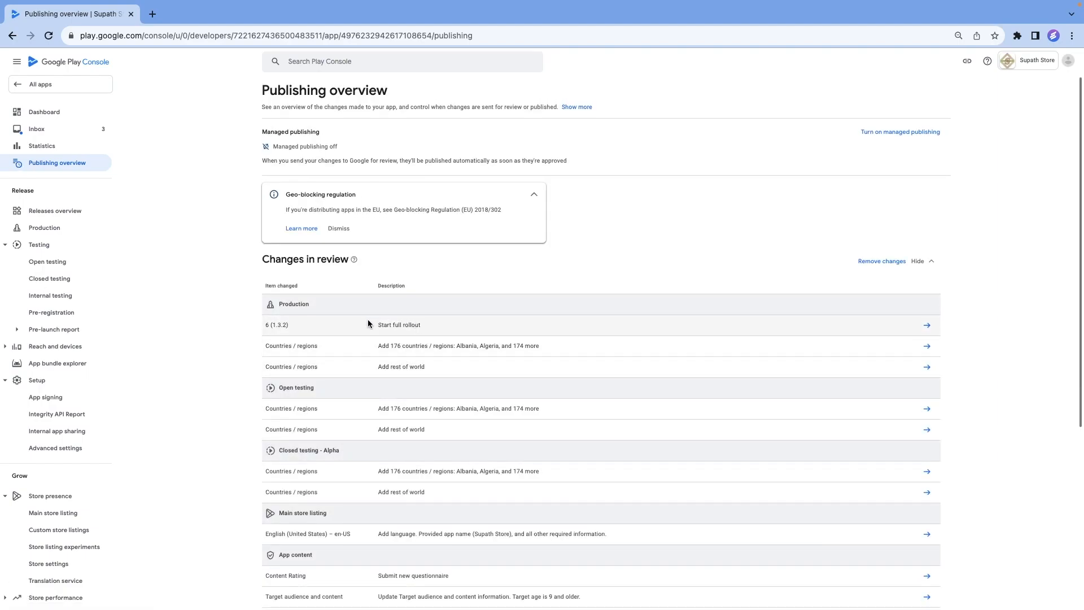
click(58, 89)
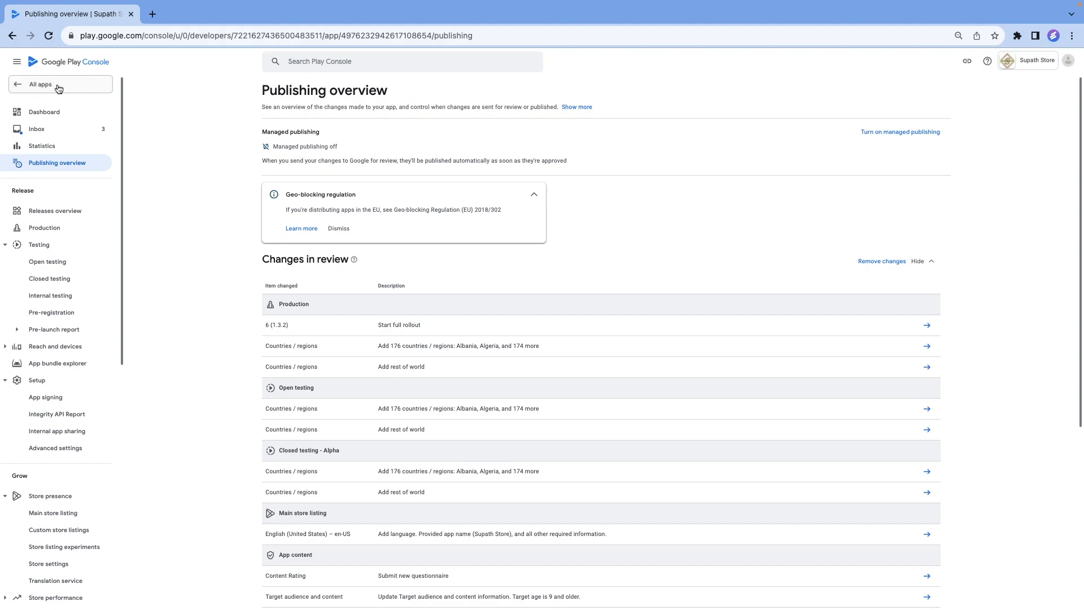